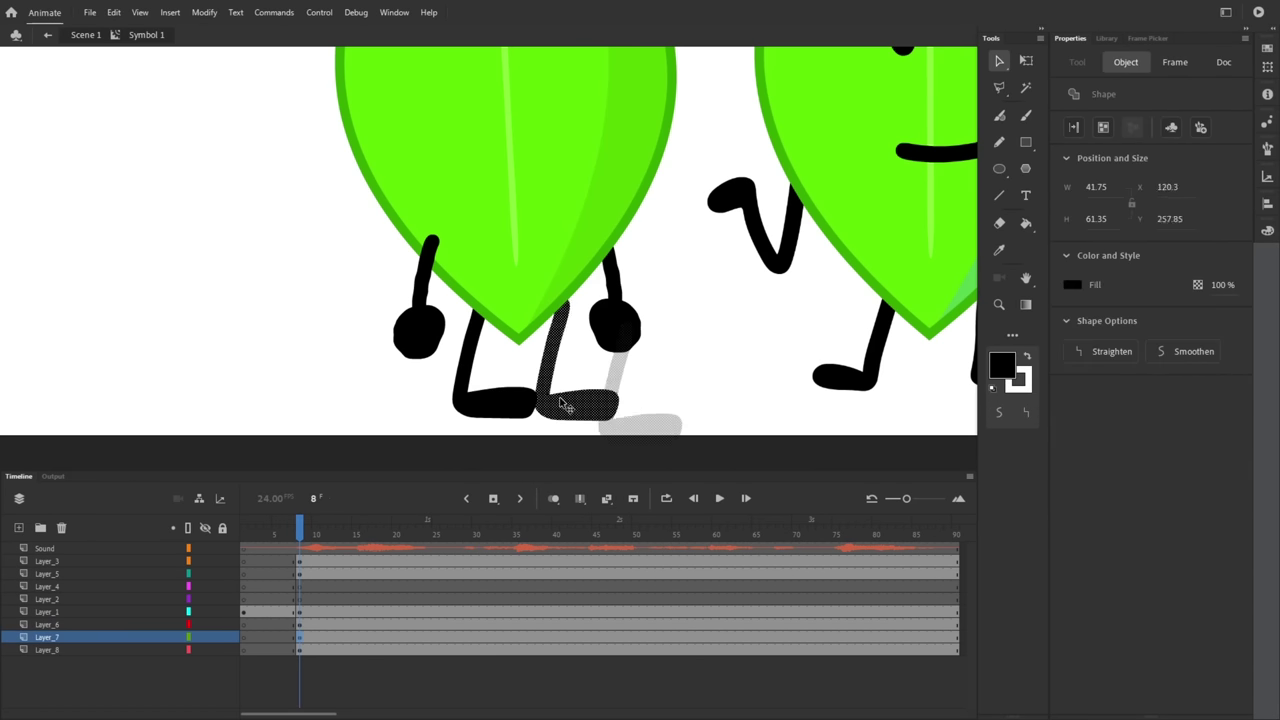
- Paint an arm ending in a round fist at the lower edge of the leaf body
key(q)
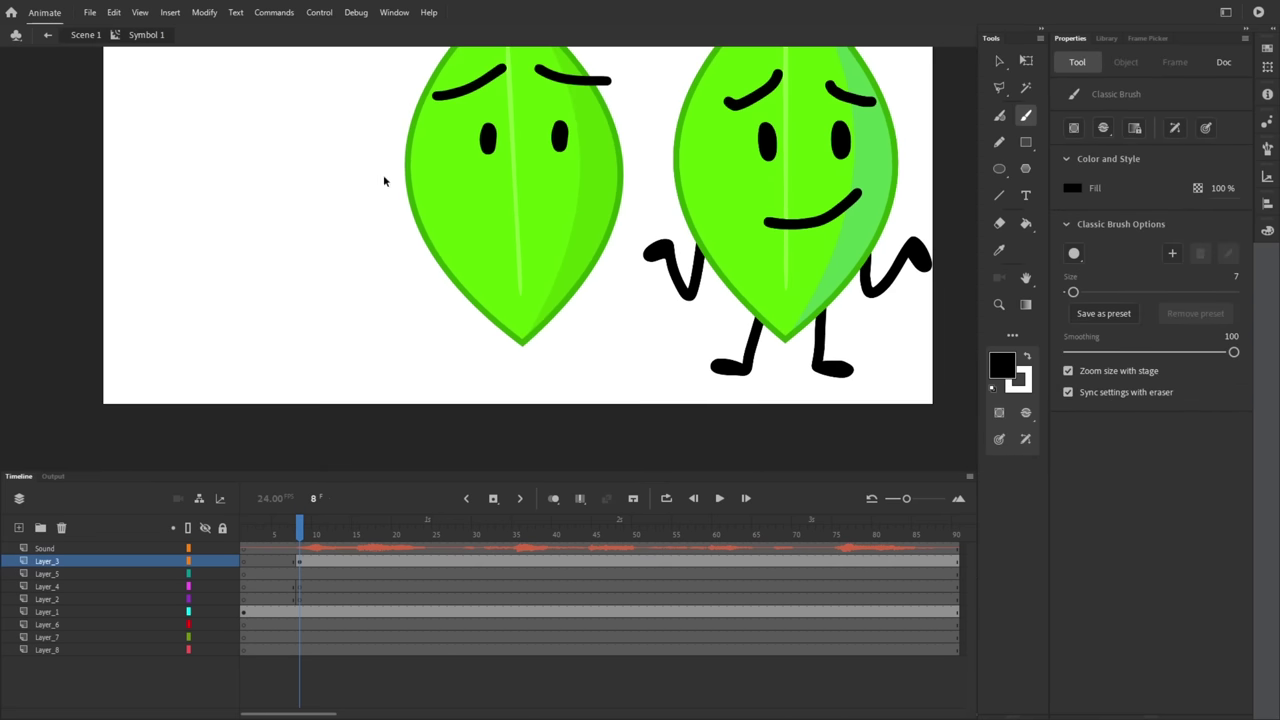
drag(445, 330, 471, 349)
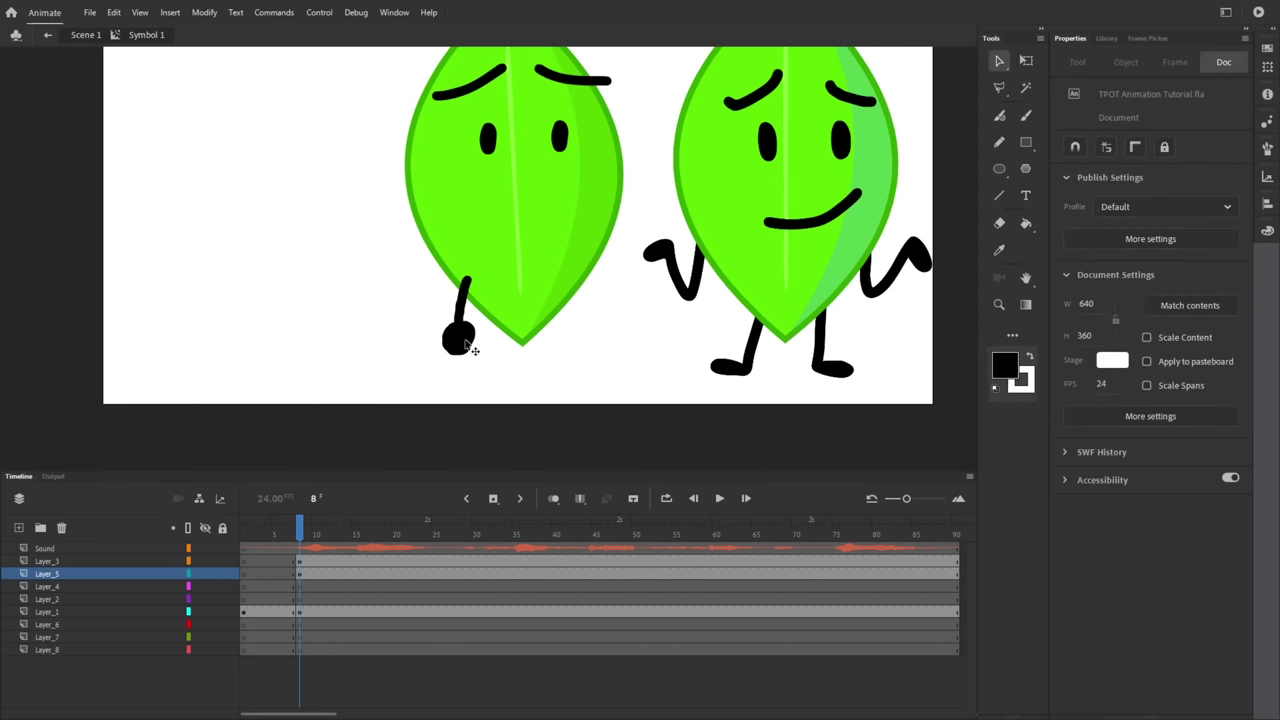
drag(571, 322, 600, 345)
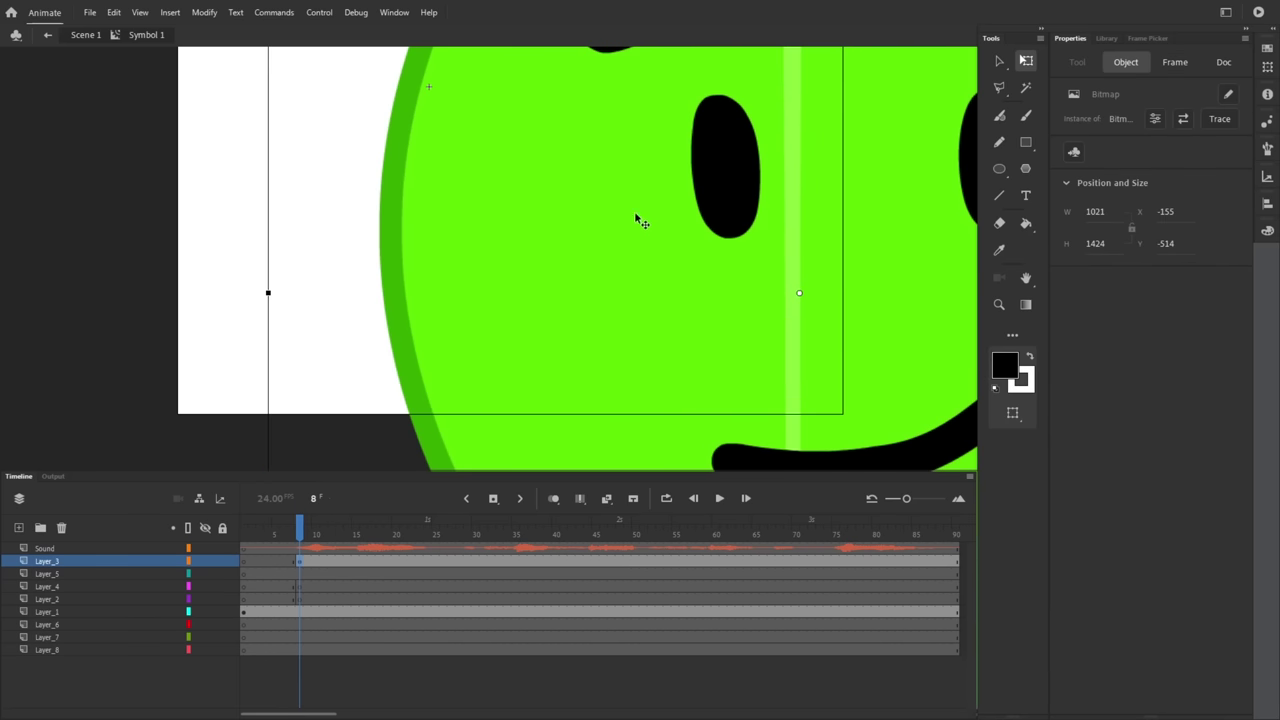
- Scale down the reference bitmap on Layer_3 and place it beside the plain leaf at a similar height
drag(634, 211, 676, 174)
scroll(614, 197, up, 3)
scroll(670, 316, up, 4)
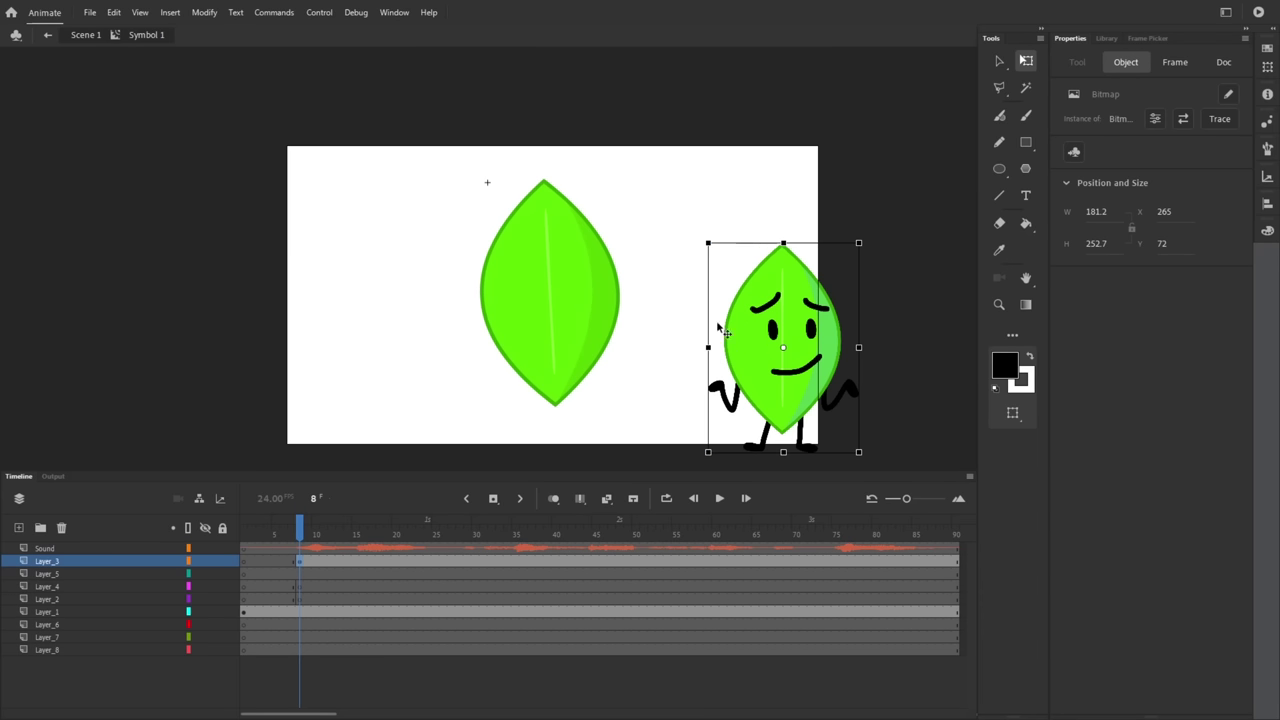
drag(808, 335, 742, 291)
key(ctrl+equal)
- Paint a black oval eye on the leaf in Layer_3 and duplicate it as the second eye
key(b)
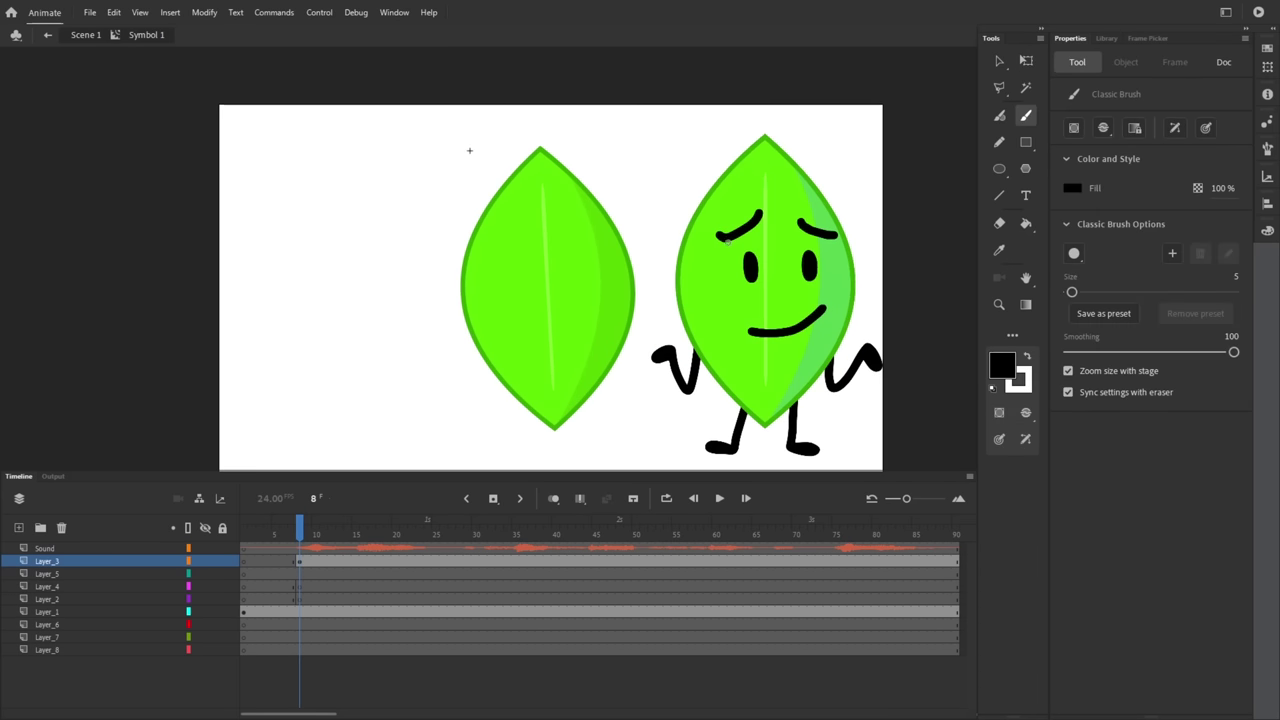
scroll(829, 336, up, 1)
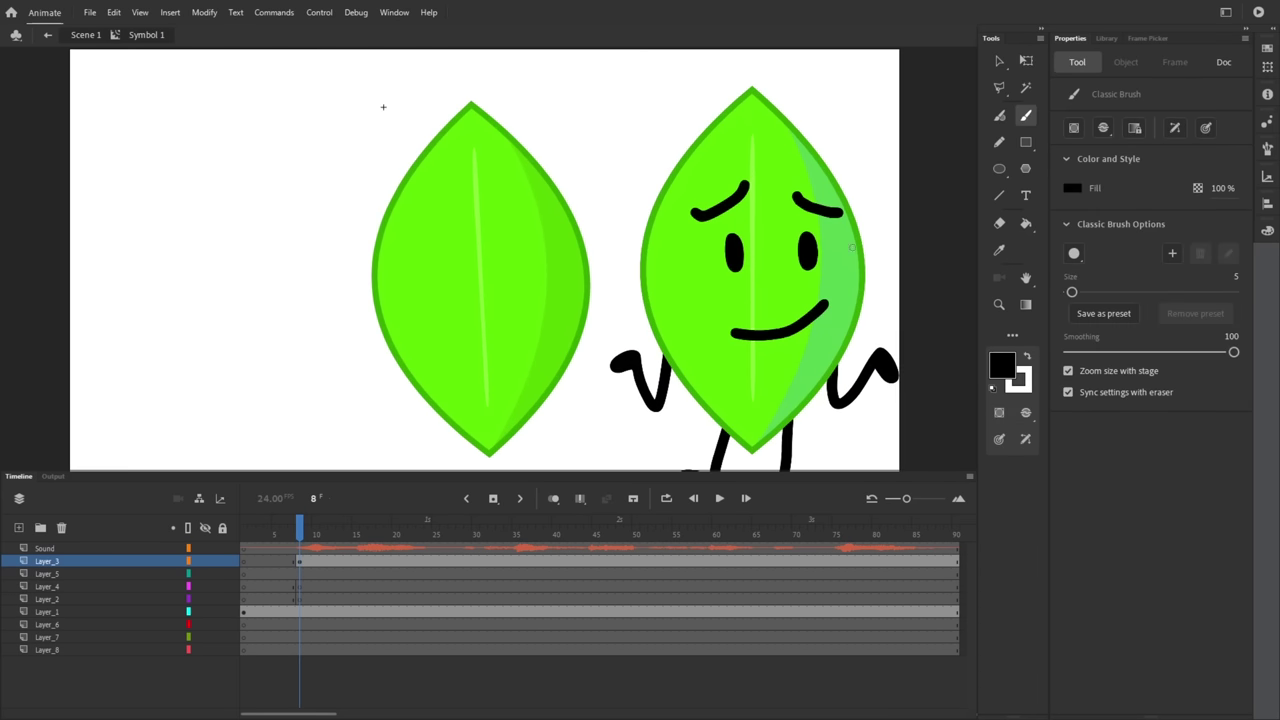
scroll(580, 274, up, 1)
key(ctrl+v)
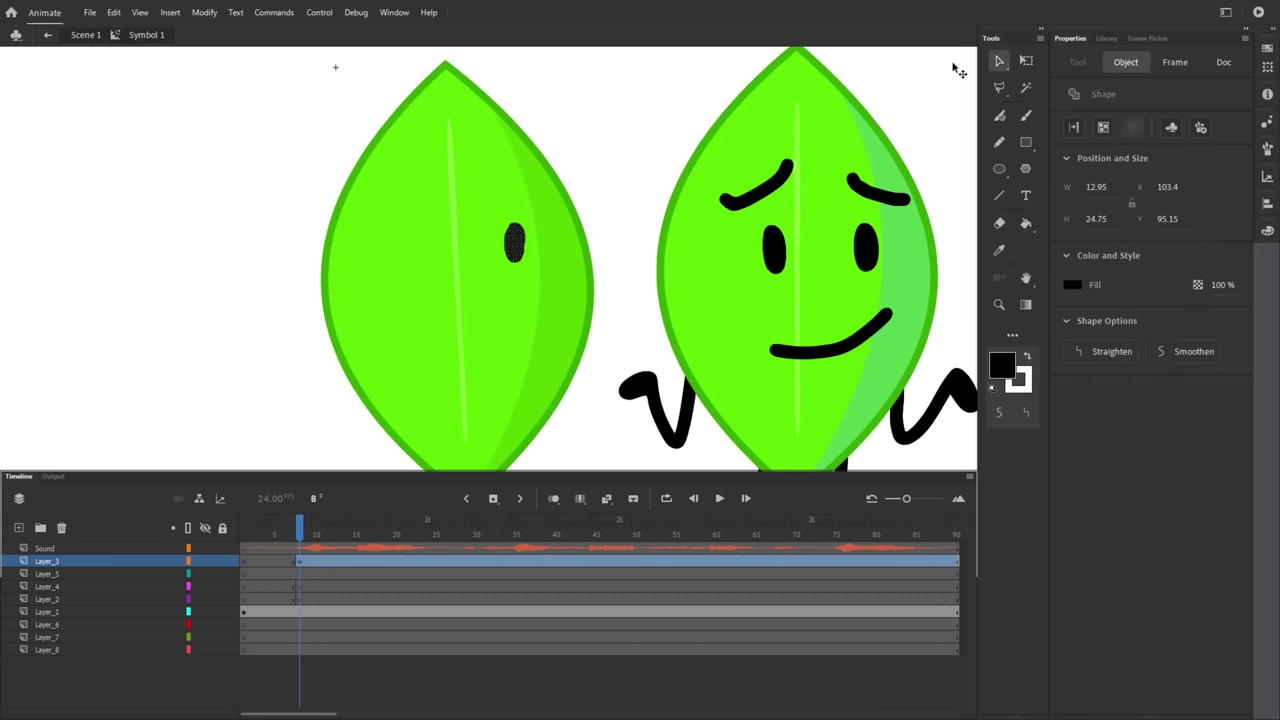
alt+drag(515, 243, 425, 246)
- Paint two worried black eyebrows above the leaf's eyes with the Classic Brush
click(1025, 115)
drag(360, 193, 444, 157)
drag(489, 157, 578, 172)
scroll(600, 200, down, 1)
- Create keyframes at frame 8 on the layers below Layer_3 and paint an arm with a round fist on Layer_5
drag(299, 561, 306, 668)
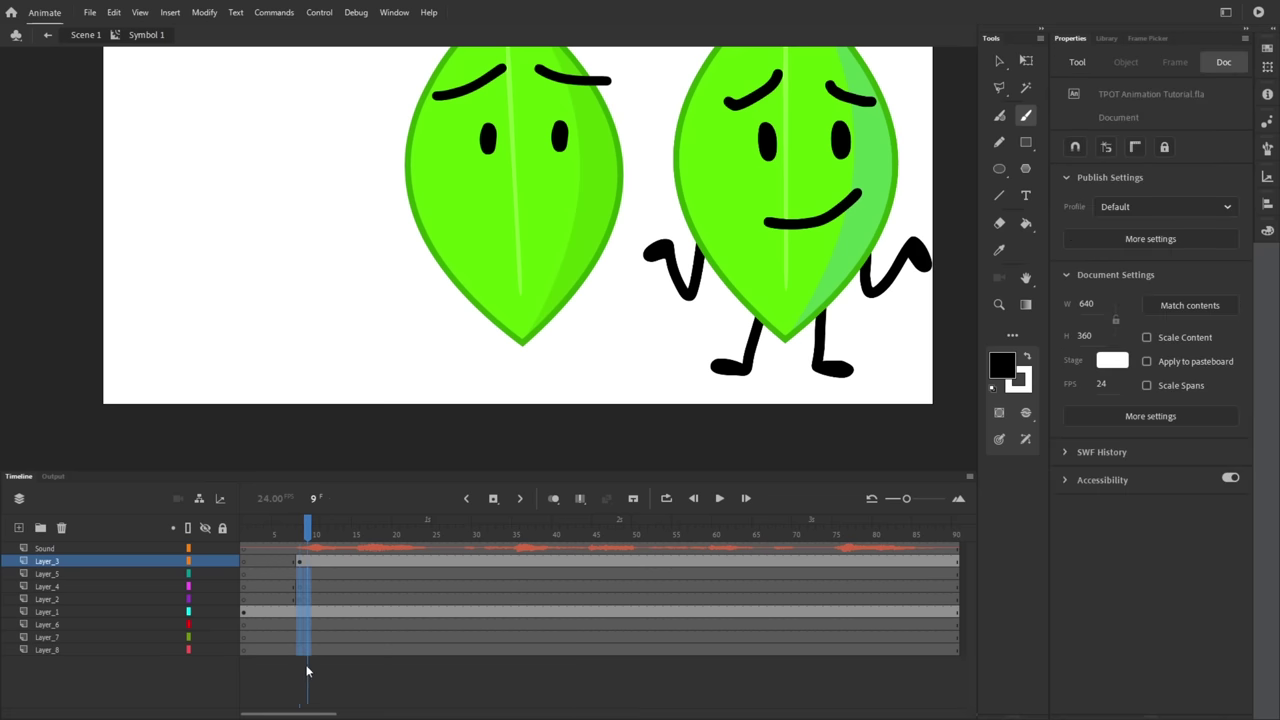
click(299, 574)
drag(467, 279, 458, 333)
click(998, 61)
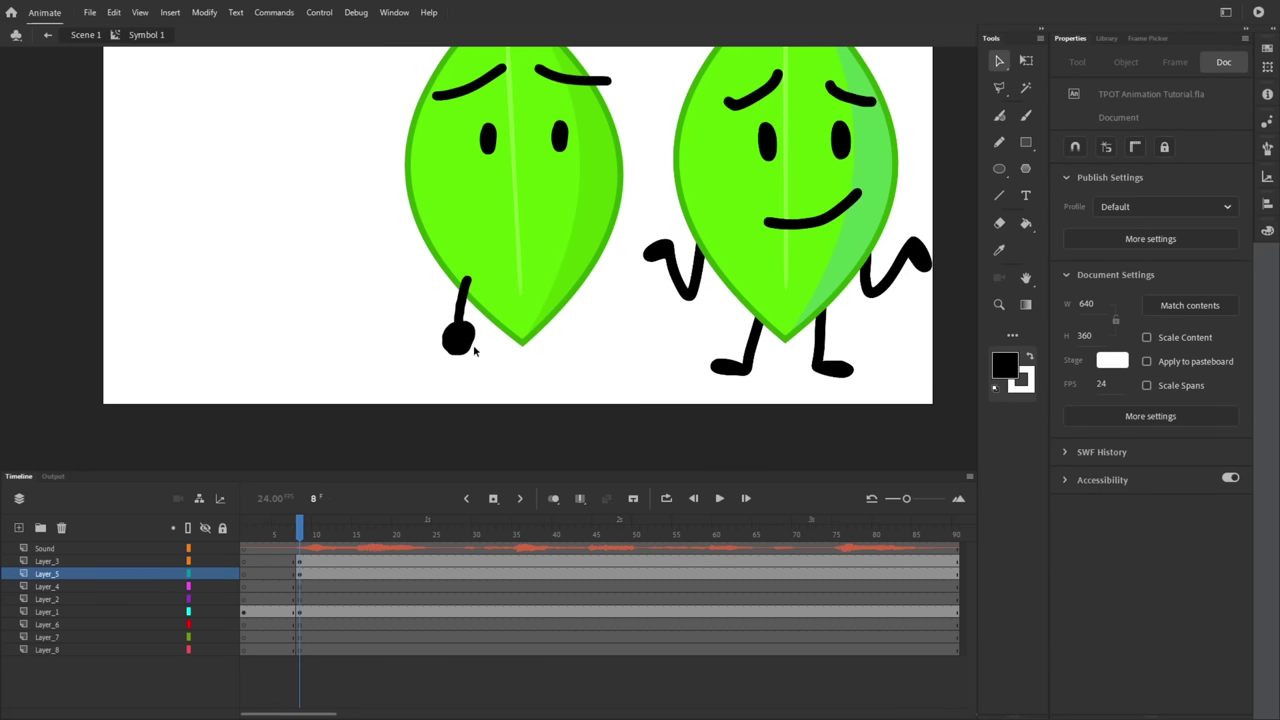
- Copy the arm to frame 8 of Layer_8, place it at the leaf's opposite edge and flip it horizontally
click(472, 348)
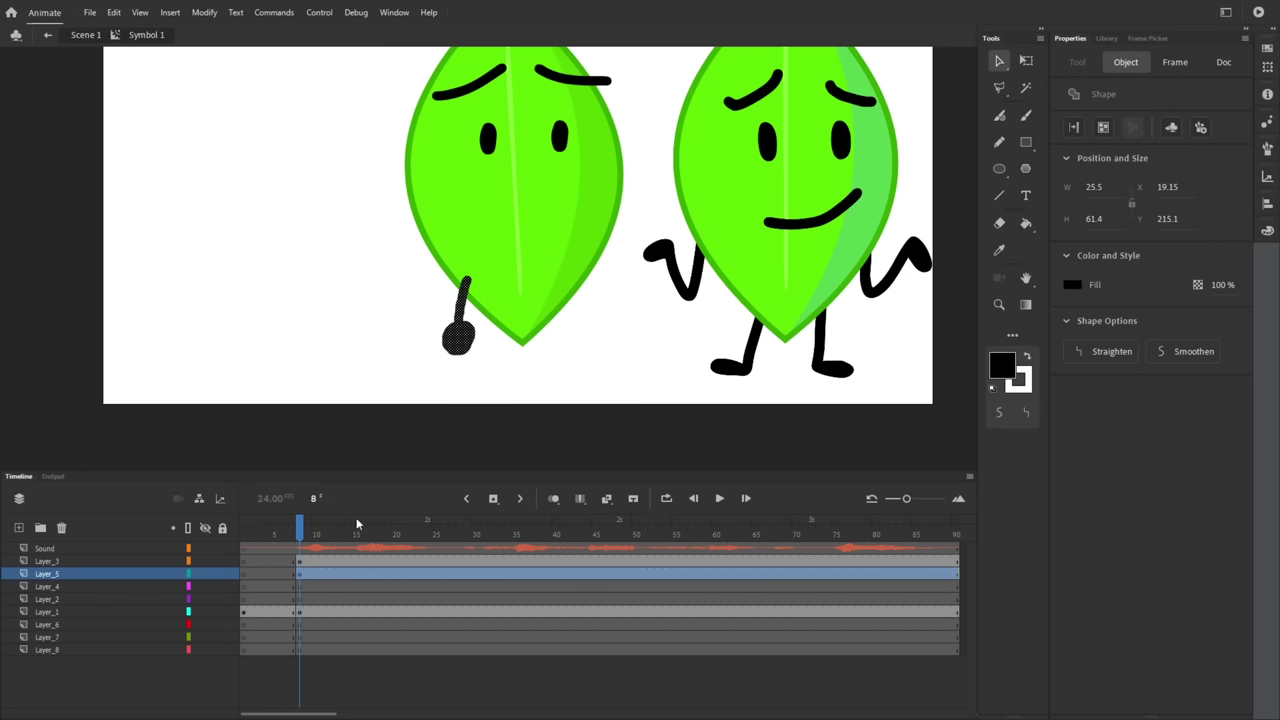
click(300, 650)
key(ctrl+v)
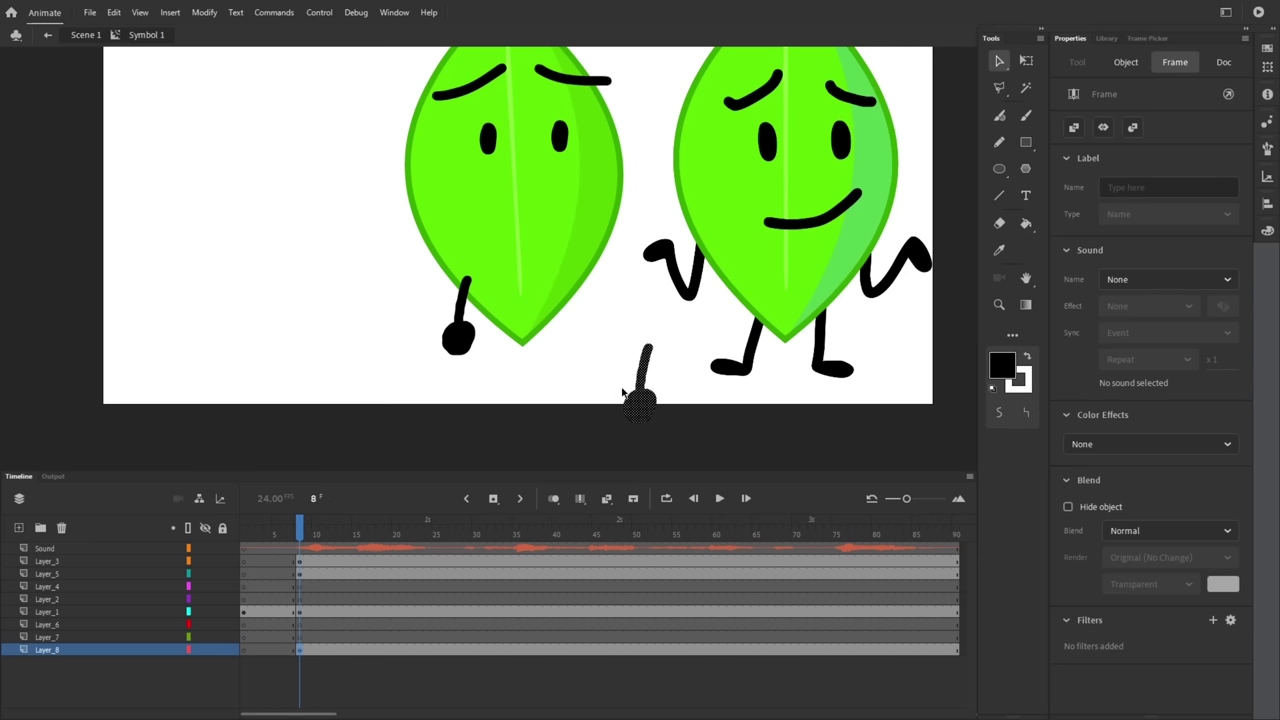
drag(640, 407, 600, 346)
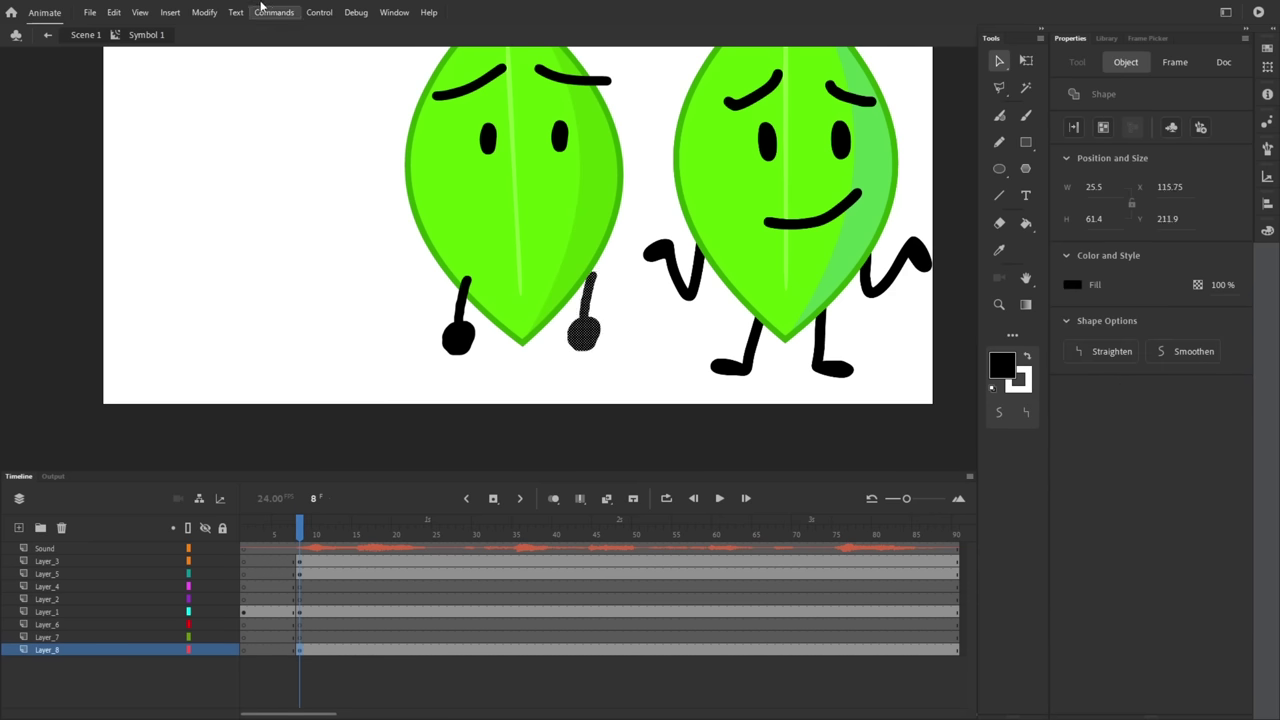
click(204, 12)
mouse_move(322, 188)
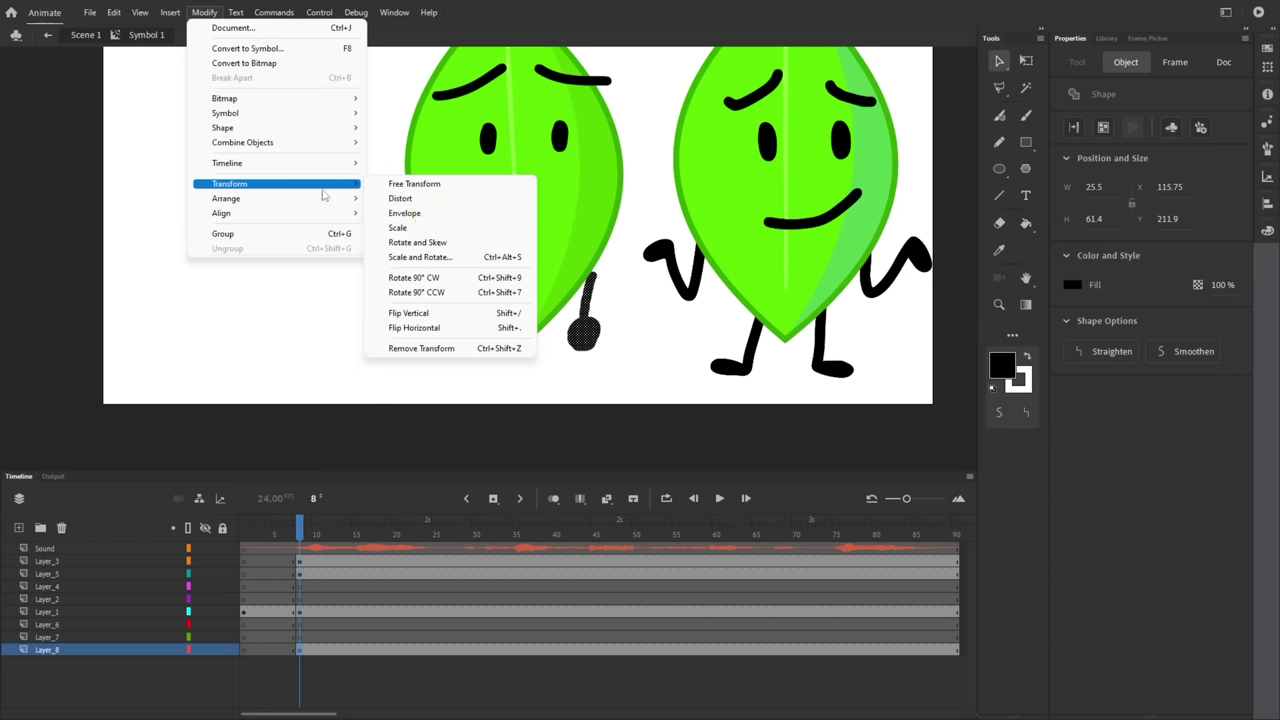
click(421, 327)
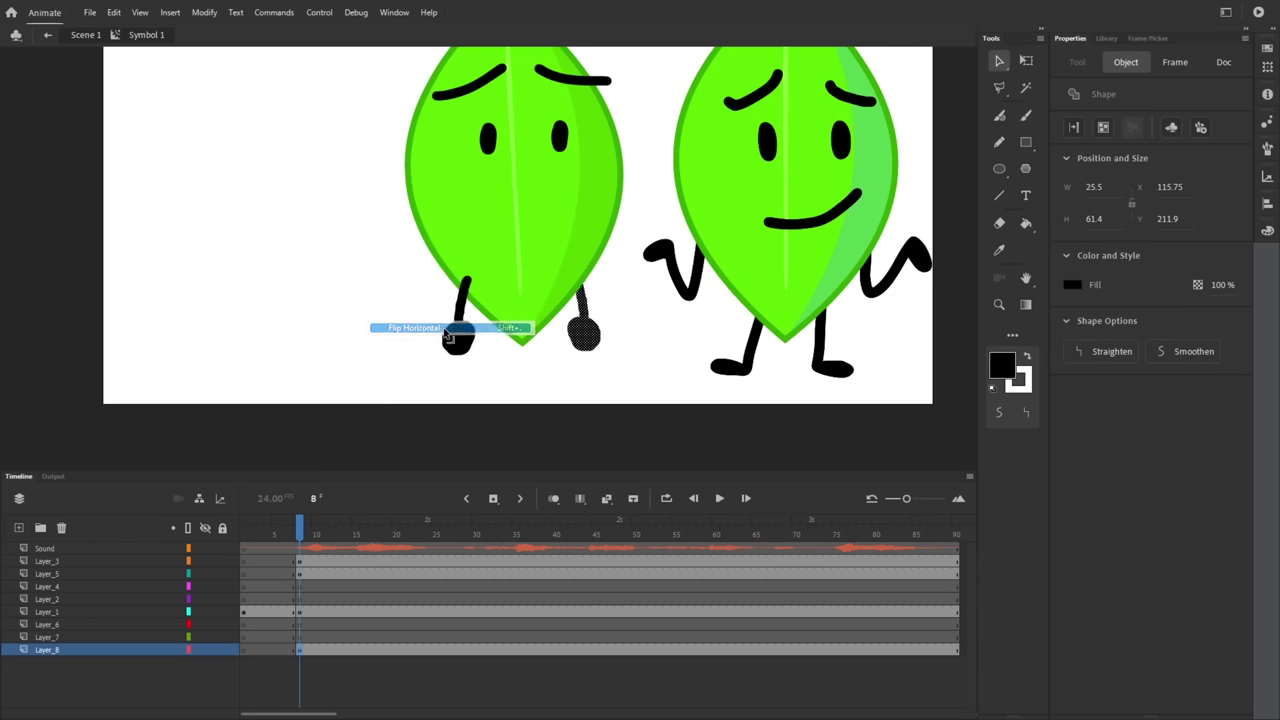
click(633, 319)
- Paint a leg with a foot on Layer_7 and paste a copy beside it on Layer_6 as the second leg
scroll(514, 368, up, 2)
click(300, 632)
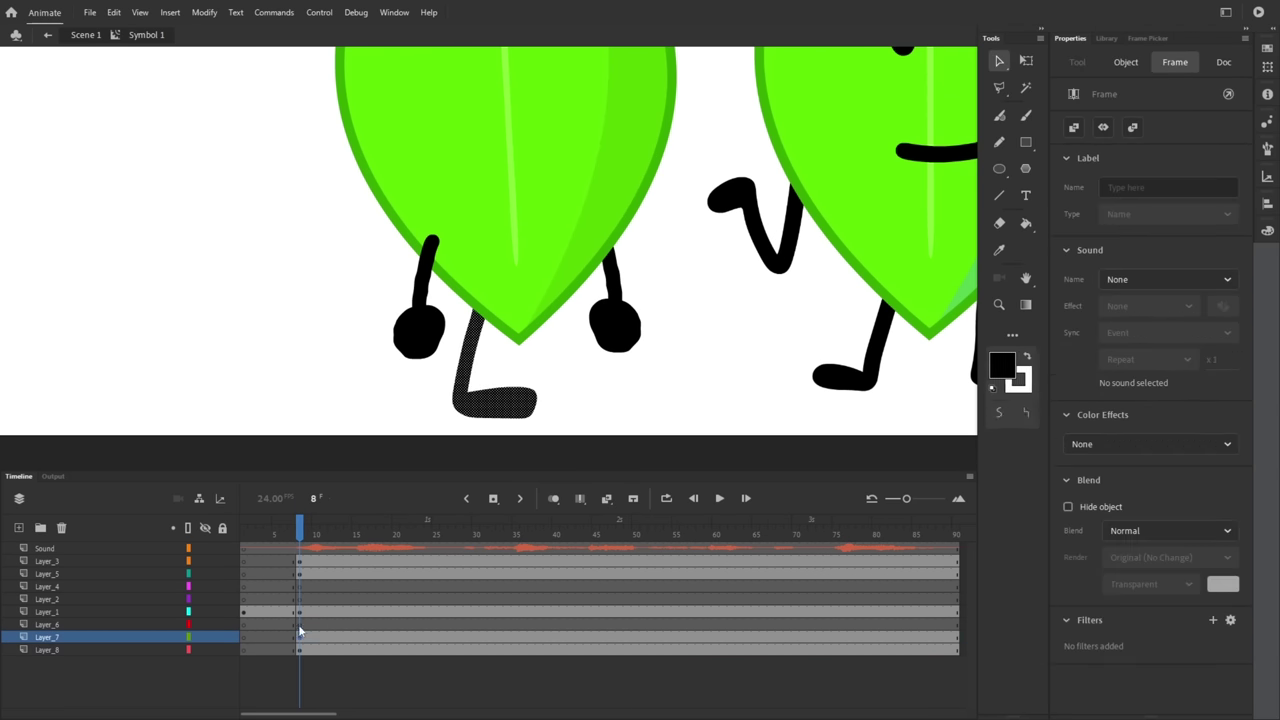
drag(299, 634, 299, 624)
key(ctrl+shift+v)
key(q)
drag(600, 405, 617, 391)
drag(490, 403, 482, 399)
click(655, 350)
- Paint a curved frowning mouth on Layer_4 and shift it slightly down on the leaf's face
scroll(655, 350, down, 4)
scroll(655, 350, up, 3)
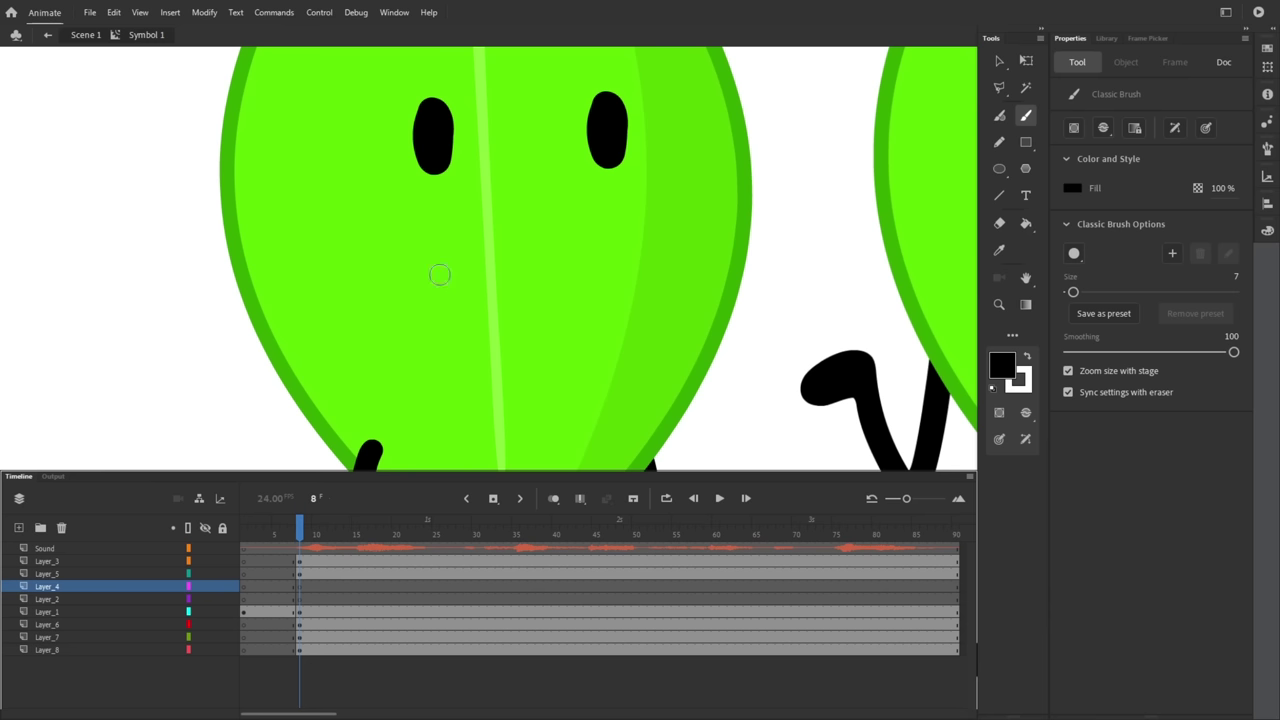
scroll(435, 277, down, 3)
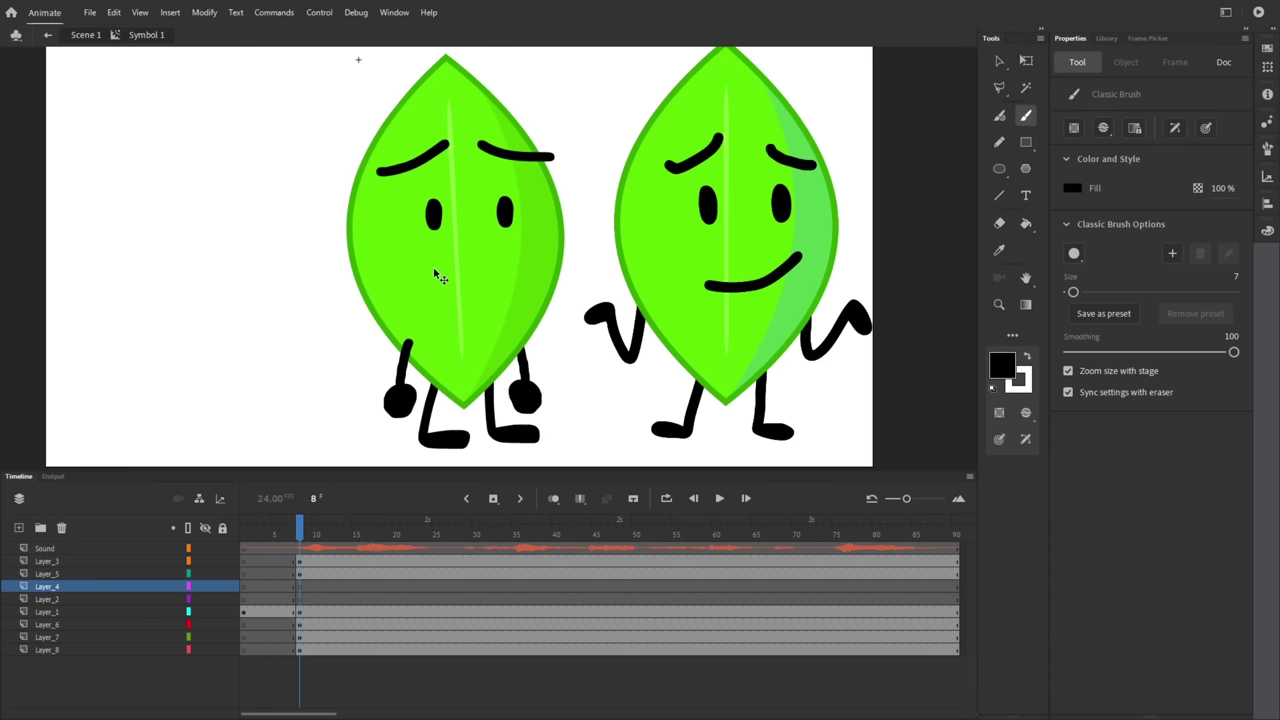
scroll(418, 256, up, 2)
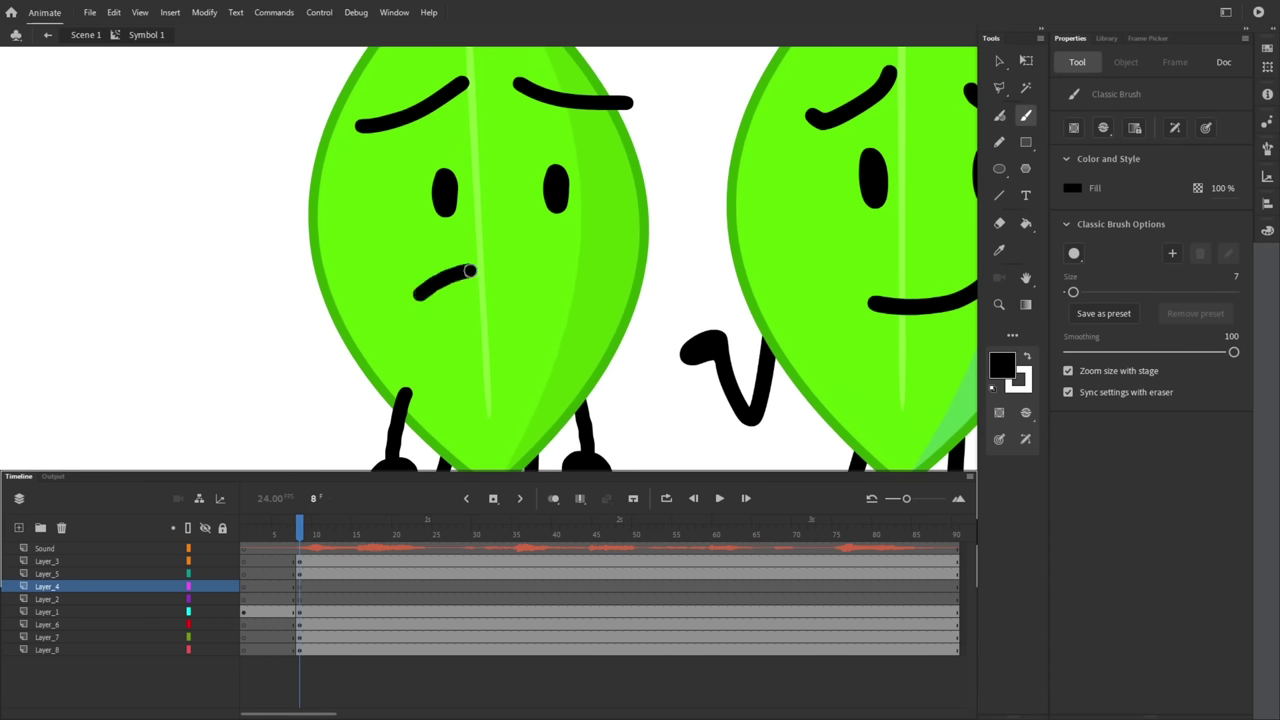
drag(470, 270, 554, 304)
key(v)
drag(515, 271, 515, 289)
- Convert the frowning mouth to a Graphic symbol named Leafy Mouth and open it for editing
key(F8)
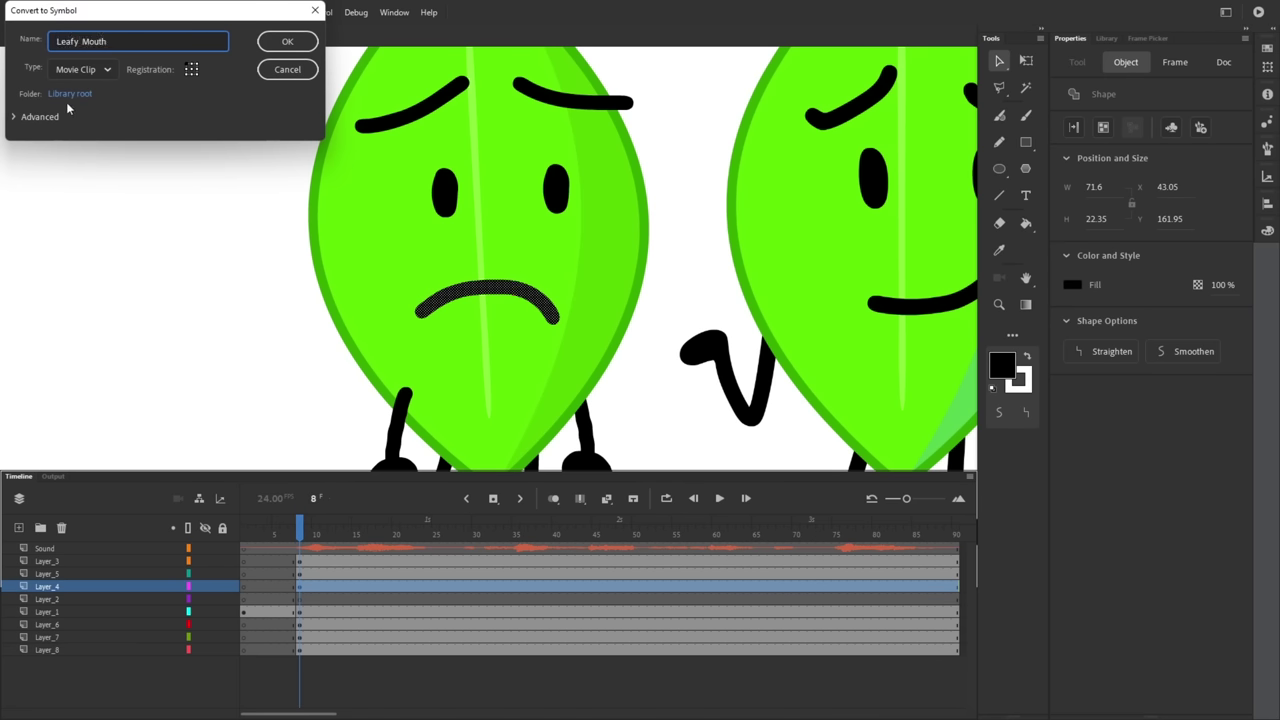
click(82, 70)
click(86, 141)
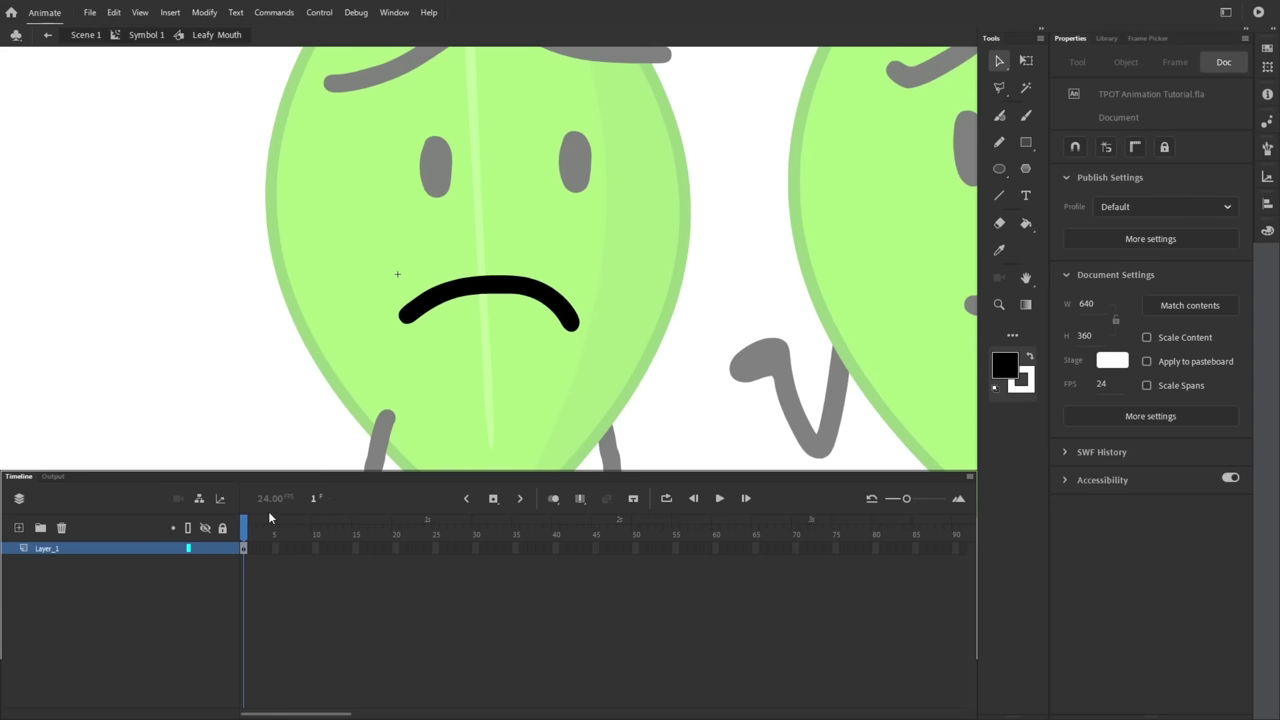
- Insert a blank keyframe at frame 2 of the Leafy Mouth symbol and turn on onion skinning
right_click(250, 552)
click(334, 261)
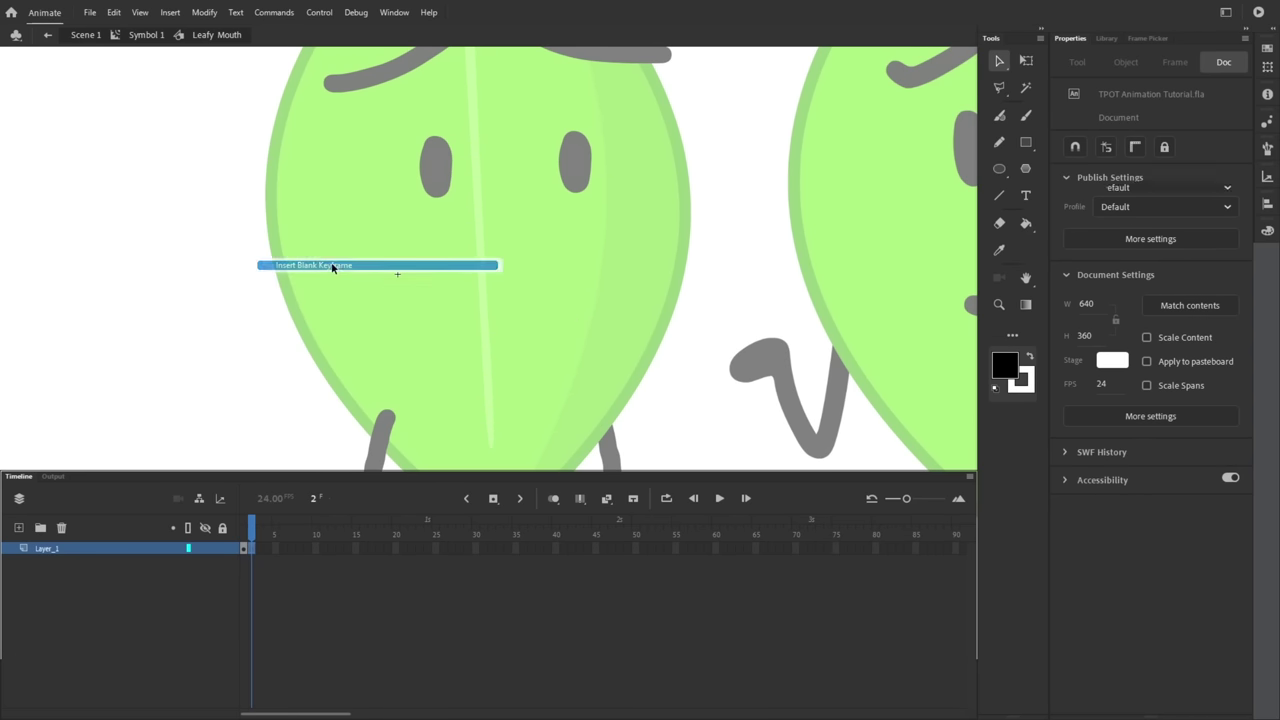
click(554, 499)
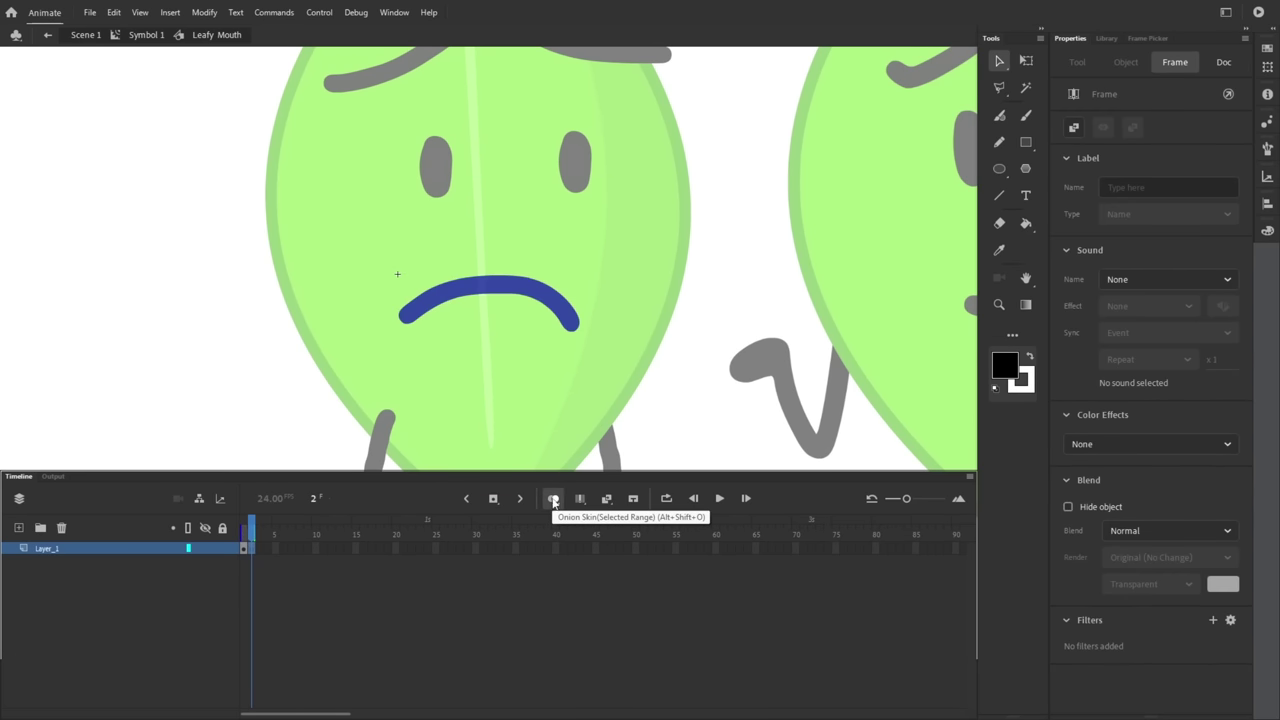
- Paint a wide, solid black open mouth on frame 2 using the onion-skinned frown as a guide
click(1026, 116)
scroll(471, 337, up, 2)
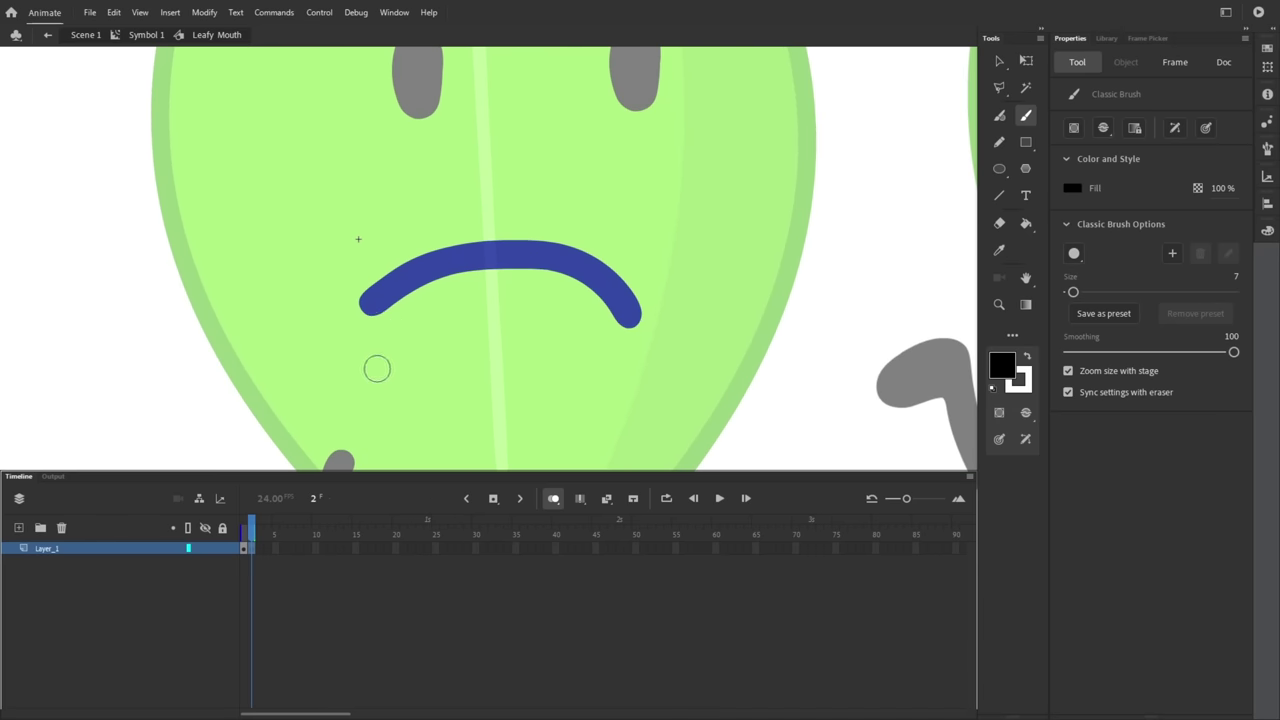
mouse_move(377, 369)
mouse_down()
mouse_move(529, 263)
mouse_move(372, 382)
mouse_move(480, 330)
mouse_up()
- Insert a blank keyframe at frame 3 and paint a small solid round mouth near the frown's right end
right_click(259, 548)
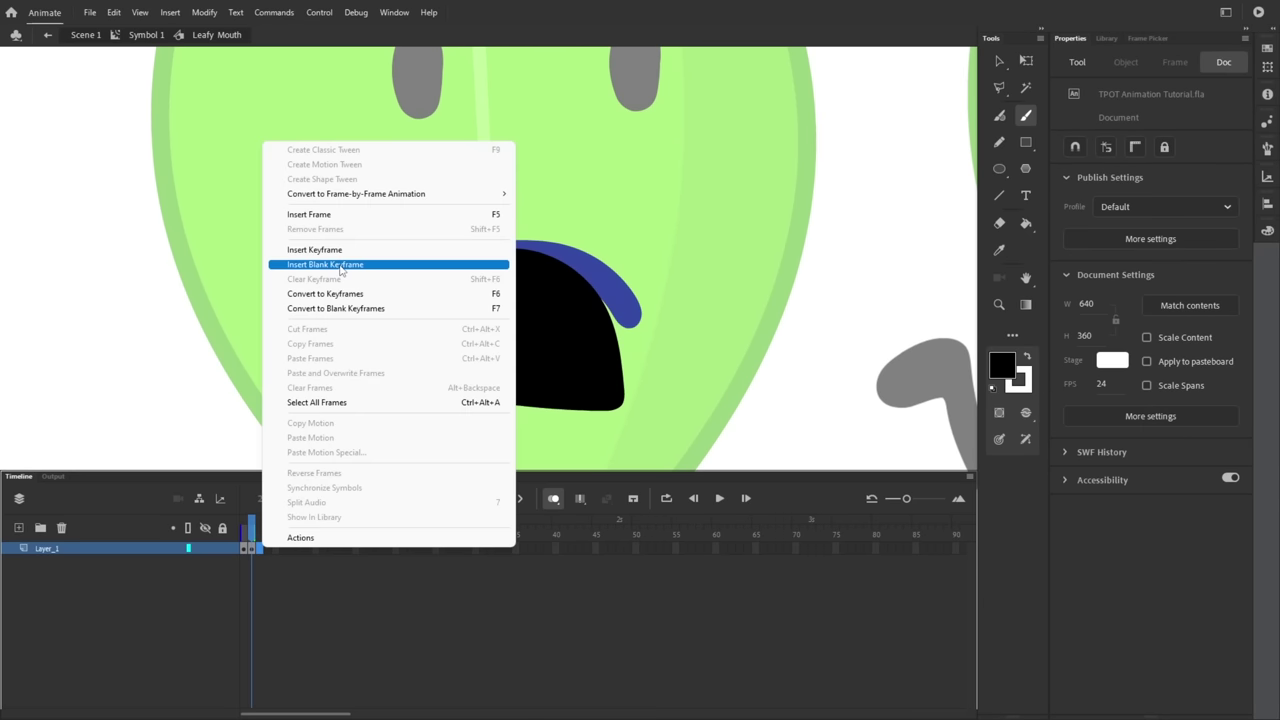
click(325, 264)
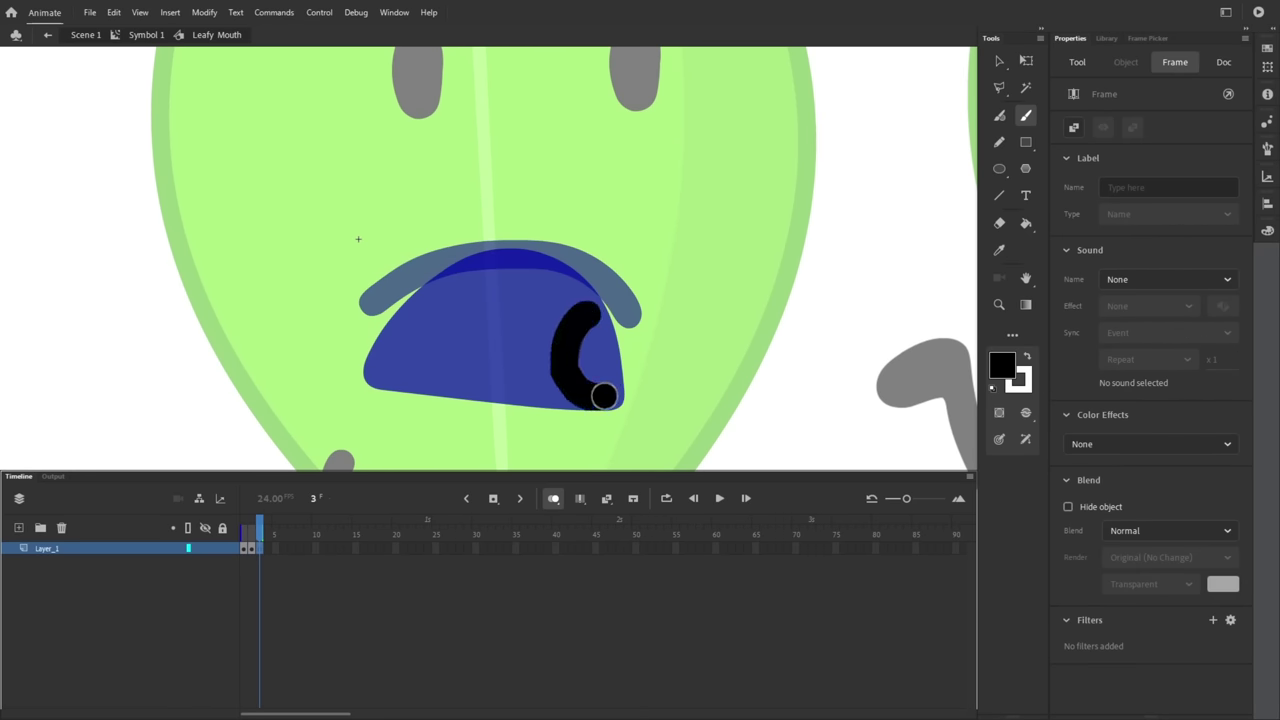
drag(604, 396, 630, 330)
key(q)
- Add a blank keyframe at frame 4, extend the onion skin back to frame 1, and paint a narrow open mouth filled with white
key(period)
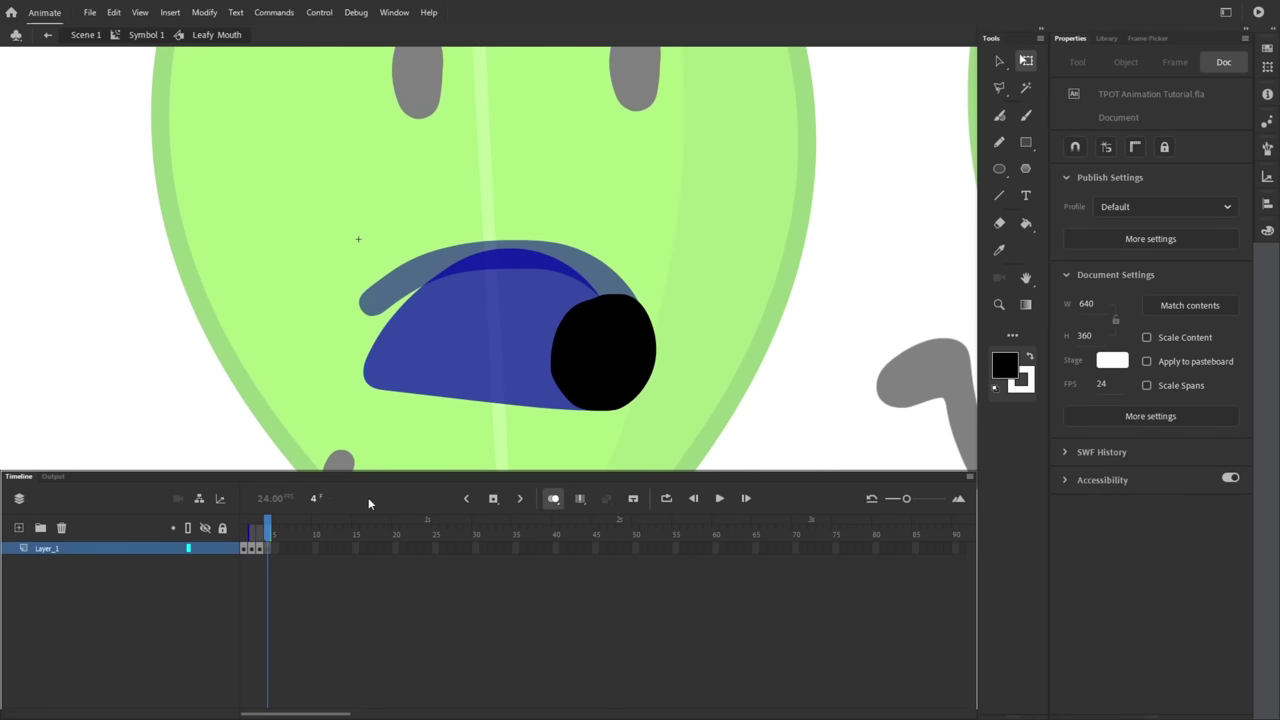
key(F7)
key(b)
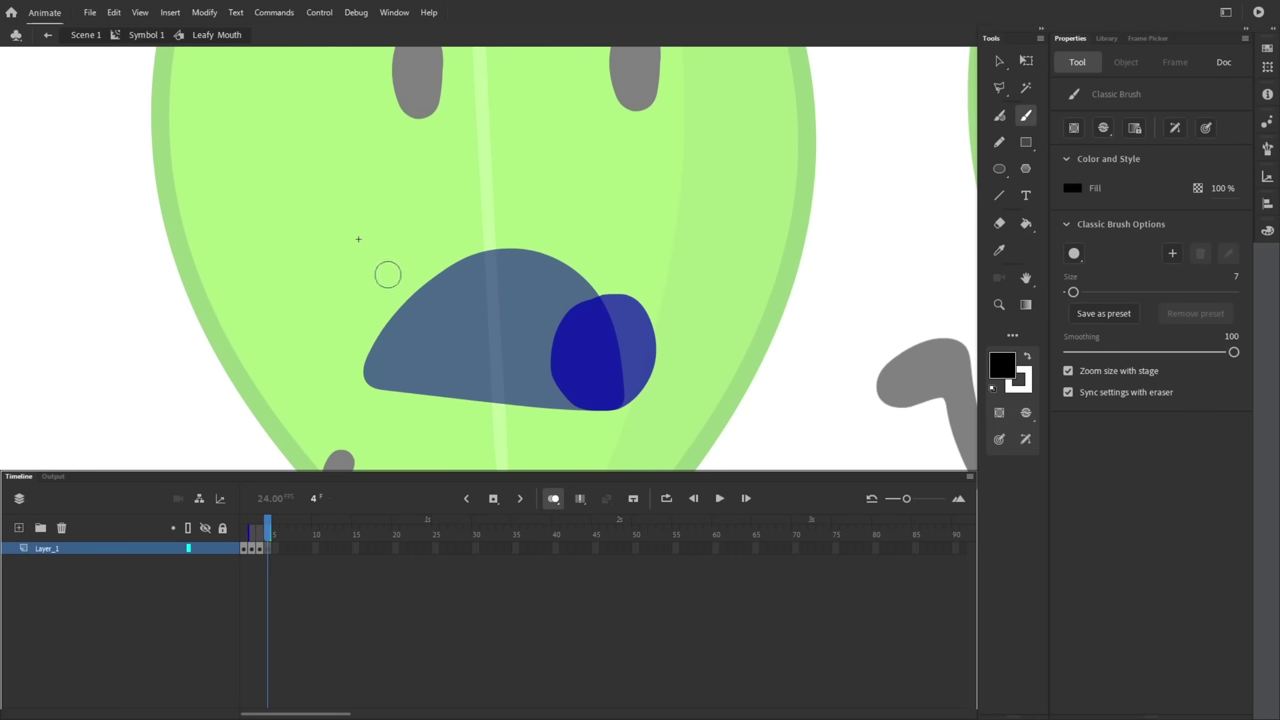
drag(249, 530, 241, 530)
mouse_move(350, 306)
mouse_down()
mouse_move(403, 277)
mouse_move(440, 312)
mouse_move(354, 308)
mouse_up()
key(k)
click(1028, 356)
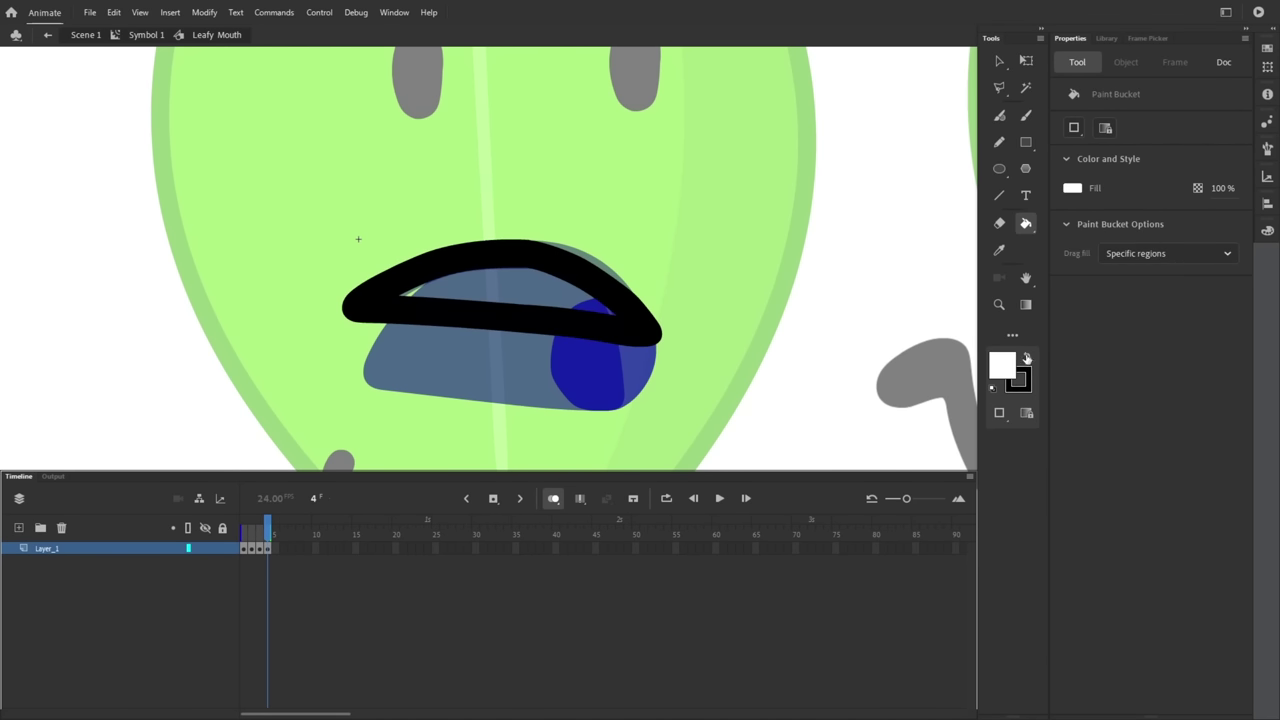
click(540, 298)
- Shift the white-filled mouth on frame 4 slightly to the right and turn off onion skinning
key(q)
drag(648, 336, 665, 338)
click(640, 420)
click(553, 498)
mouse_move(268, 530)
mouse_down()
mouse_move(251, 530)
mouse_move(271, 530)
mouse_up()
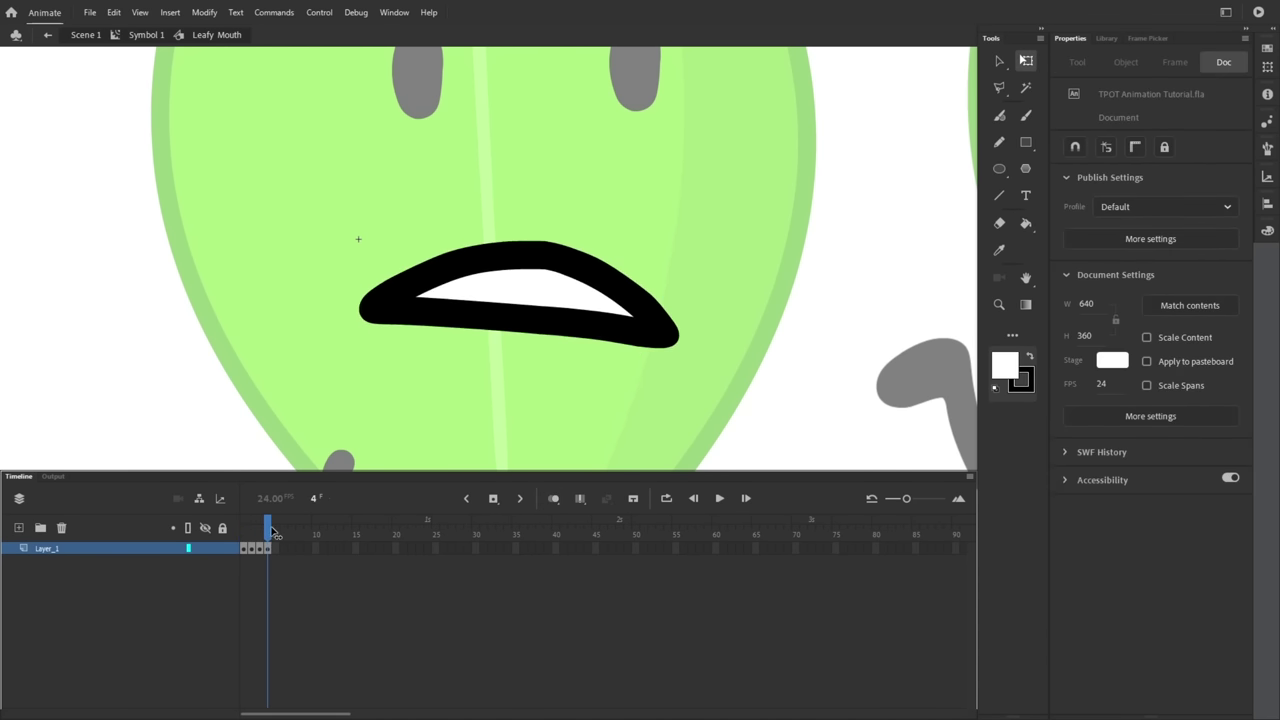
- Convert the frown on frame 1 to a Movie Clip symbol, keeping the default name
scroll(399, 320, down, 3)
key(comma)
key(comma)
key(comma)
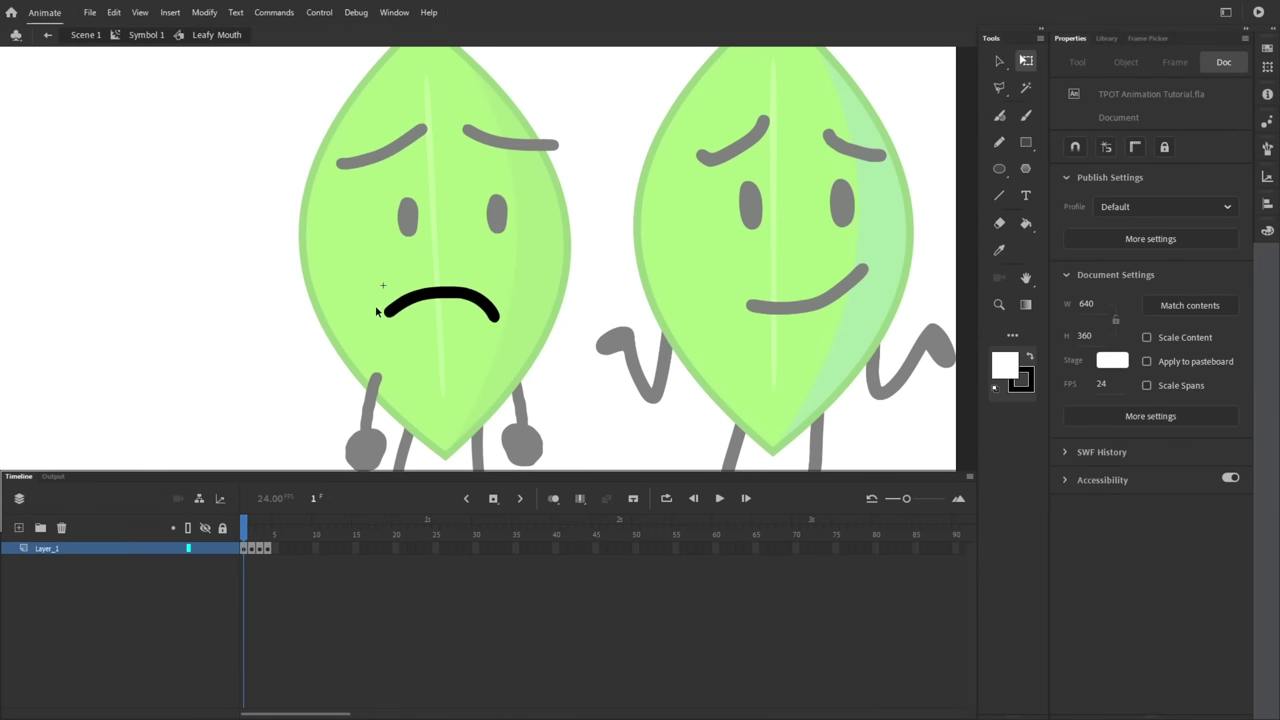
key(ctrl+equal)
drag(257, 197, 668, 421)
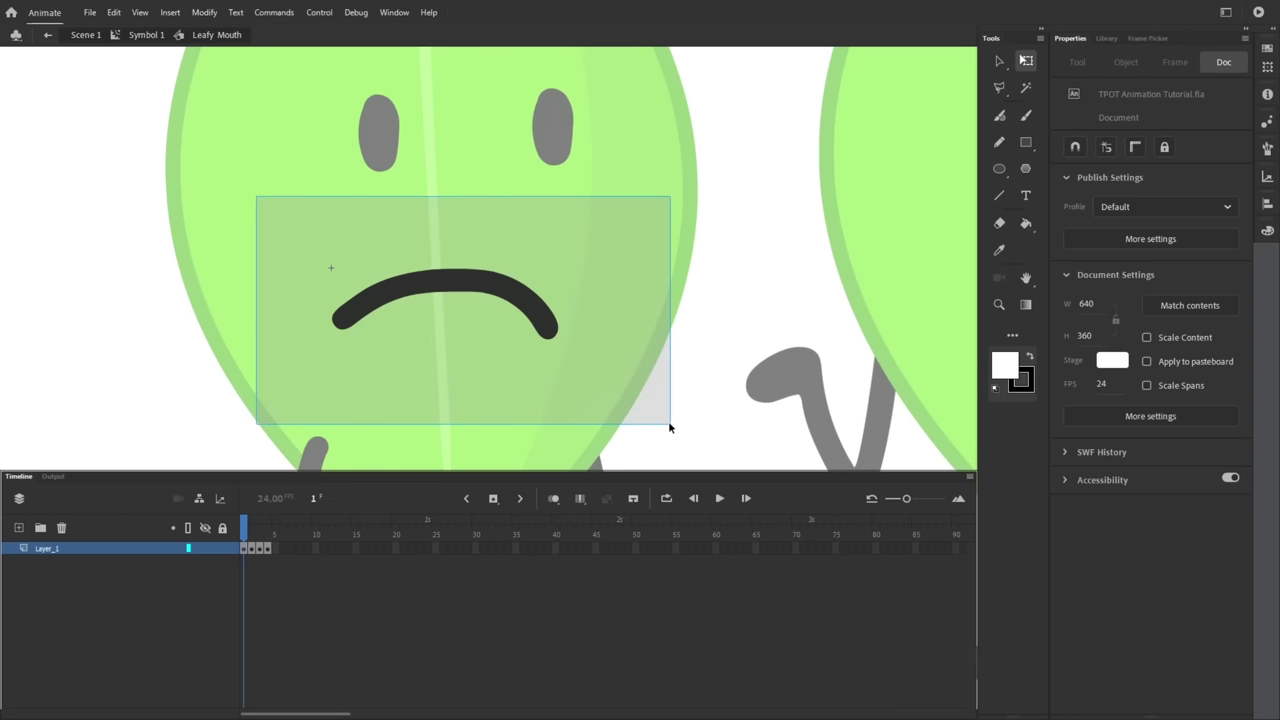
right_click(530, 300)
click(590, 648)
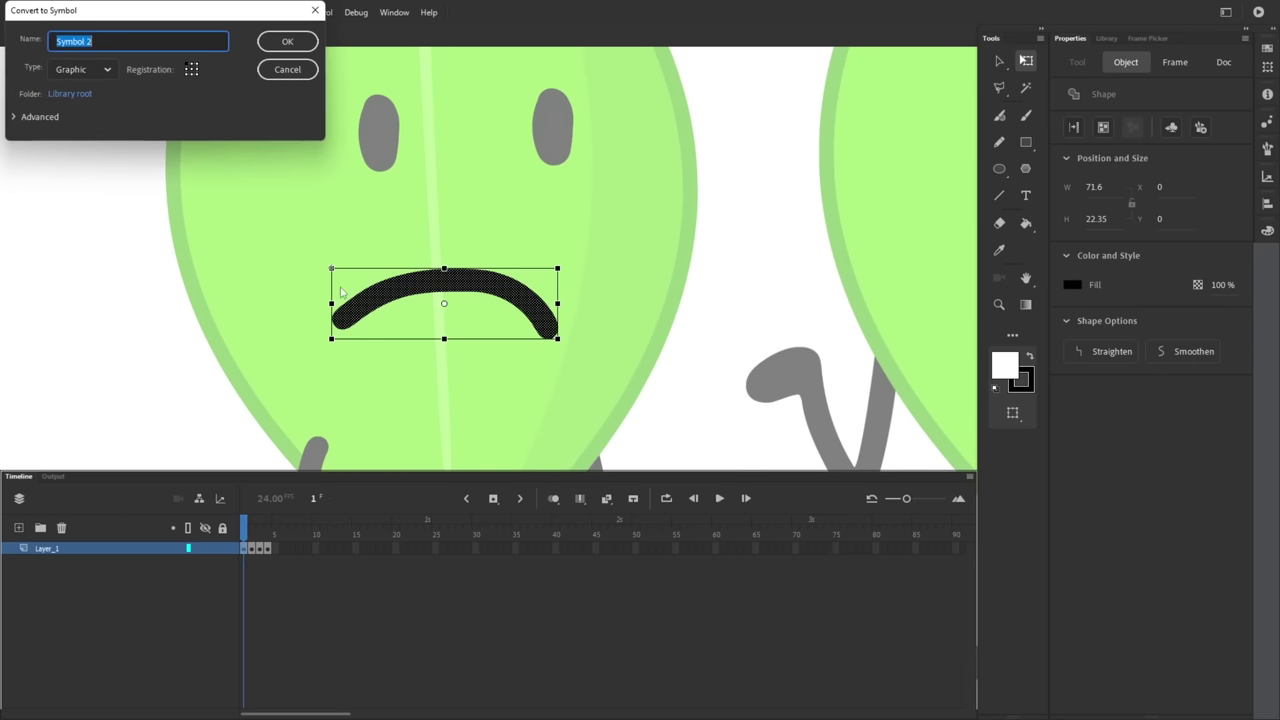
click(82, 69)
click(76, 95)
key(Return)
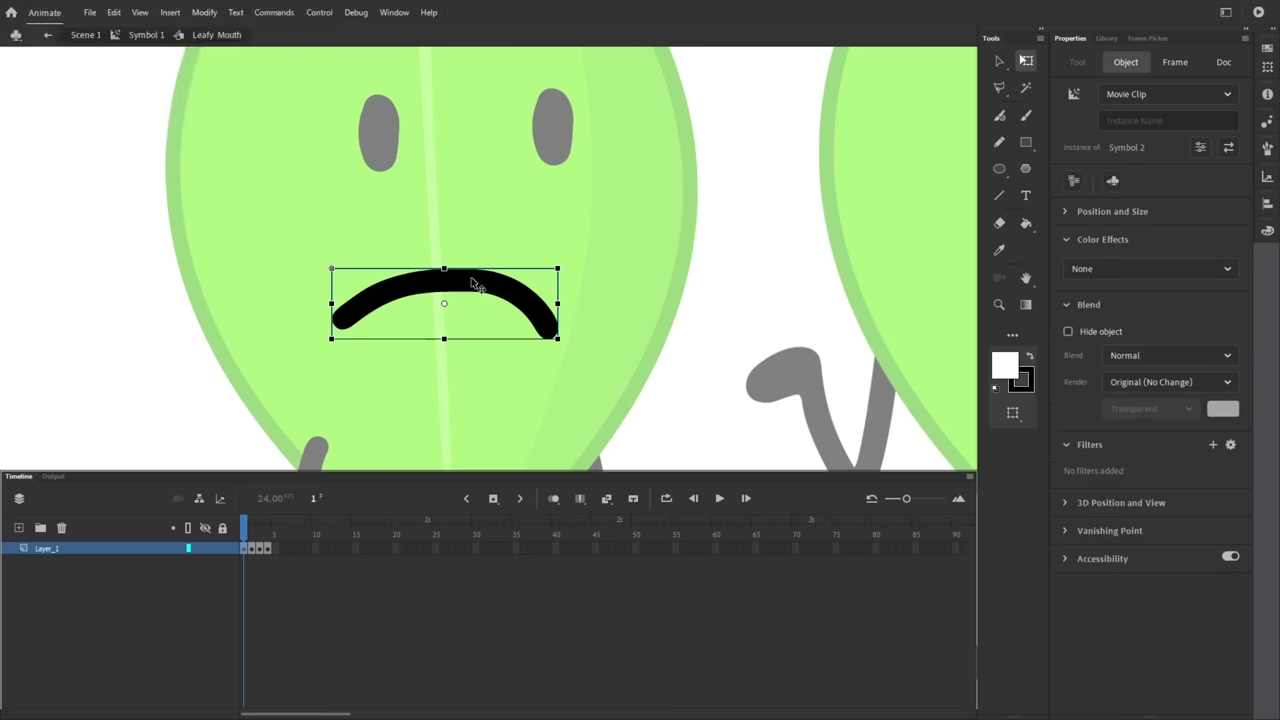
- Inside the new movie clip, extend Layer_1 to about frame 89 and insert a blank keyframe at frame 3
double_click(477, 285)
drag(263, 549, 948, 554)
key(F5)
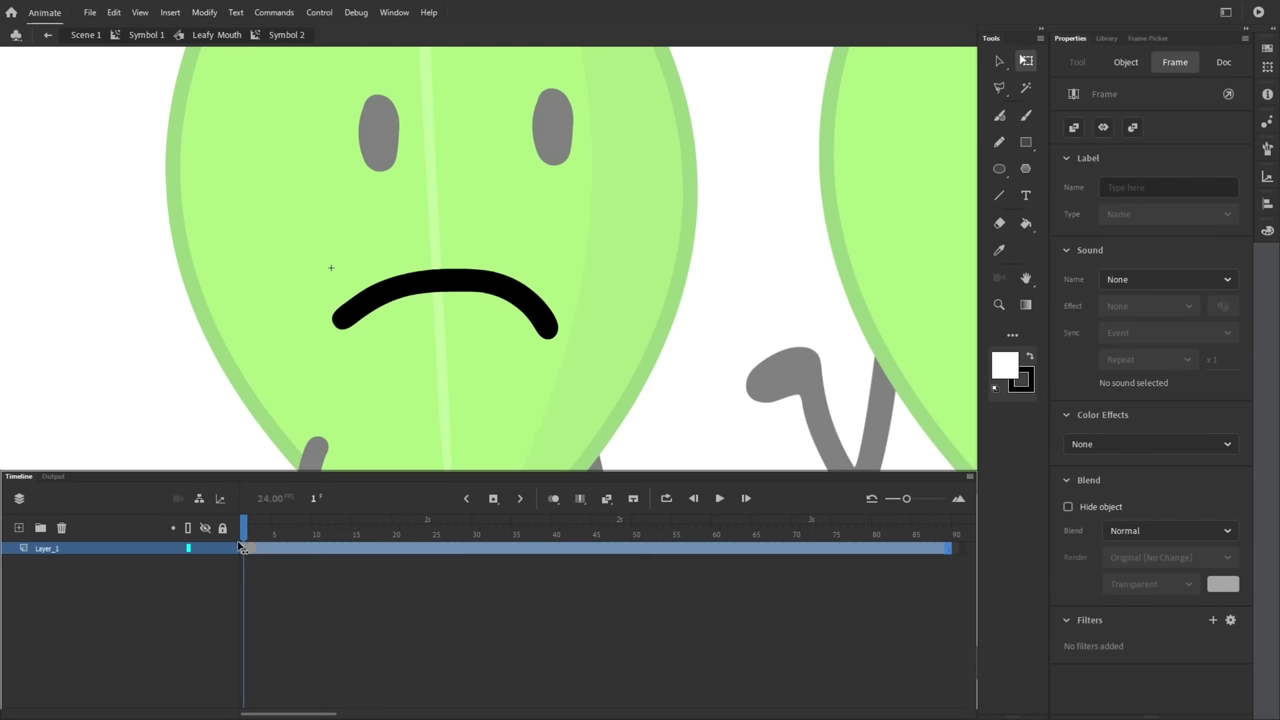
click(260, 549)
click(334, 266)
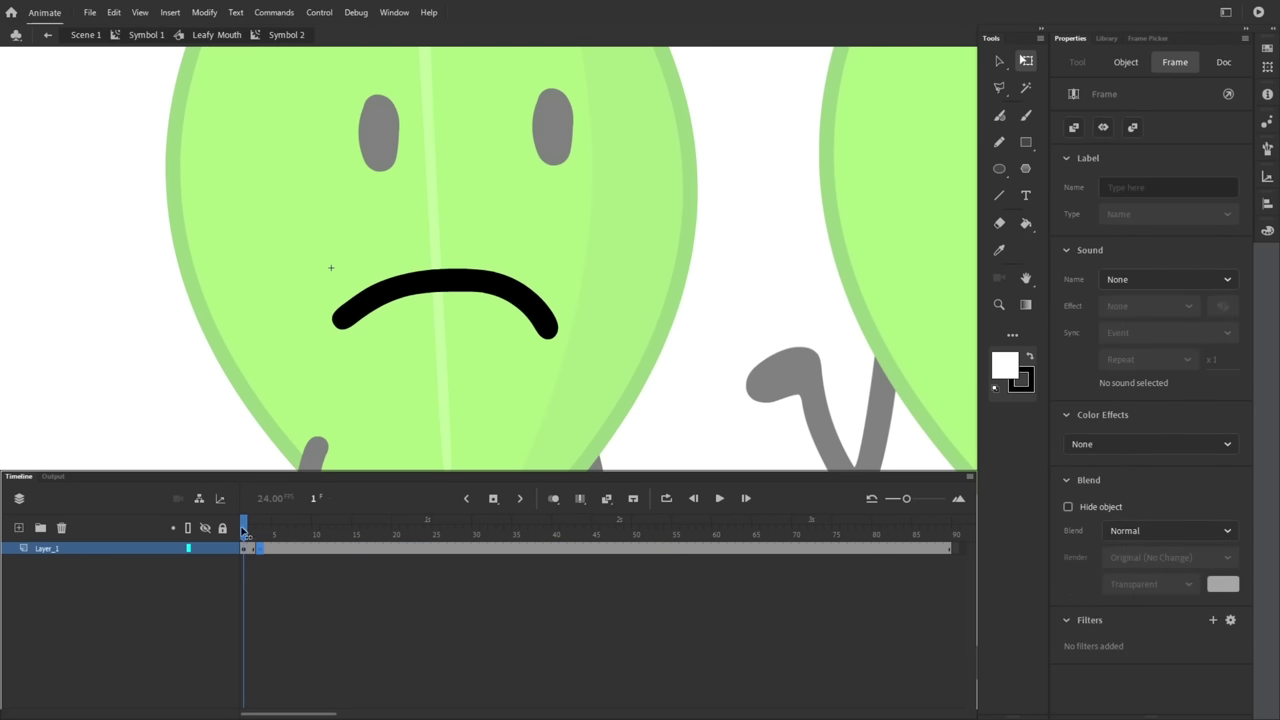
- On frame 3 of the frown clip, make the frown slightly narrower and taller, and compare it with frame 1
scroll(423, 289, up, 2)
click(423, 289)
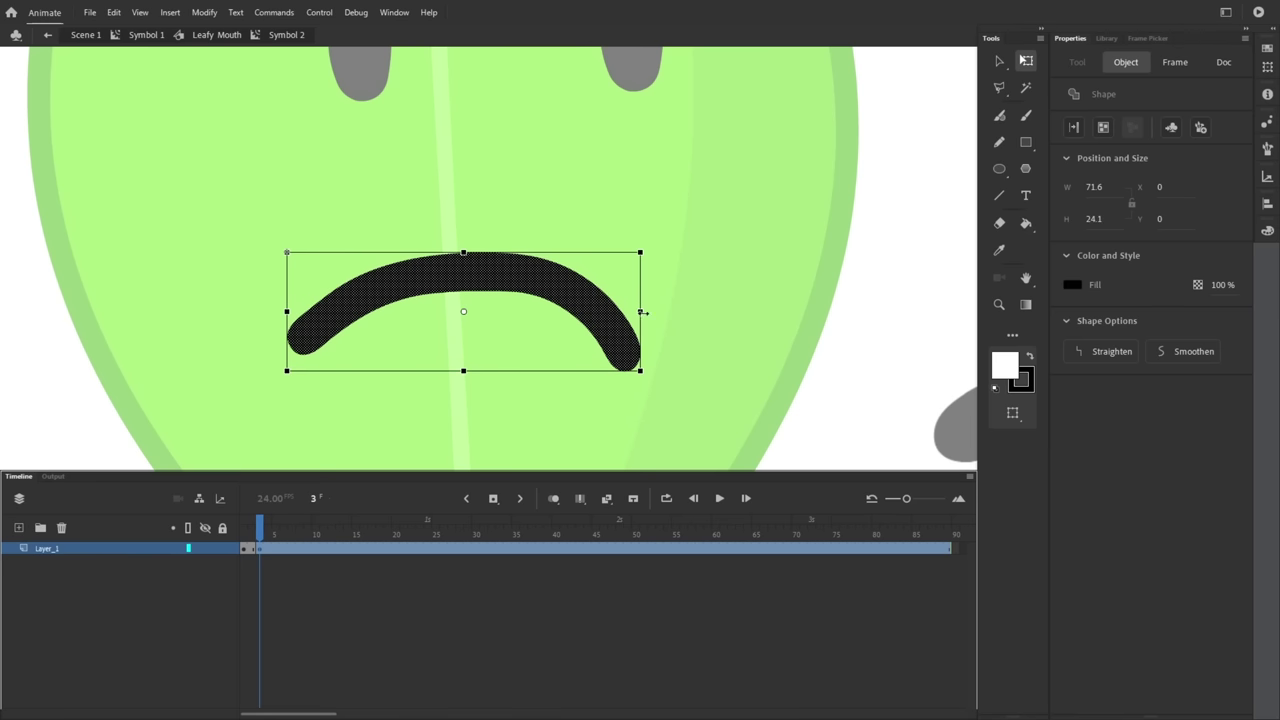
scroll(603, 359, down, 2)
click(246, 528)
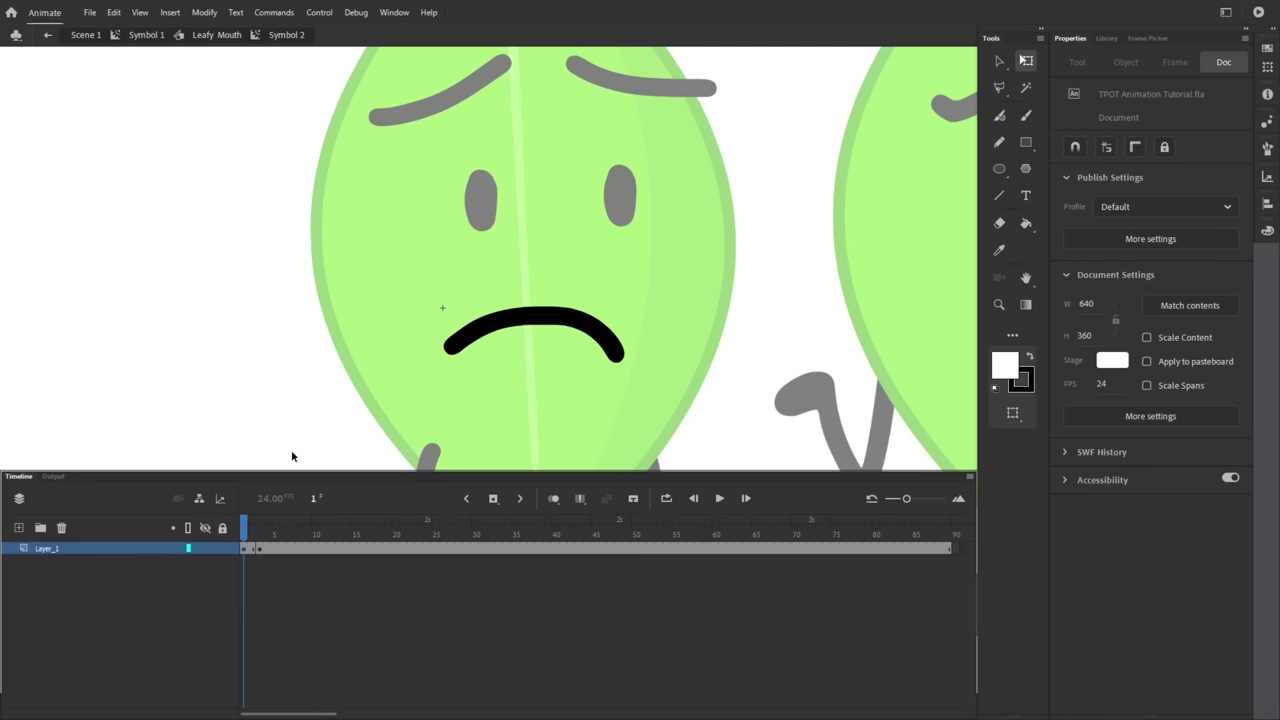
drag(246, 537, 259, 537)
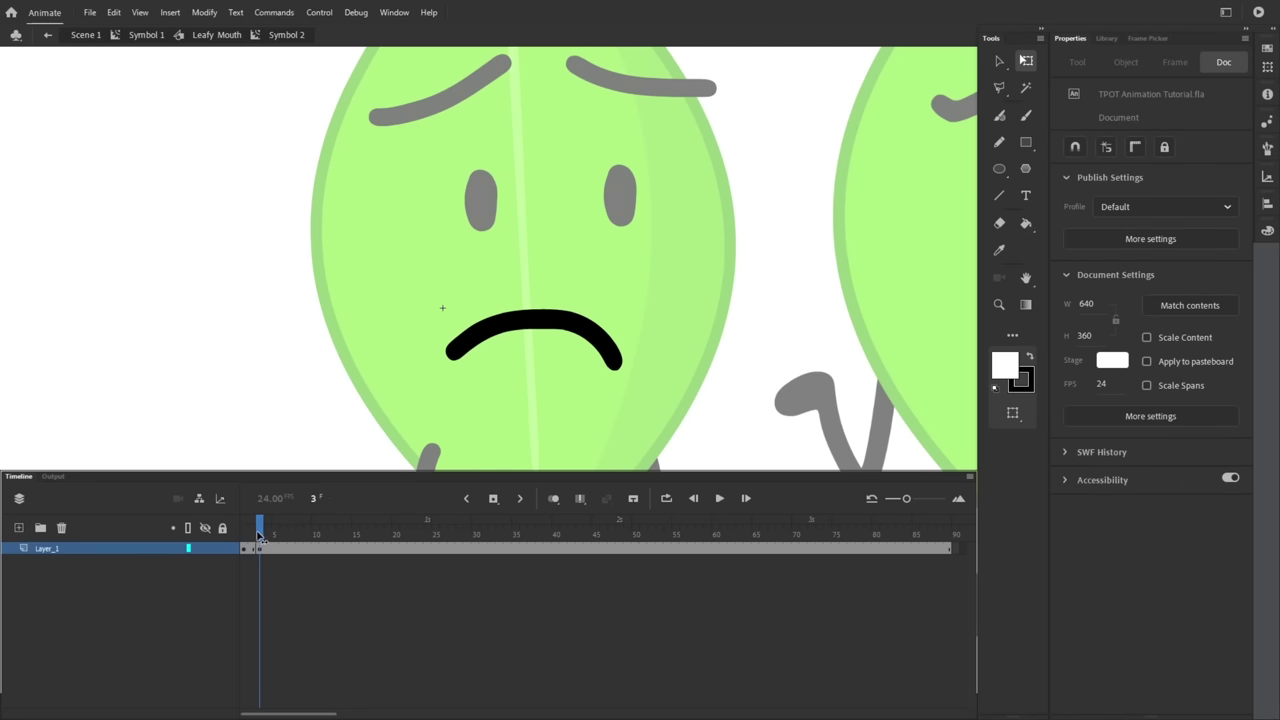
- Return to the Leafy Mouth symbol and convert the open mouth on frame 2 to a Movie Clip symbol, keeping the default name
double_click(277, 354)
click(252, 525)
right_click(506, 343)
click(563, 663)
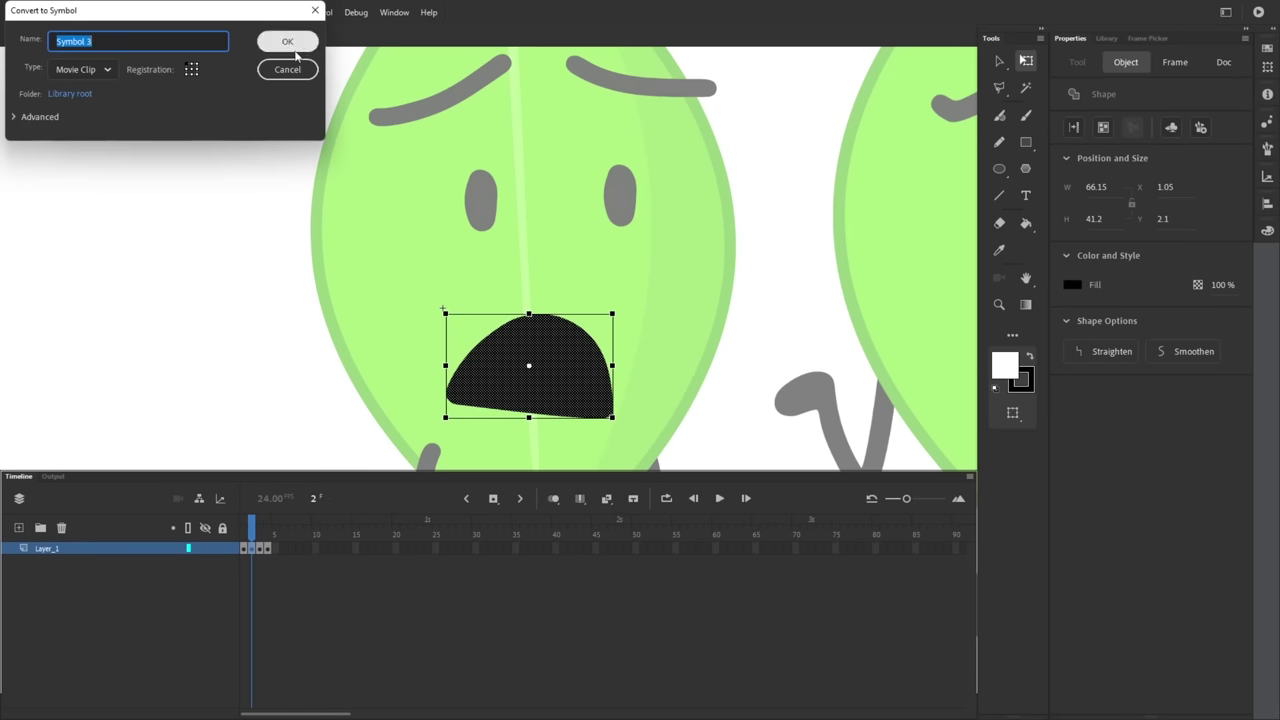
click(294, 50)
- Inside the open mouth clip, extend Layer_1 to about frame 88 and insert a keyframe at frame 3
click(258, 550)
key(F5)
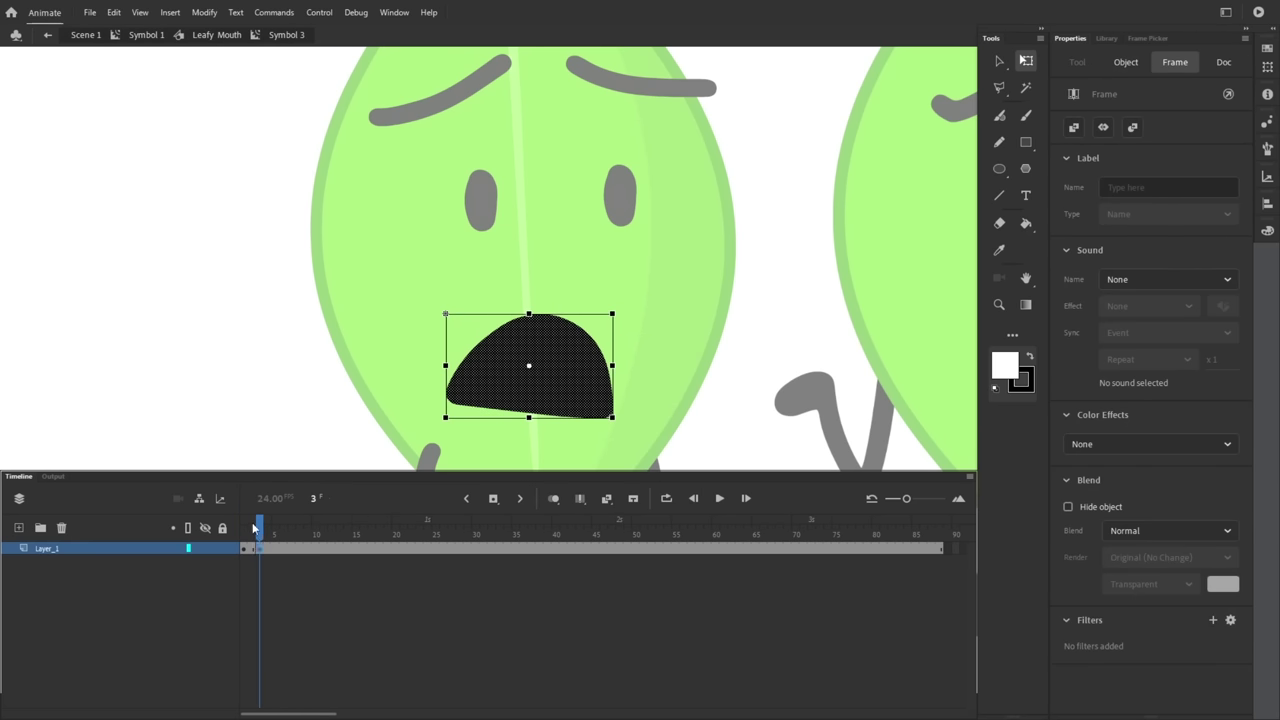
click(245, 529)
click(550, 346)
scroll(531, 411, up, 2)
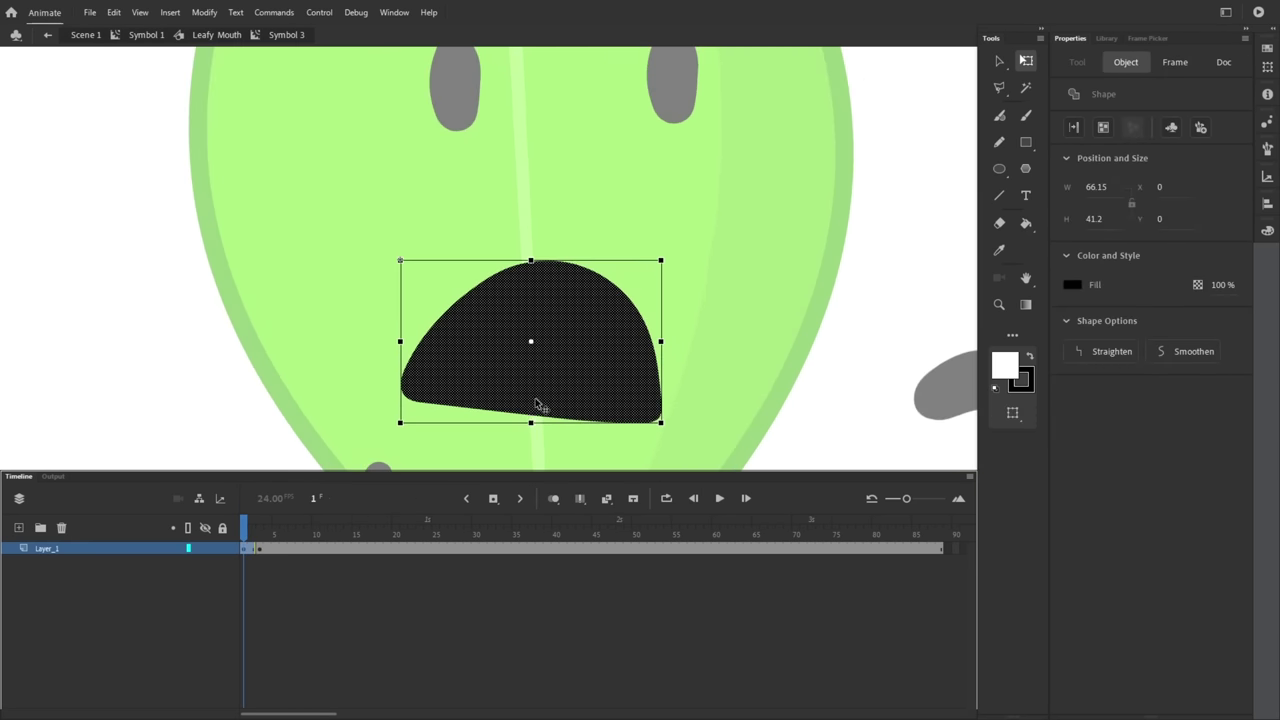
scroll(540, 406, down, 3)
drag(533, 222, 533, 233)
drag(661, 149, 659, 175)
click(360, 214)
scroll(332, 292, up, 3)
- Widen the open mouth on frame 3 to about 67.5 and scrub back to compare it with the first pose
click(259, 548)
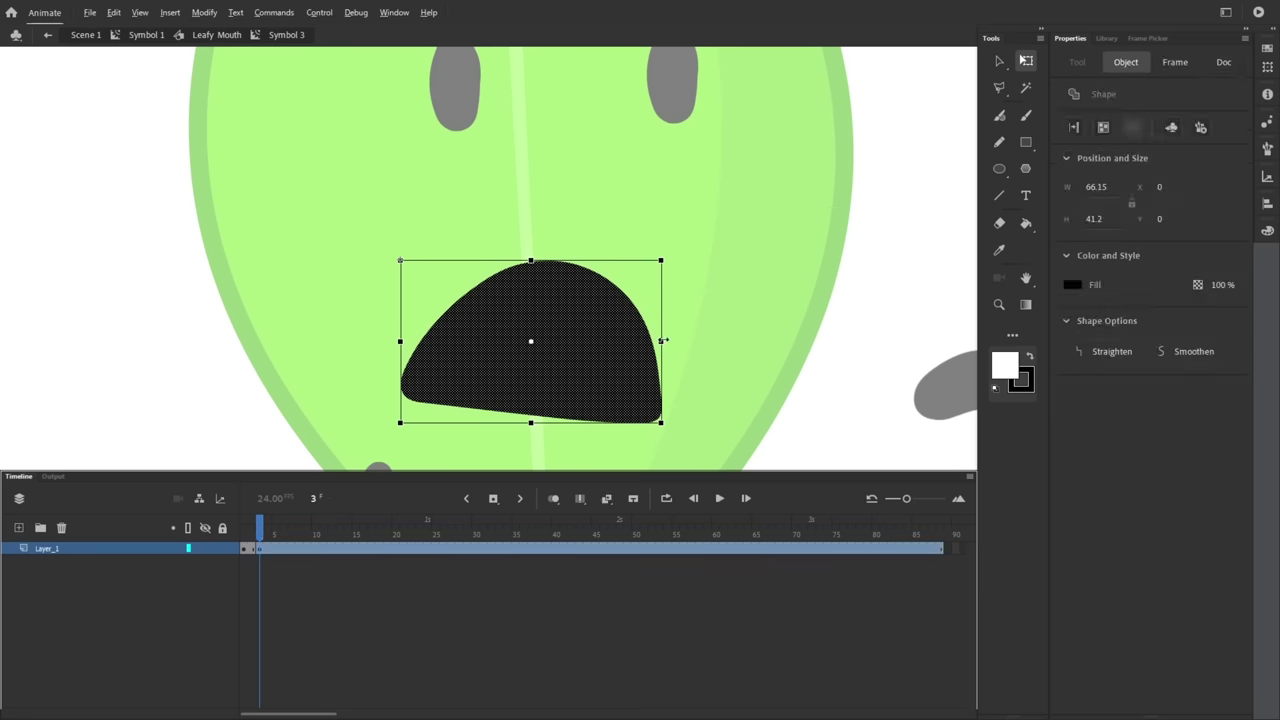
drag(661, 340, 668, 339)
click(471, 251)
click(513, 266)
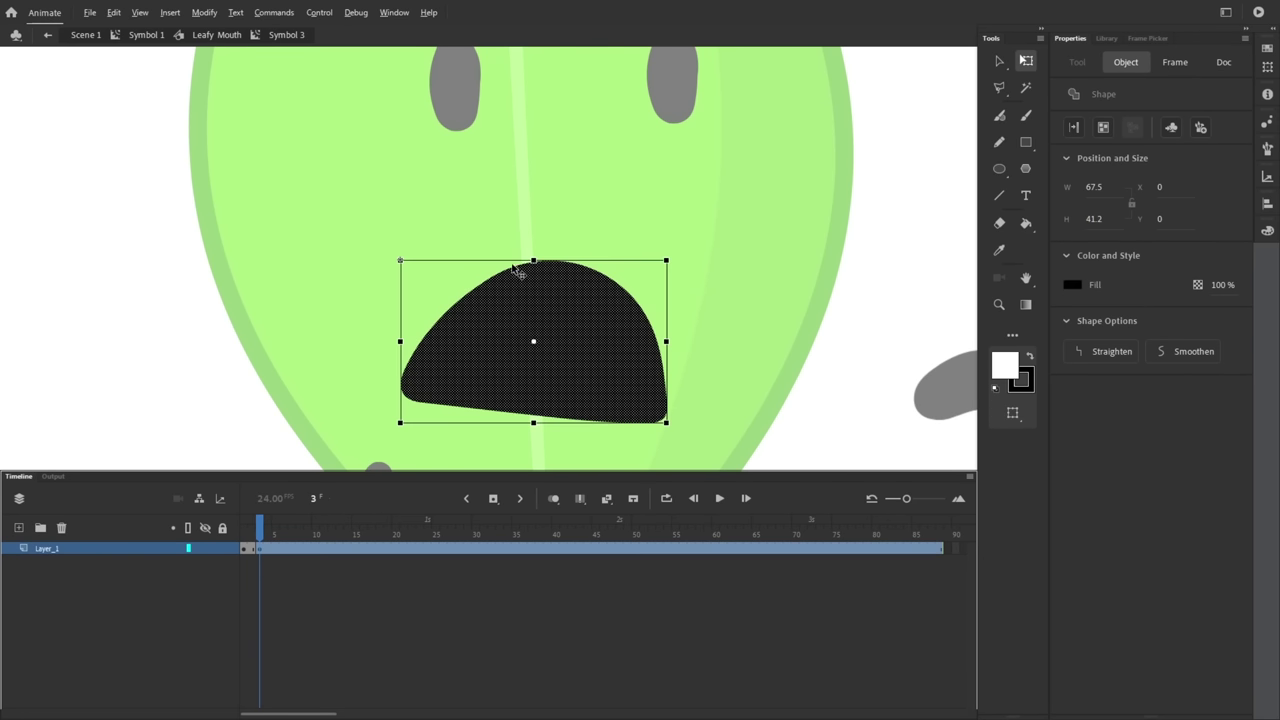
drag(510, 260, 508, 260)
click(178, 352)
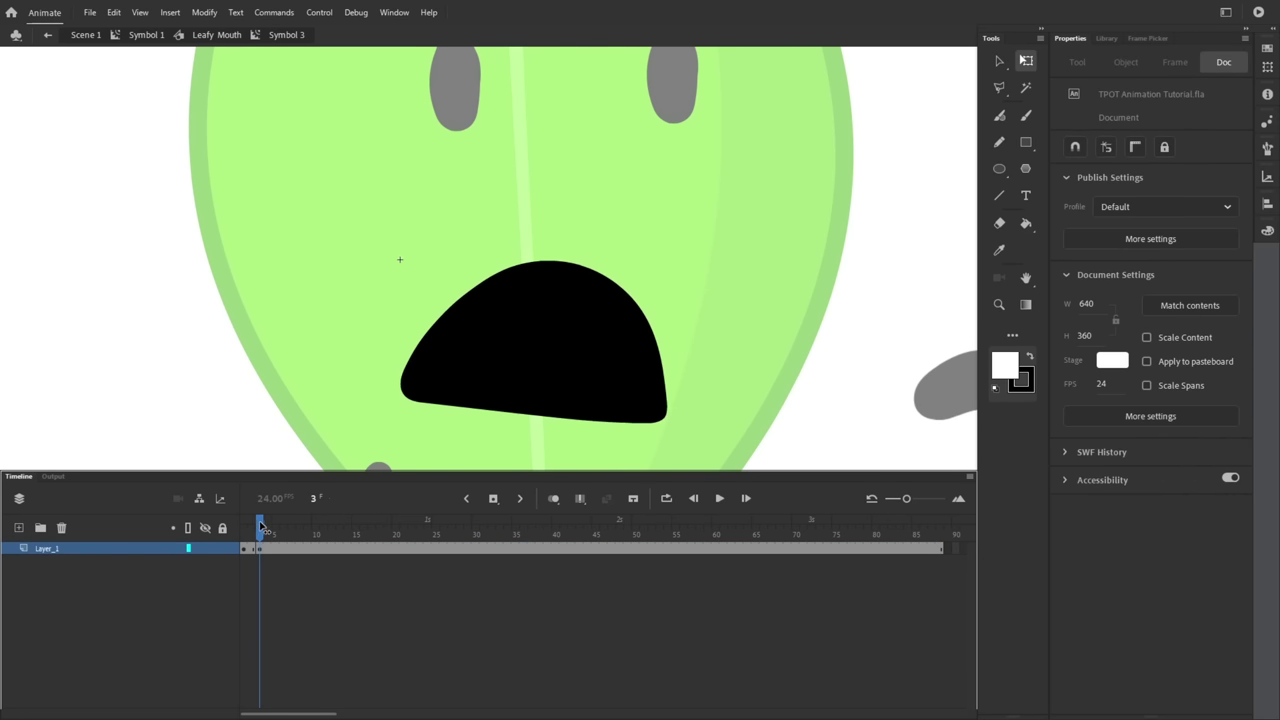
drag(260, 523, 254, 522)
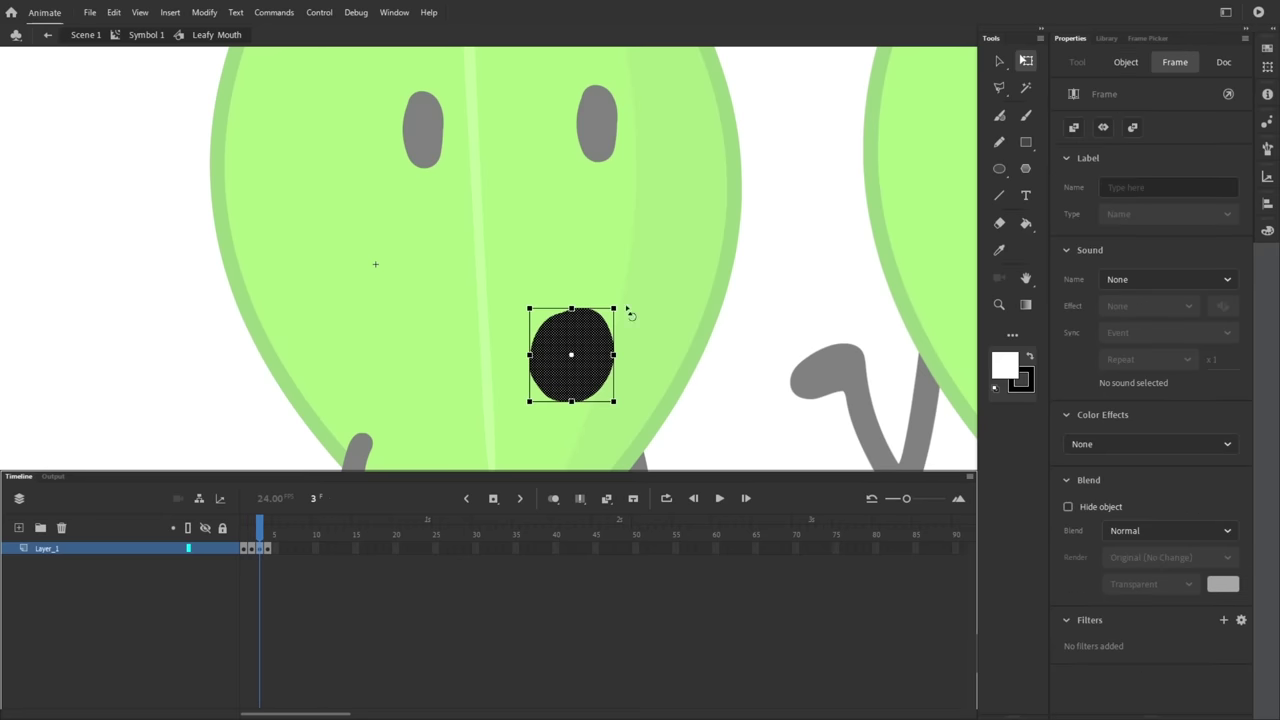
- Convert the round mouth on Leafy Mouth frame 3 to a Movie Clip, extending it to about frame 83 with a keyframe at frame 3
key(F8)
click(255, 549)
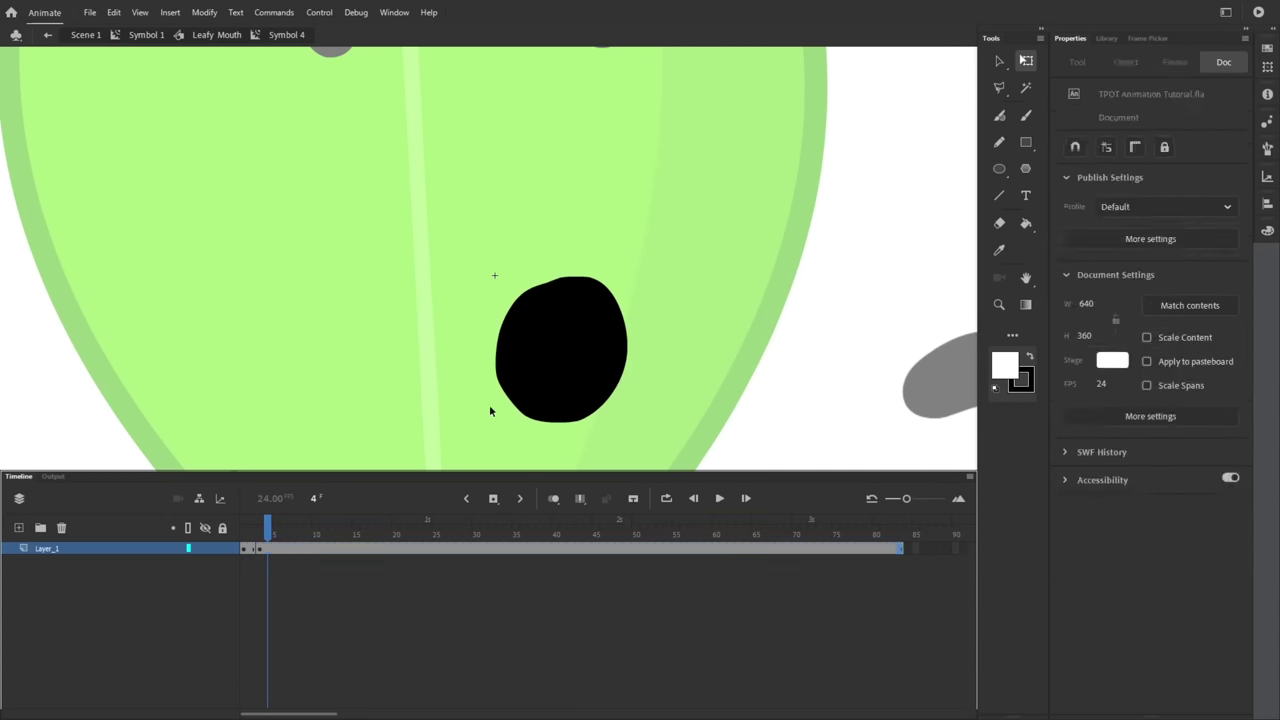
click(510, 396)
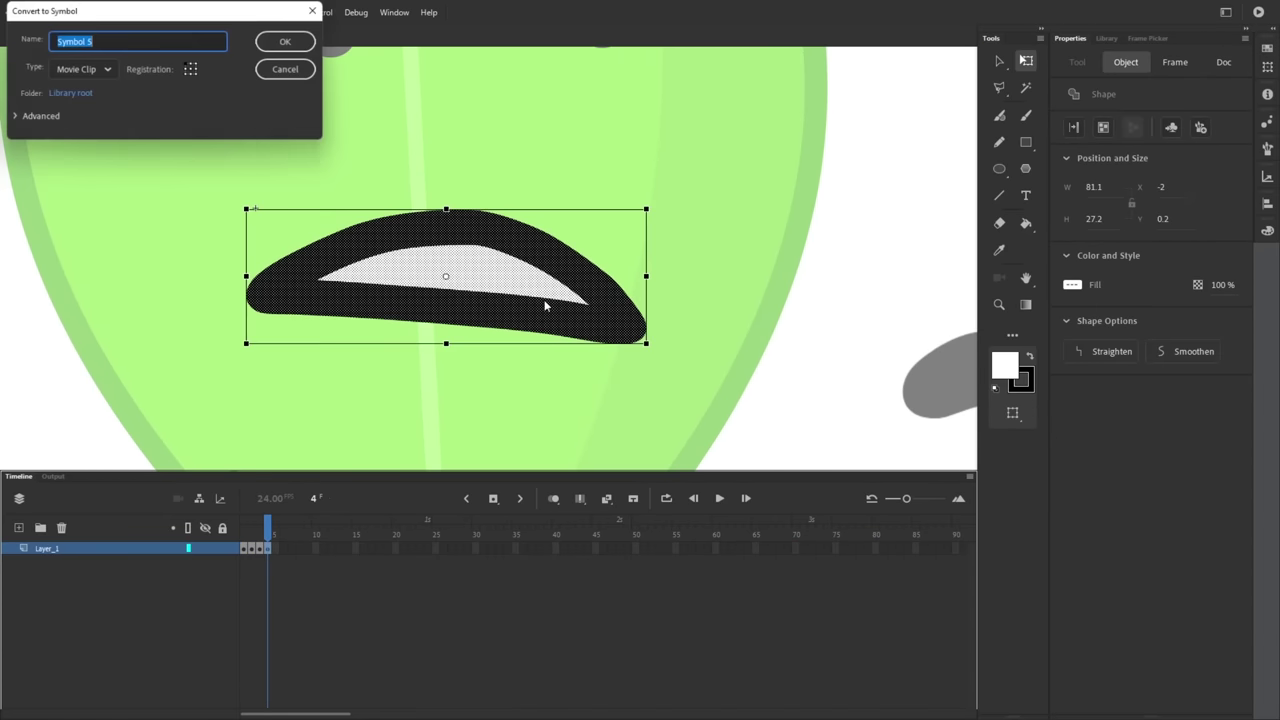
- Convert the white-filled mouth on frame 4 to a Movie Clip, extend it to about frame 87, and stretch it slightly on a frame 3 keyframe
key(Return)
click(546, 300)
click(267, 523)
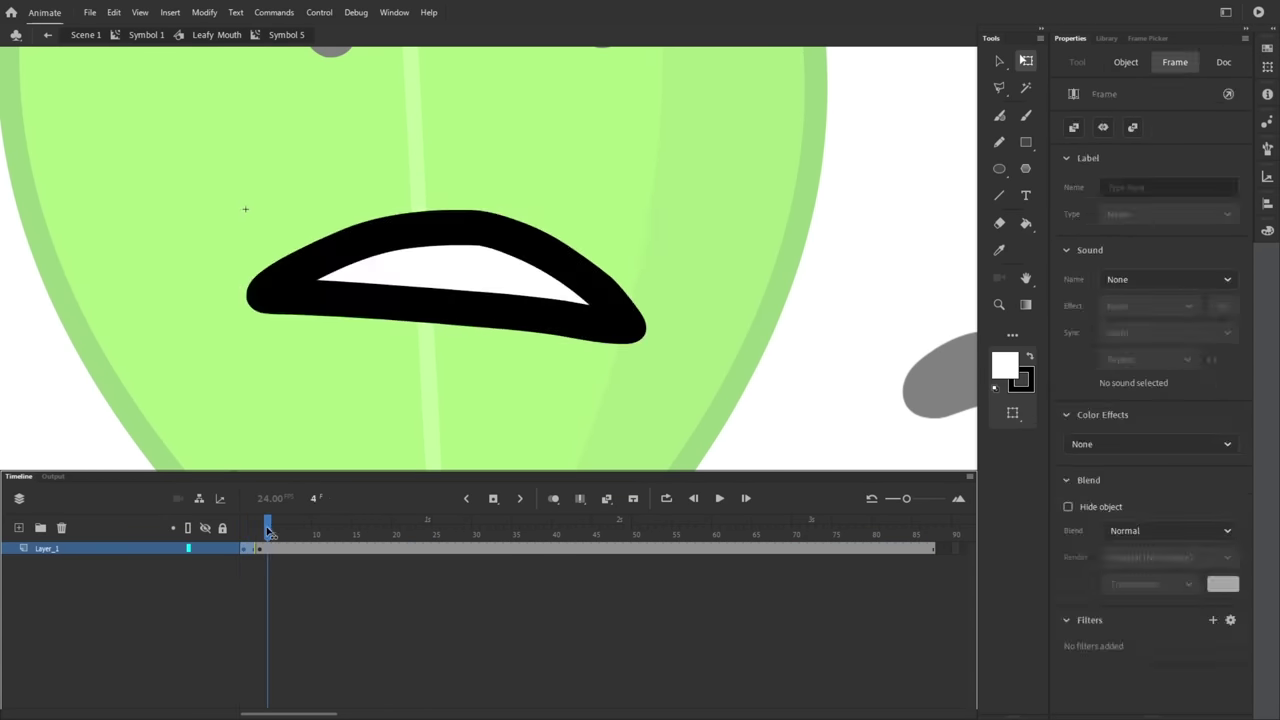
click(251, 548)
drag(648, 269, 655, 277)
click(243, 523)
click(260, 548)
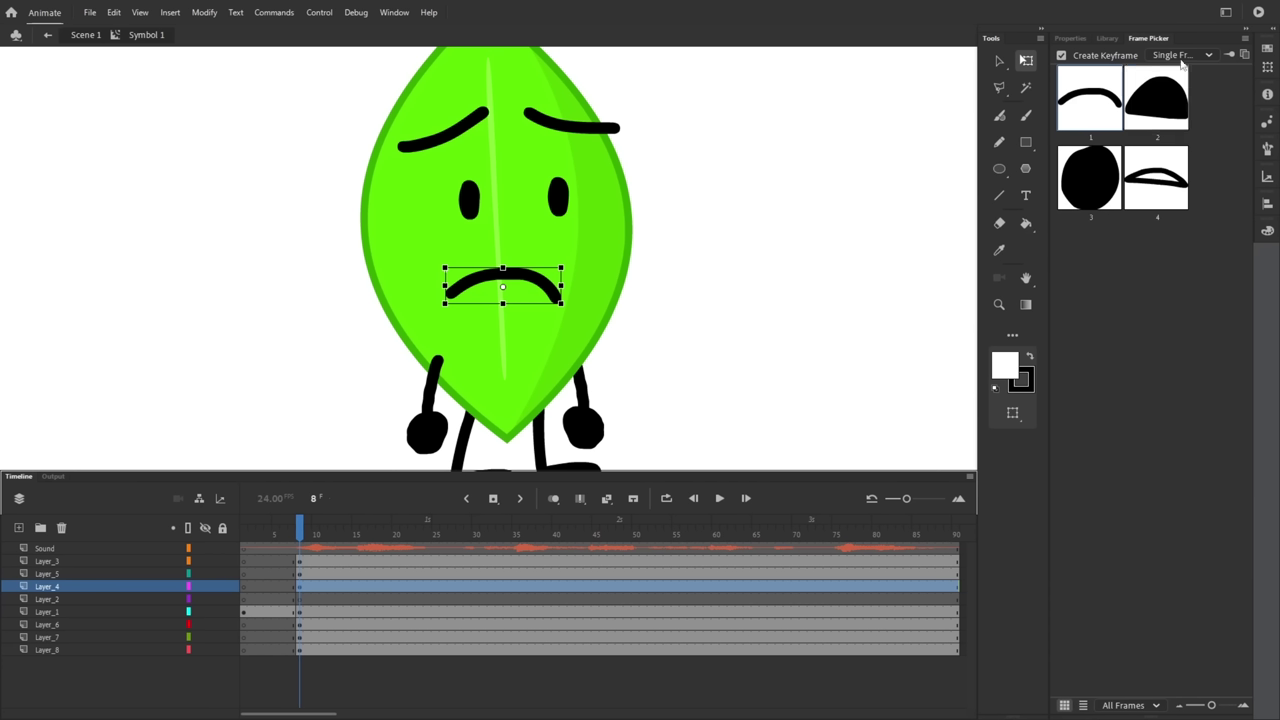
- Check the single-frame looping option of the Leafy Mouth graphic in the character symbol and scrub along the timeline
click(1070, 38)
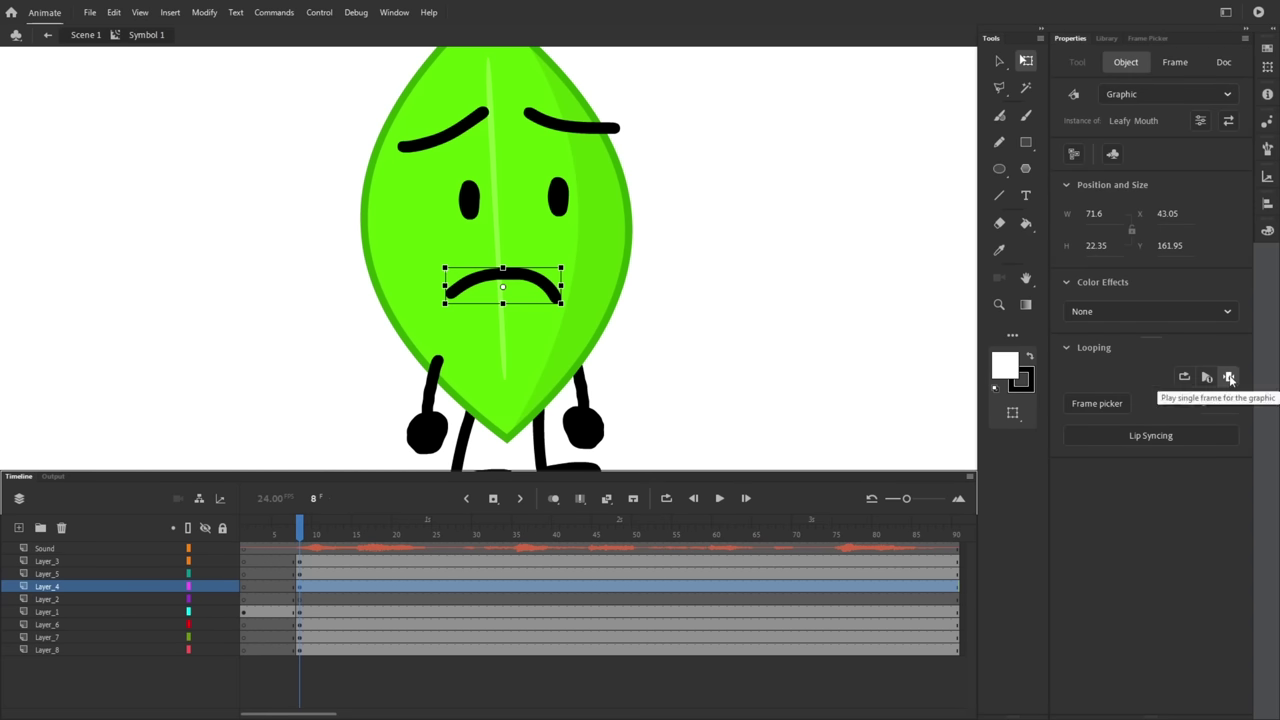
drag(299, 527, 384, 530)
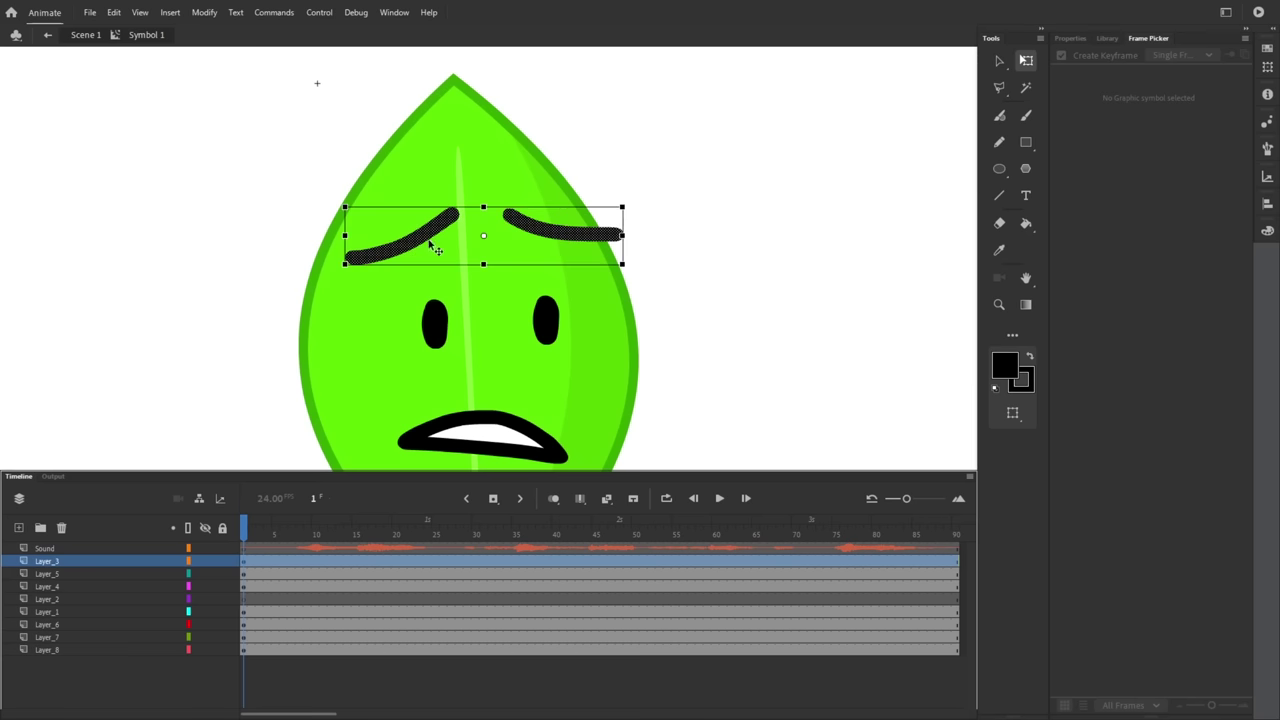
- Convert the eyebrows and the arm drawing to separate symbols
right_click(528, 226)
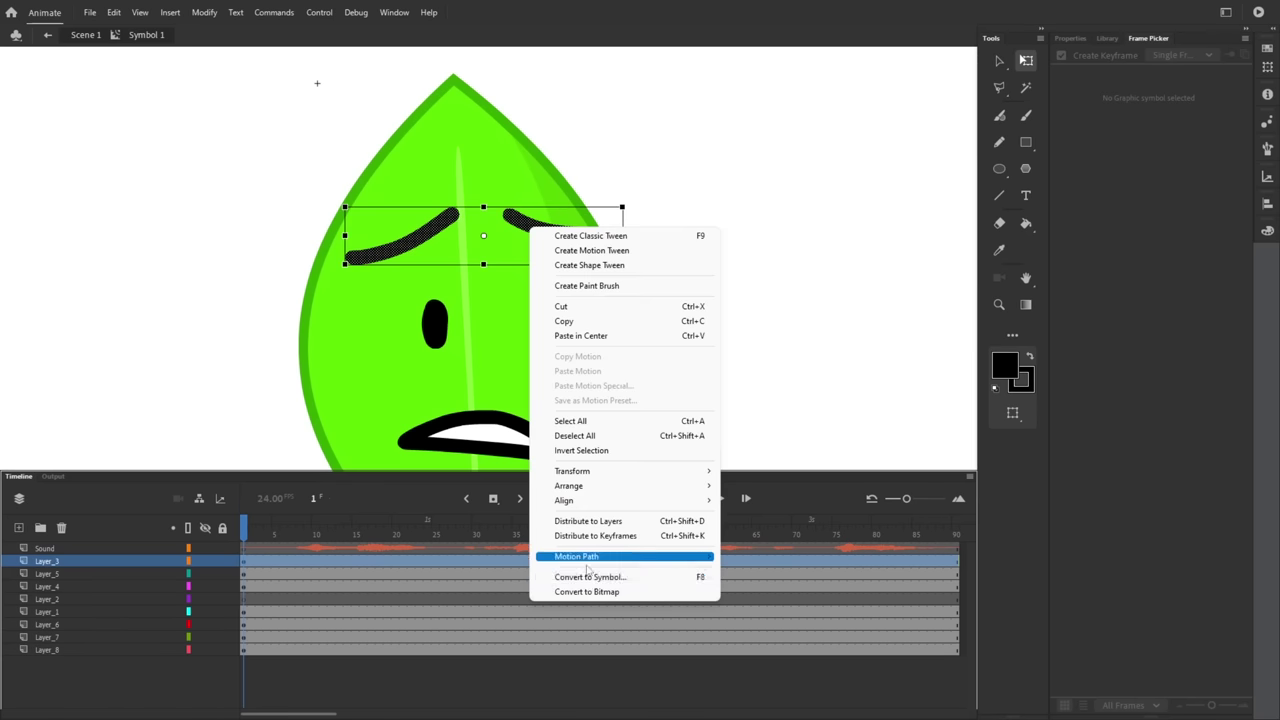
key(Escape)
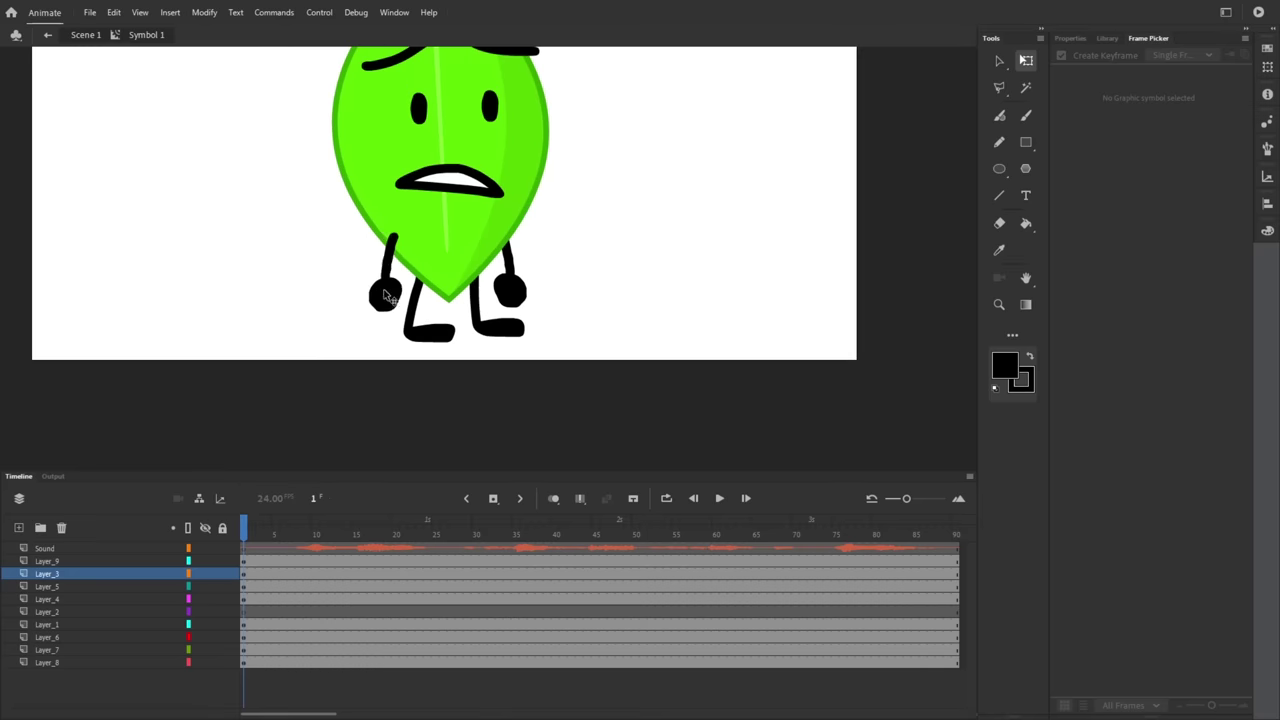
right_click(385, 295)
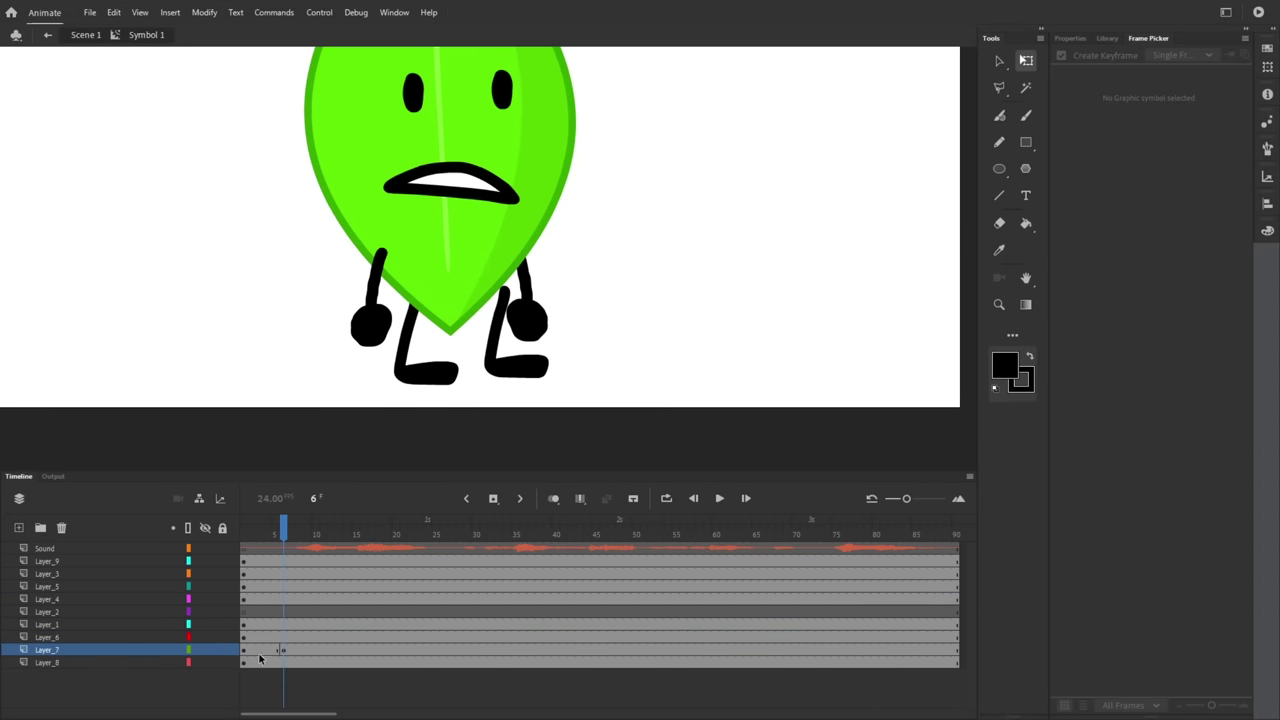
- Try a classic tween on Layer_7 up to frame 6 with one leg, and again with both legs converted into one symbol
right_click(259, 657)
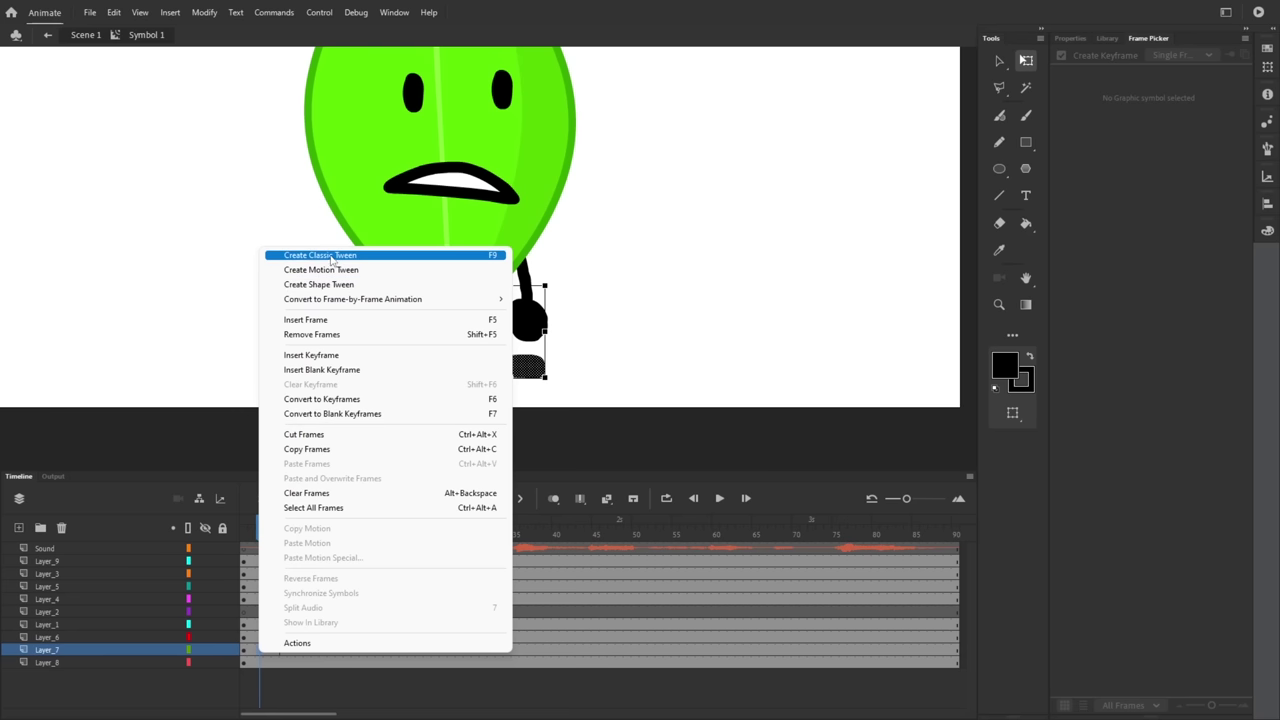
click(331, 258)
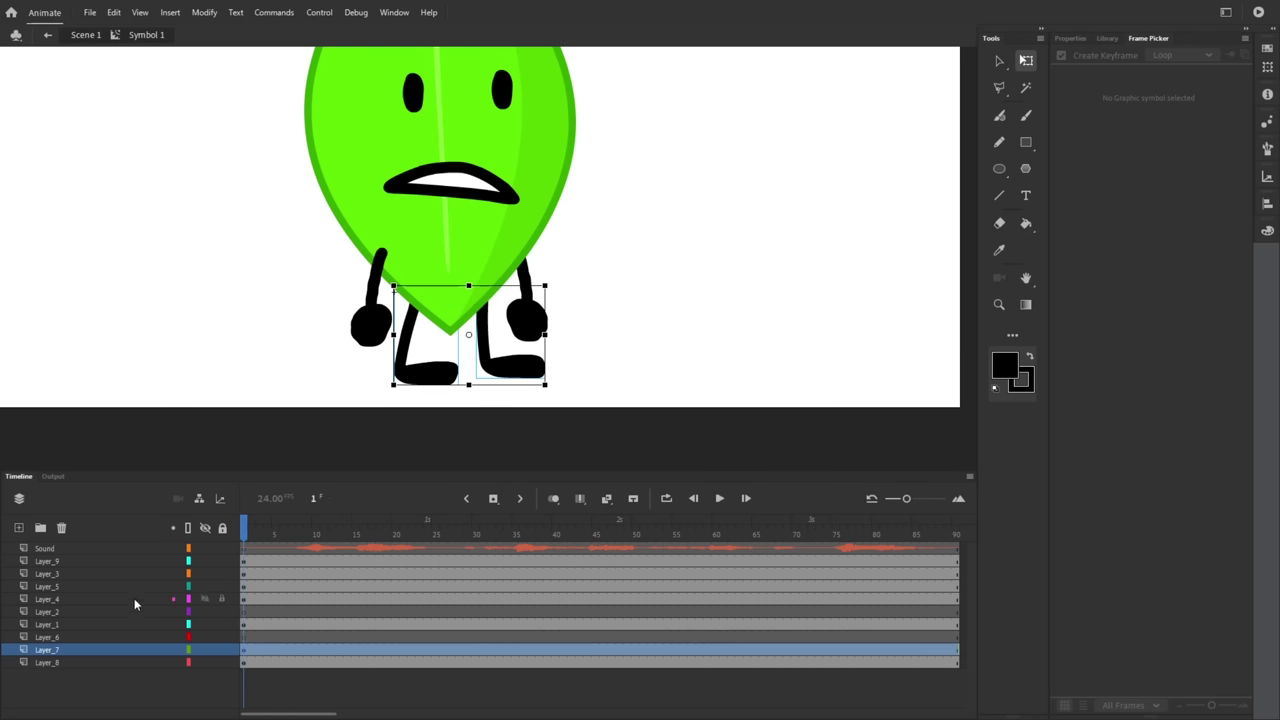
right_click(274, 650)
click(290, 252)
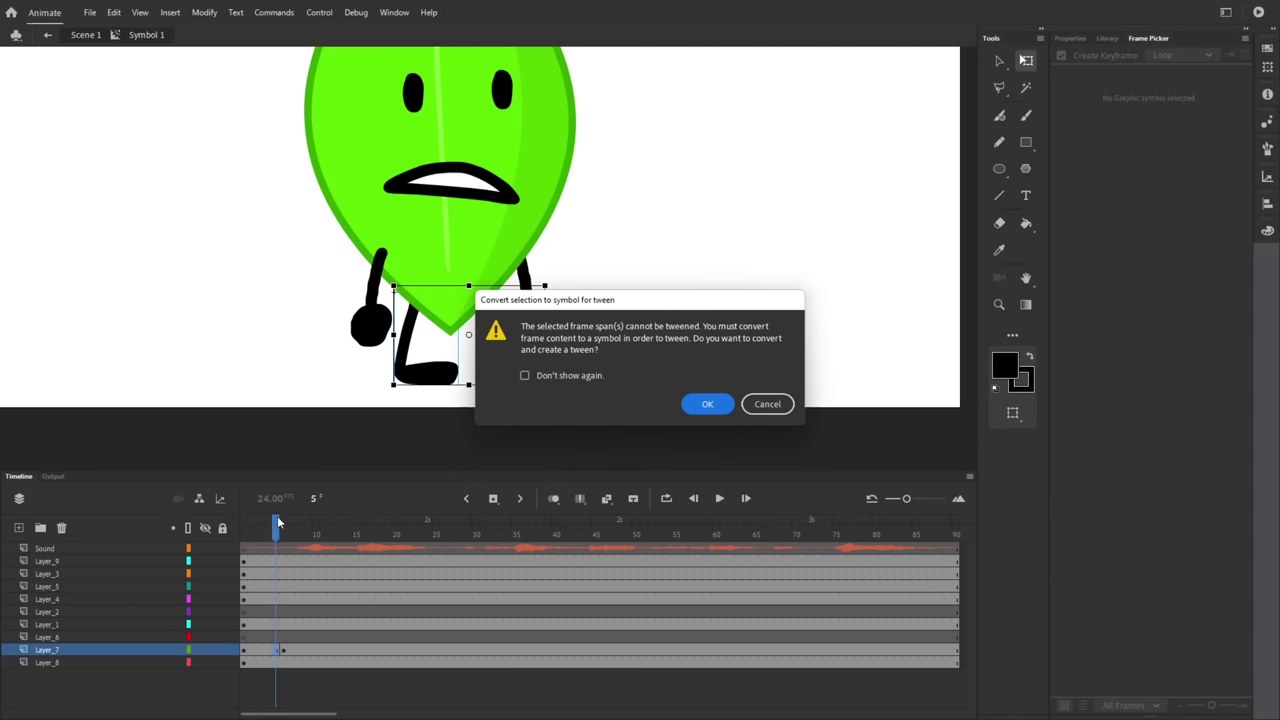
click(708, 403)
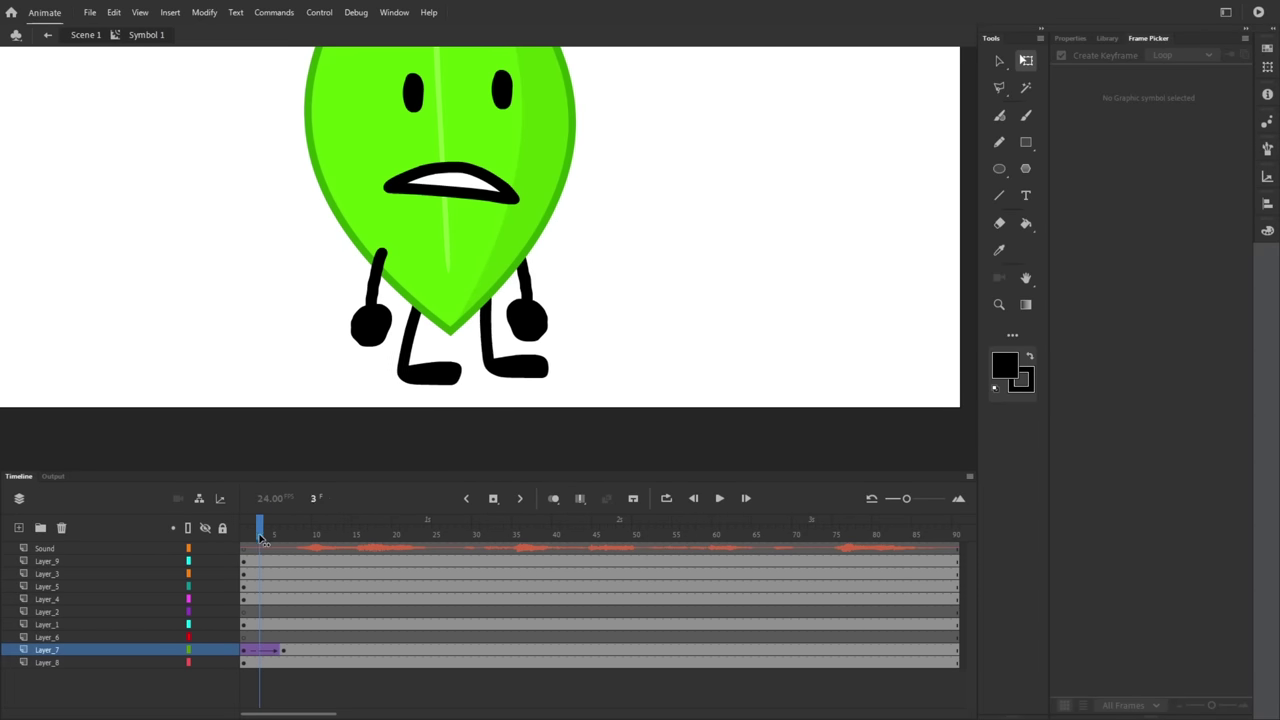
- Delete the empty Layer_2
click(70, 637)
click(79, 615)
click(61, 527)
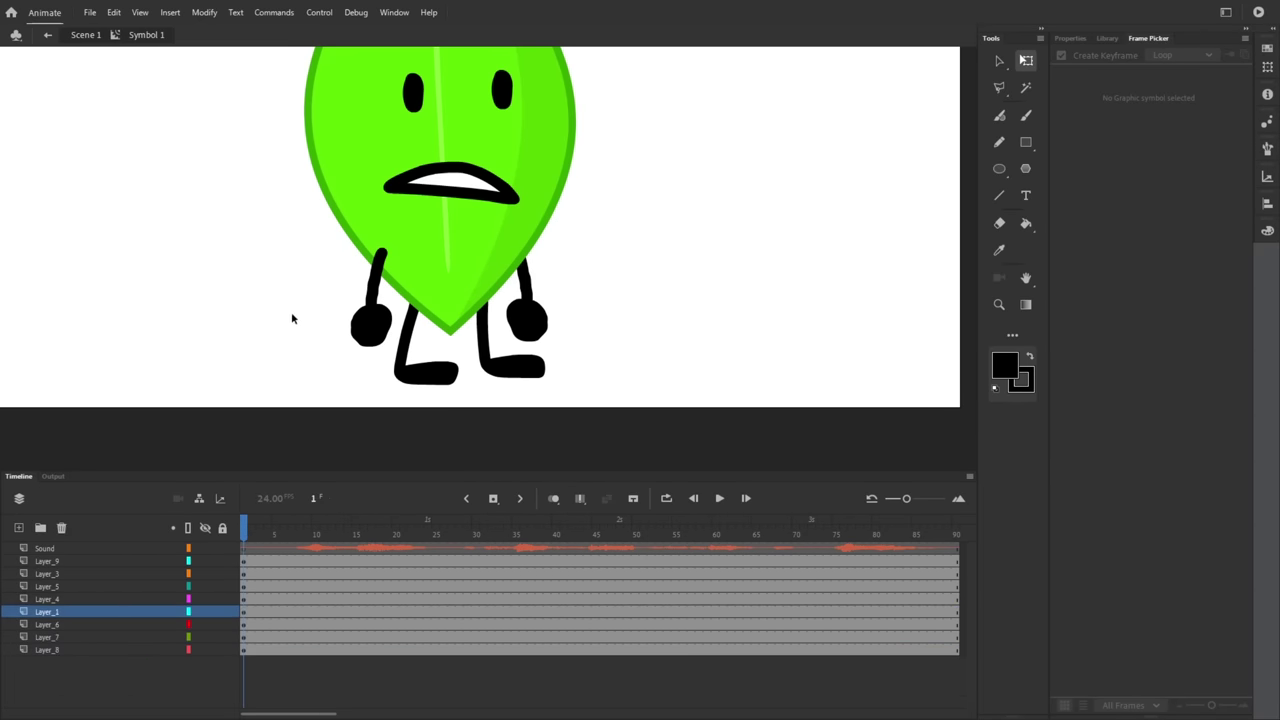
- Rotate the character's left-hand arm slightly outward from the body
scroll(291, 317, down, 2)
click(352, 308)
click(437, 326)
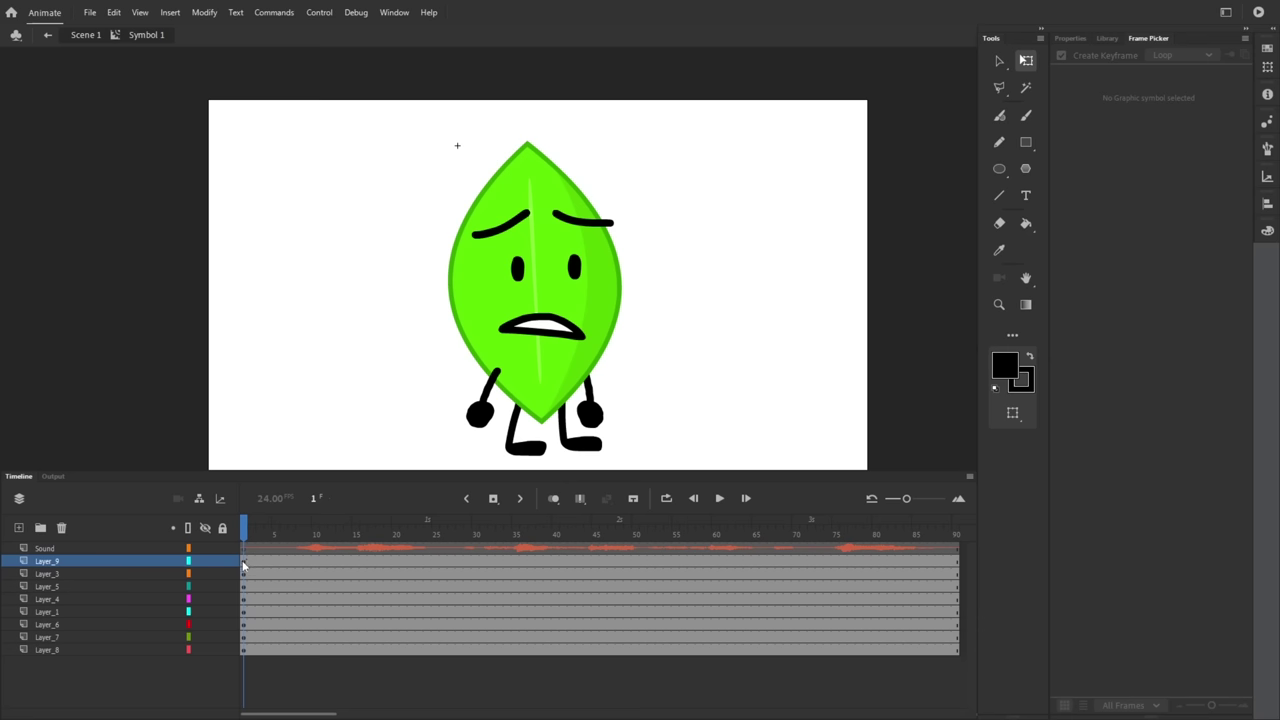
- Insert keyframes at frame 10 on all character layers from Layer_9 down to Layer_8
drag(316, 650, 316, 586)
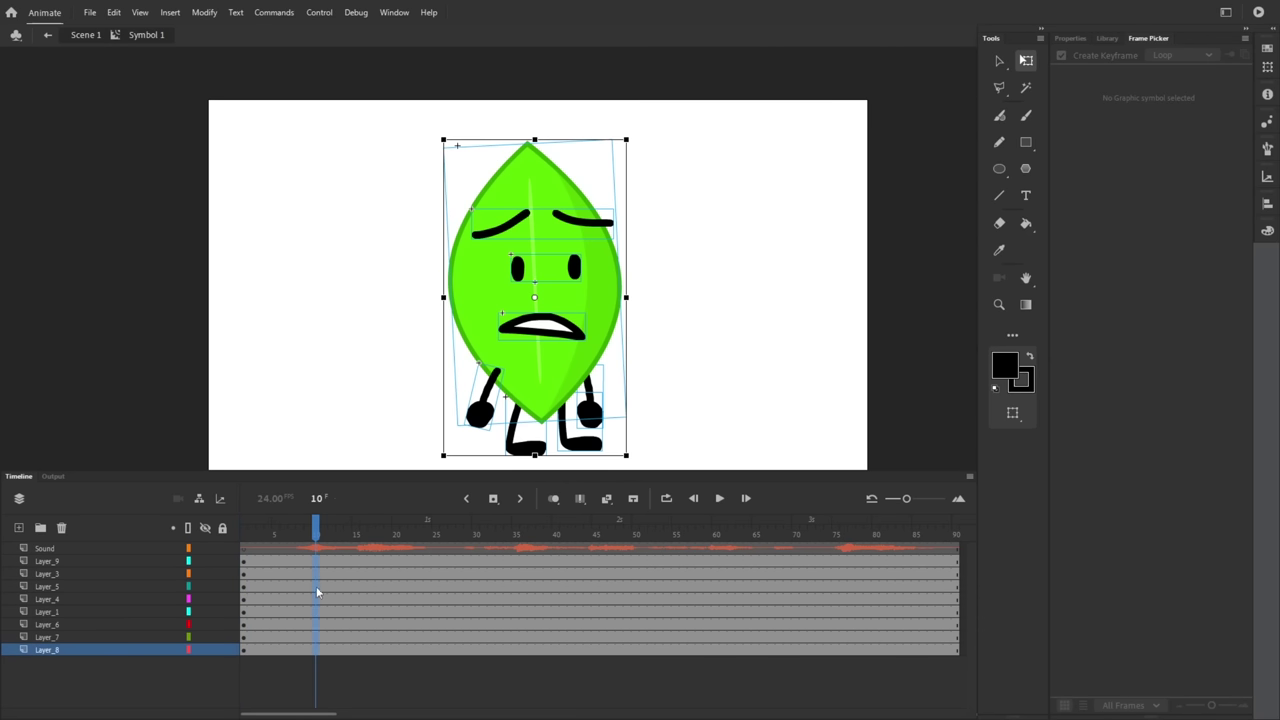
right_click(316, 585)
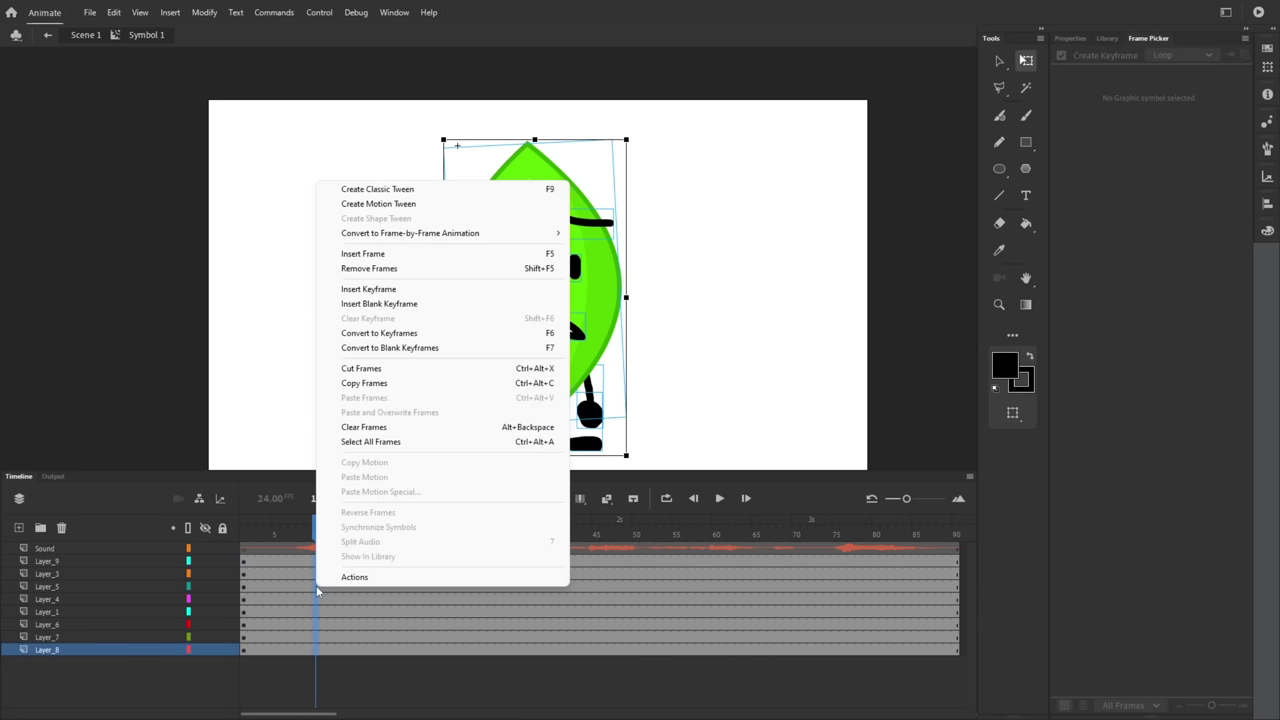
click(377, 290)
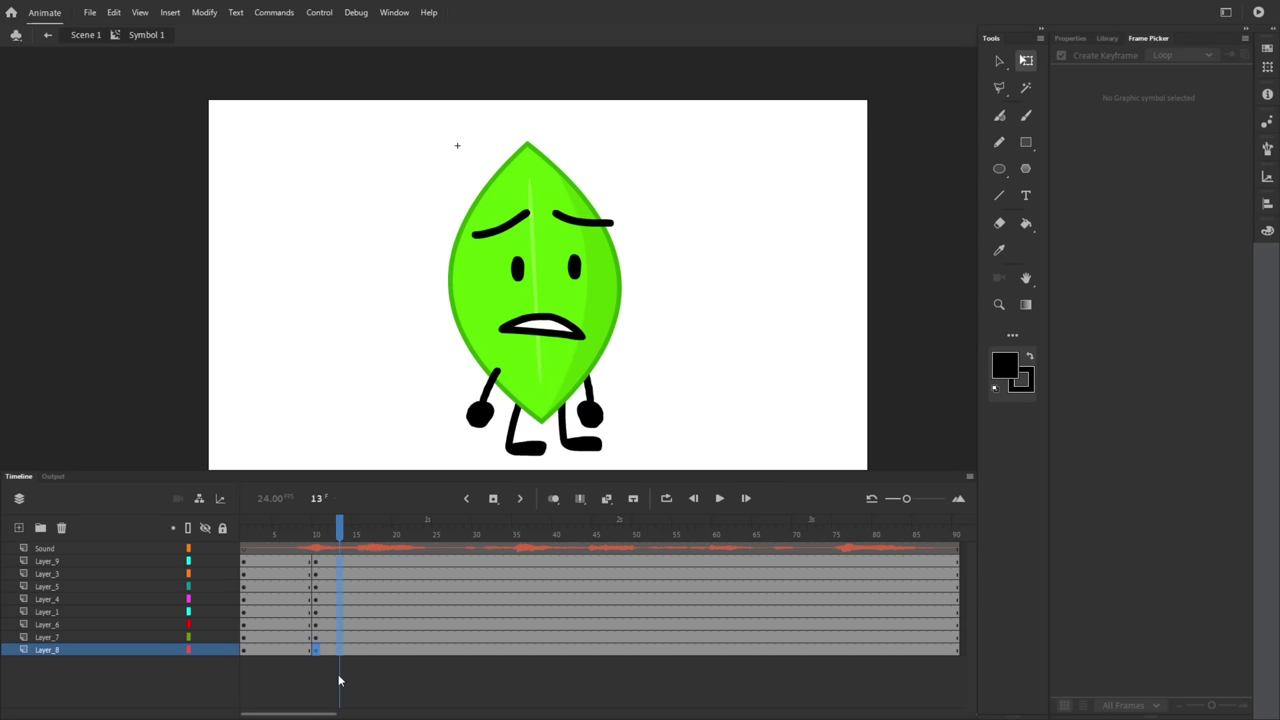
- Insert keyframes at frame 13 on all character layers and undo them
key(ctrl+a)
key(F6)
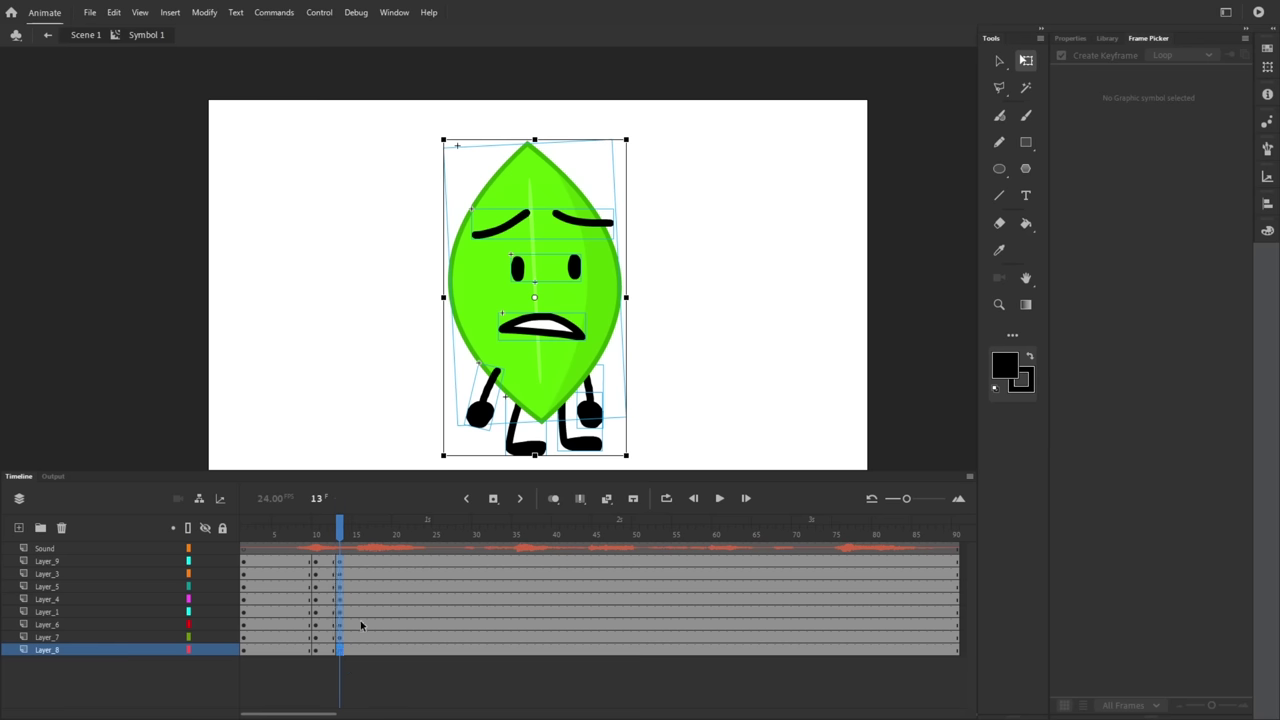
key(ctrl+z)
- On frame 10, skew the tops of both legs slightly left and rotate the body, face and arms slightly clockwise
click(580, 402)
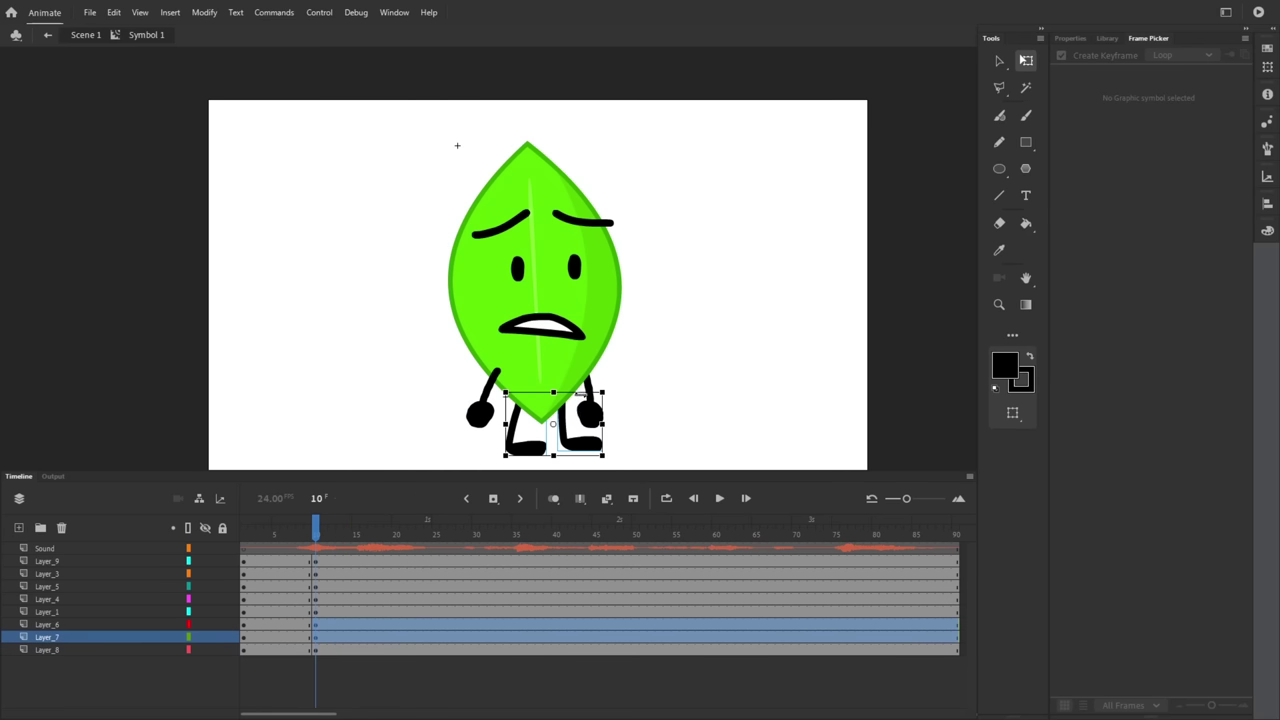
mouse_move(578, 389)
mouse_down()
mouse_move(566, 390)
mouse_move(590, 390)
mouse_move(540, 385)
mouse_move(560, 389)
mouse_up()
drag(375, 130, 666, 375)
drag(617, 430, 631, 449)
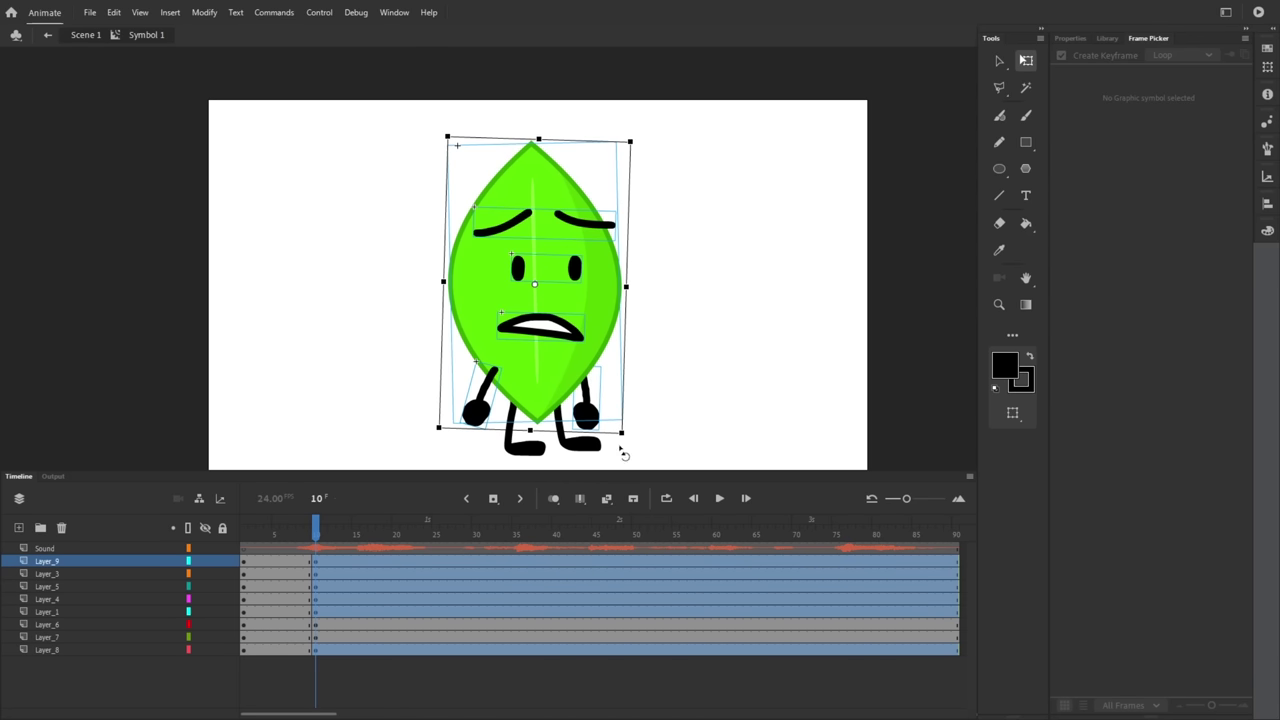
- Nudge the eyebrows, eyes and mouth slightly down on frame 10
key(Left)
key(Down)
key(Down)
key(Right)
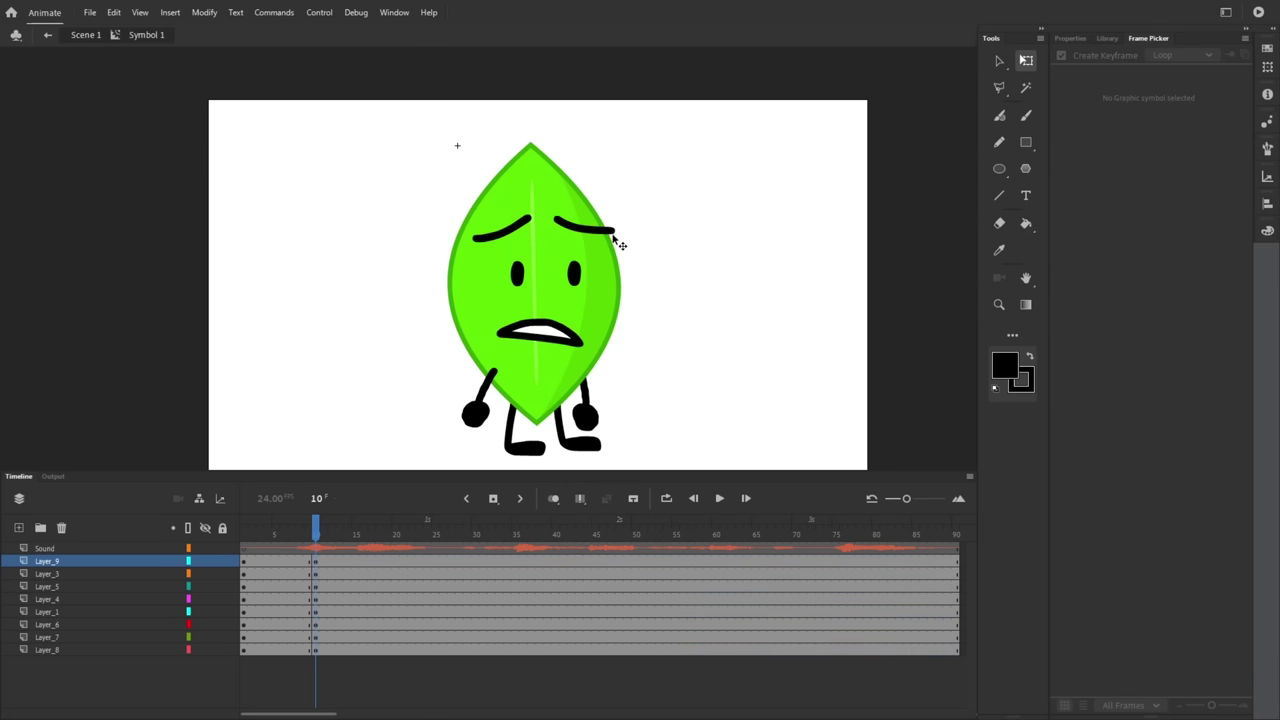
- Duplicate the eyes symbol on frame 10
scroll(563, 251, up, 3)
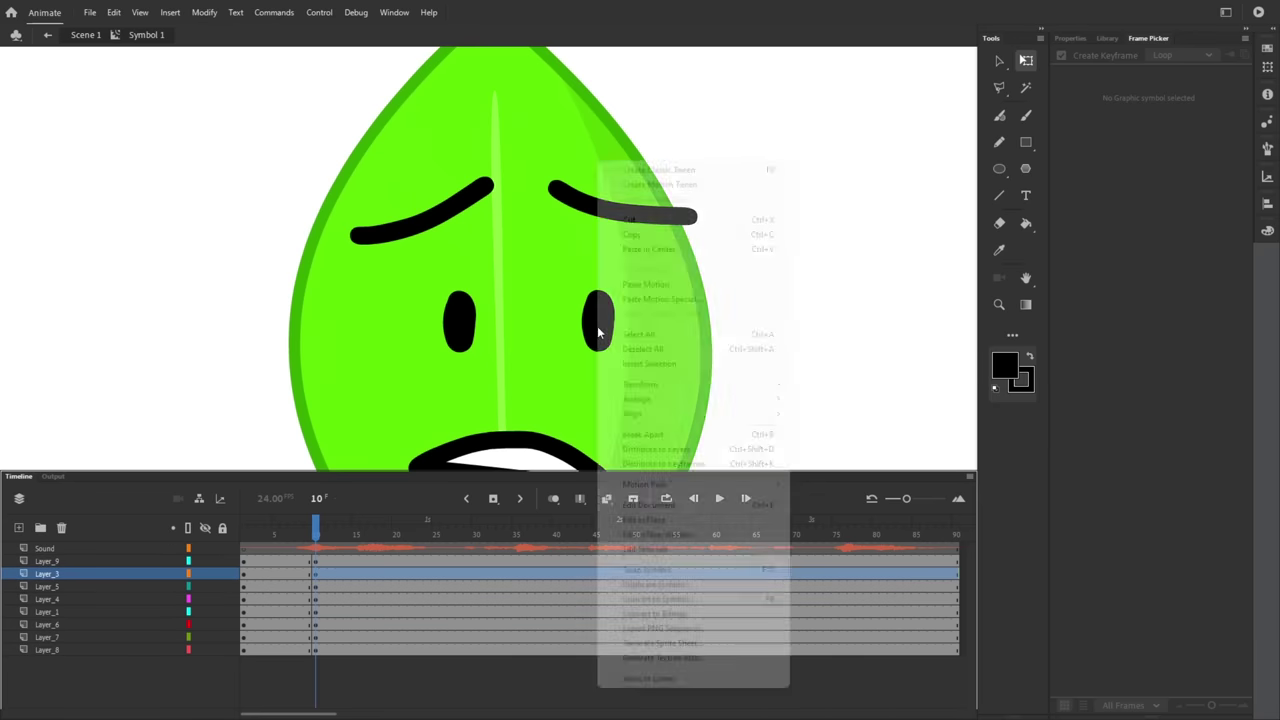
right_click(598, 336)
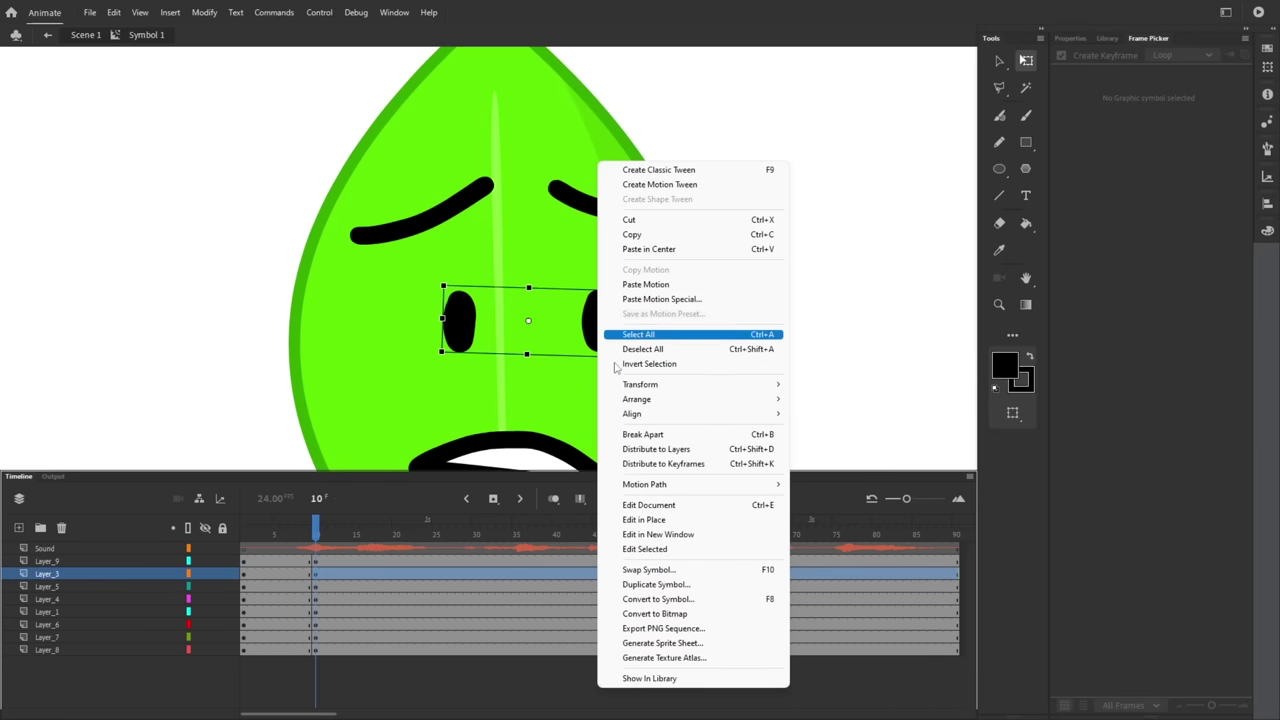
click(647, 590)
click(752, 287)
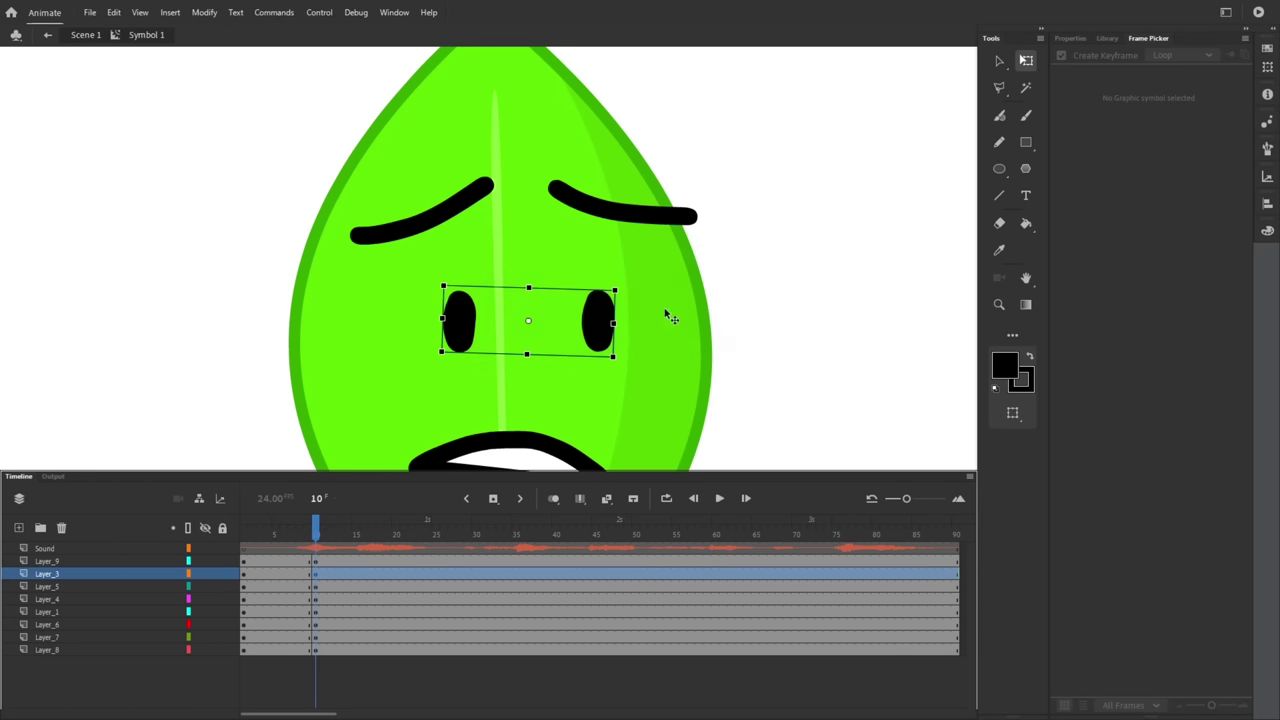
- Inside the duplicated eyes symbol, add a layer and brush a downward-curved closed eye over each open eye
click(284, 532)
double_click(445, 325)
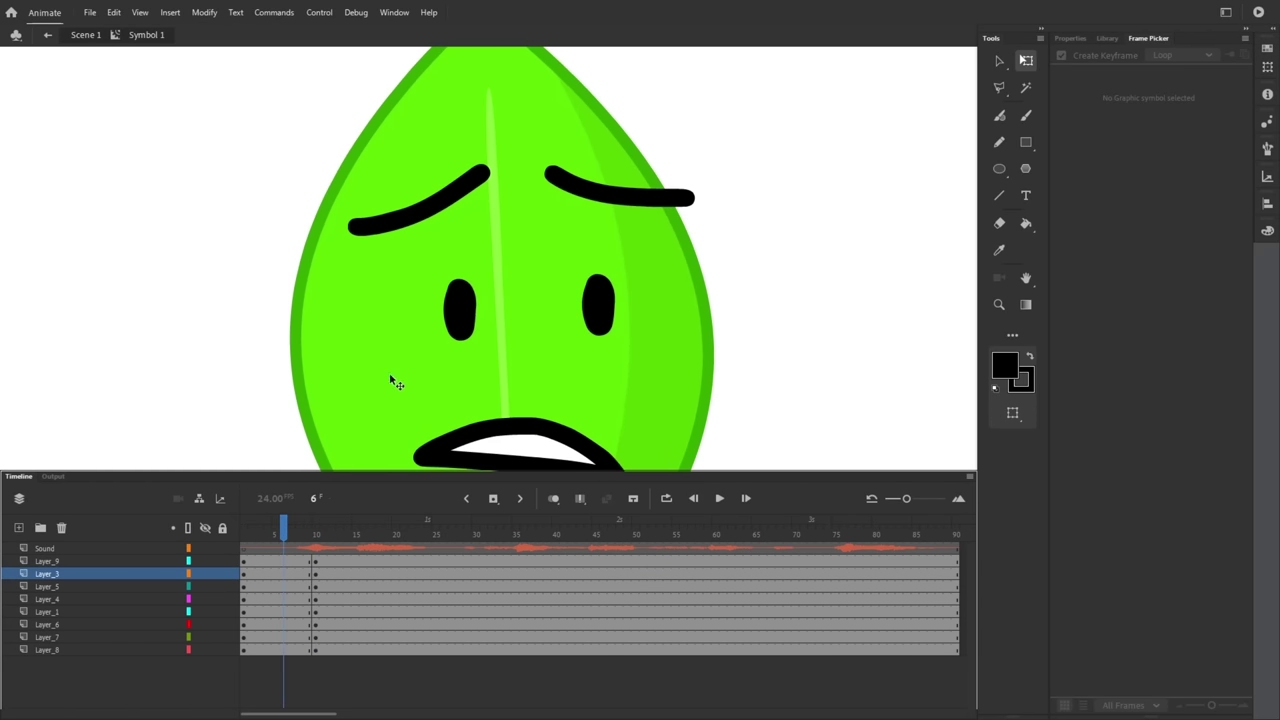
click(18, 527)
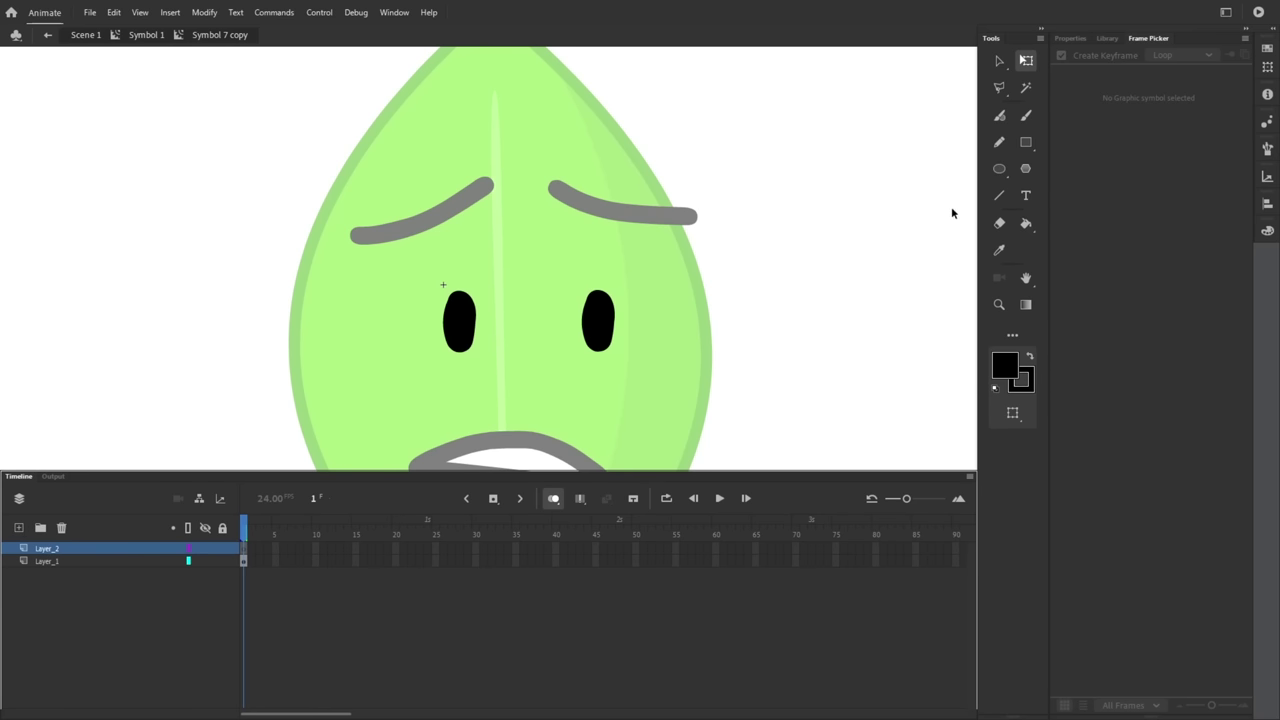
click(1025, 115)
mouse_move(418, 330)
mouse_down()
mouse_move(455, 346)
mouse_move(561, 329)
mouse_move(592, 348)
mouse_move(630, 322)
mouse_up()
- Delete both original open eyes from the duplicated symbol and return to Symbol 1
key(v)
click(600, 308)
key(Delete)
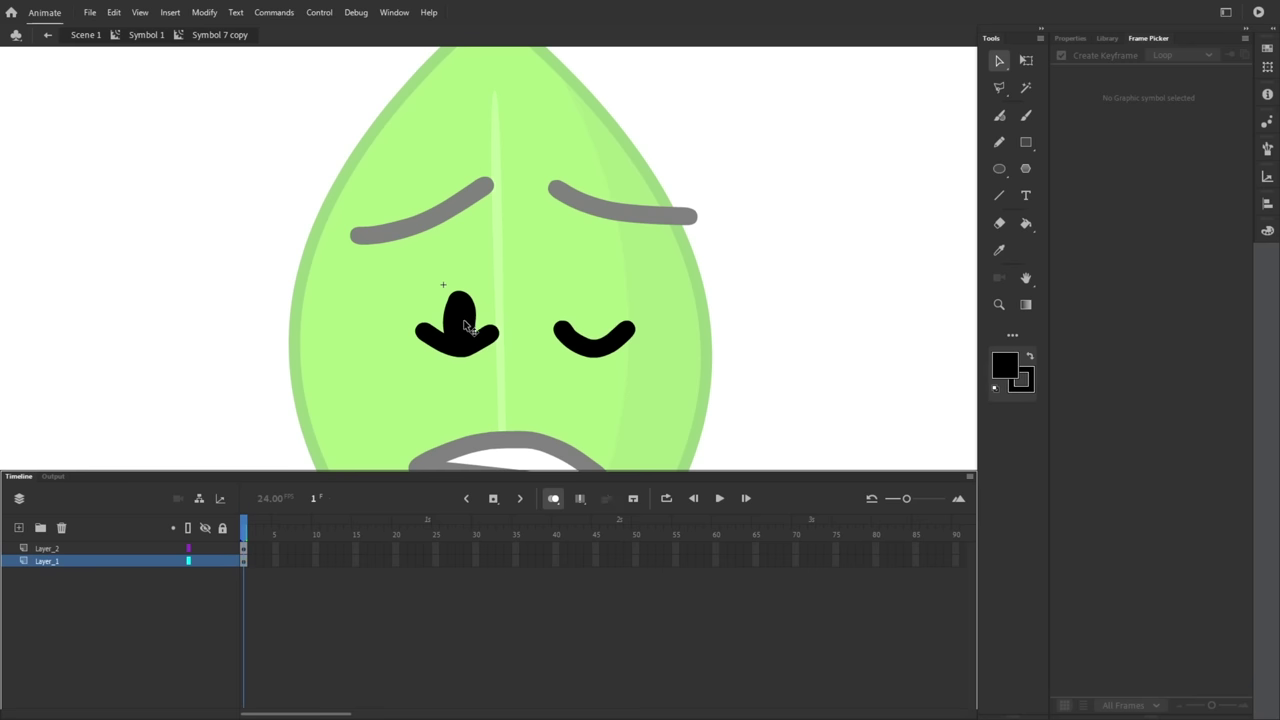
click(462, 318)
key(Delete)
double_click(813, 254)
scroll(698, 298, down, 1)
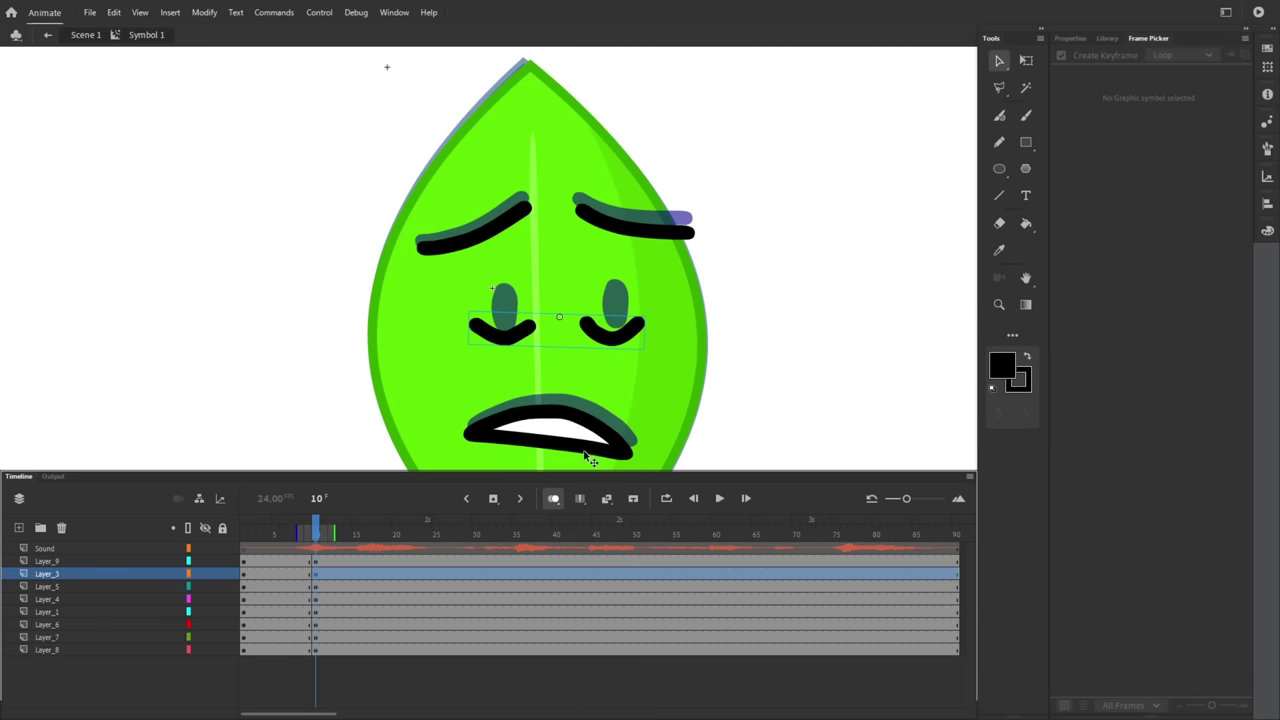
- Turn off onion skinning, insert keyframes on all character layers at frame 16, and skew the tops of both legs slightly right
click(554, 498)
key(ctrl+2)
drag(362, 561, 362, 650)
key(F6)
click(1021, 58)
scroll(573, 433, up, 1)
drag(612, 436, 497, 408)
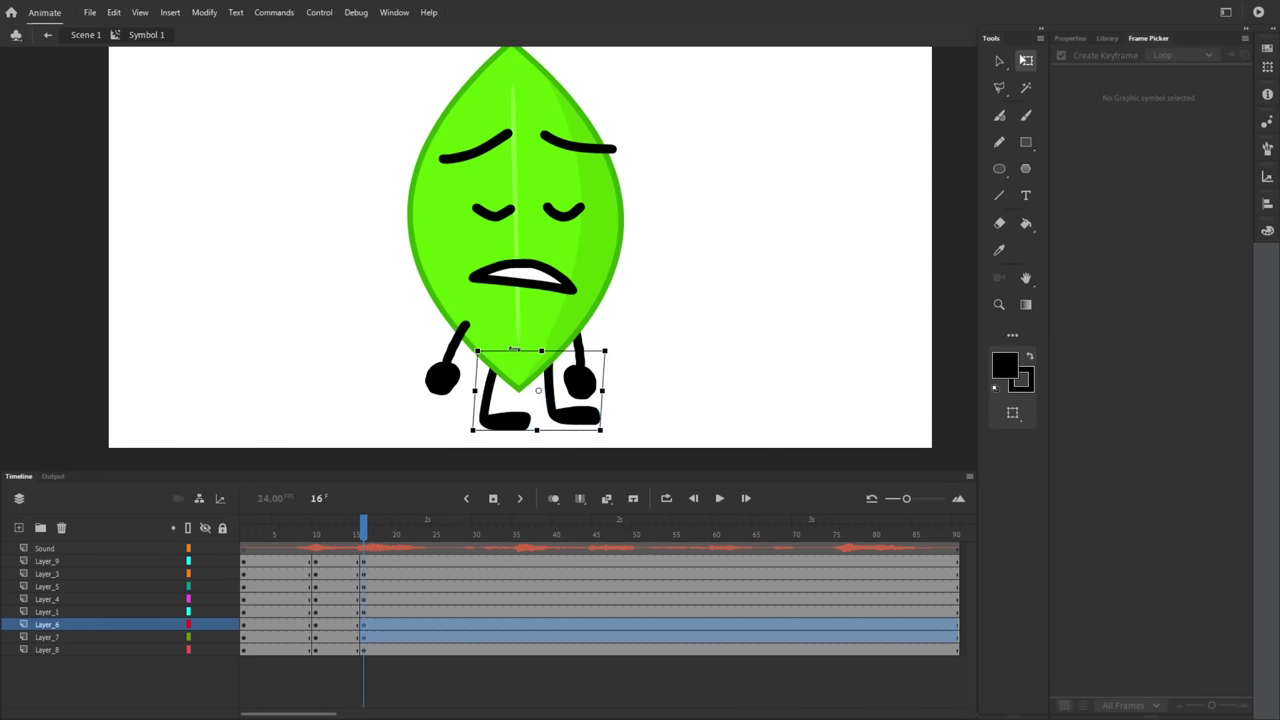
- On frame 16, rotate the body, face and arms slightly counterclockwise and nudge the facial features up
drag(344, 94, 655, 330)
drag(631, 416, 652, 399)
drag(643, 411, 629, 424)
drag(344, 104, 610, 298)
drag(363, 530, 364, 535)
scroll(516, 104, up, 1)
click(460, 318)
drag(487, 308, 480, 278)
- Duplicate the eyes symbol on frame 16 and redraw both closed eyes as upward arches in the copy
click(494, 256)
right_click(478, 275)
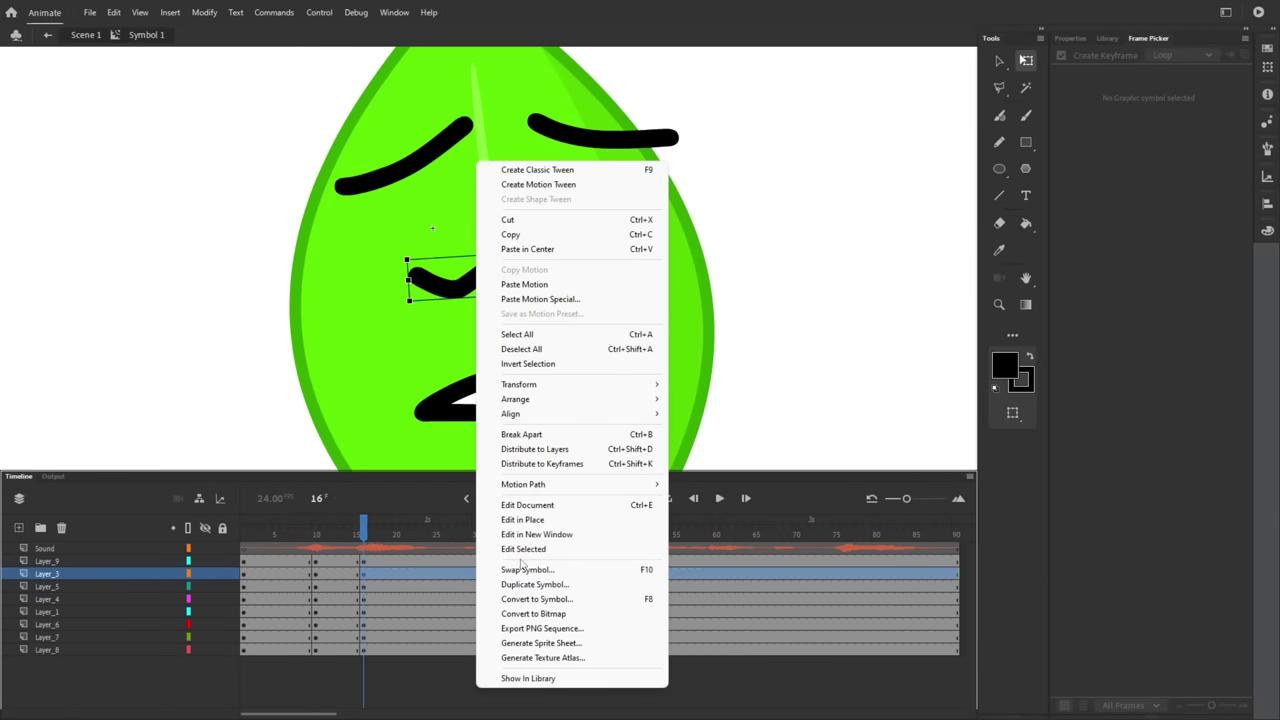
click(543, 587)
click(757, 287)
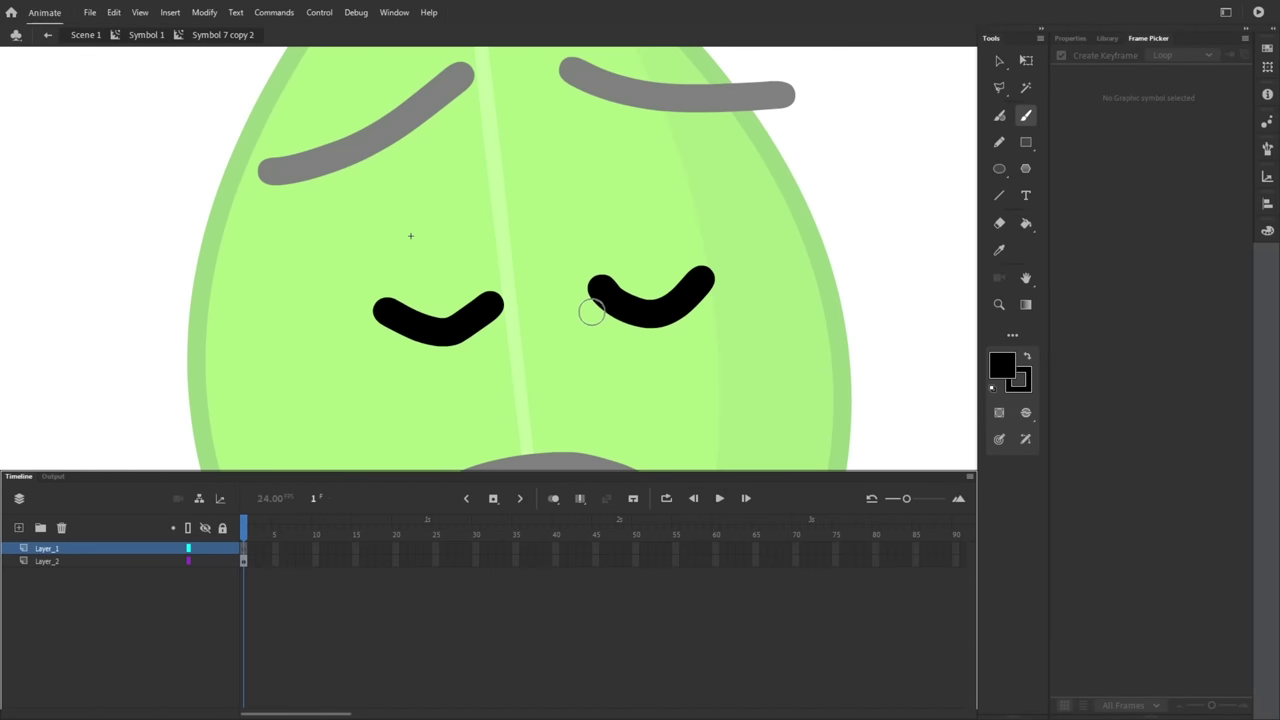
drag(583, 309, 700, 280)
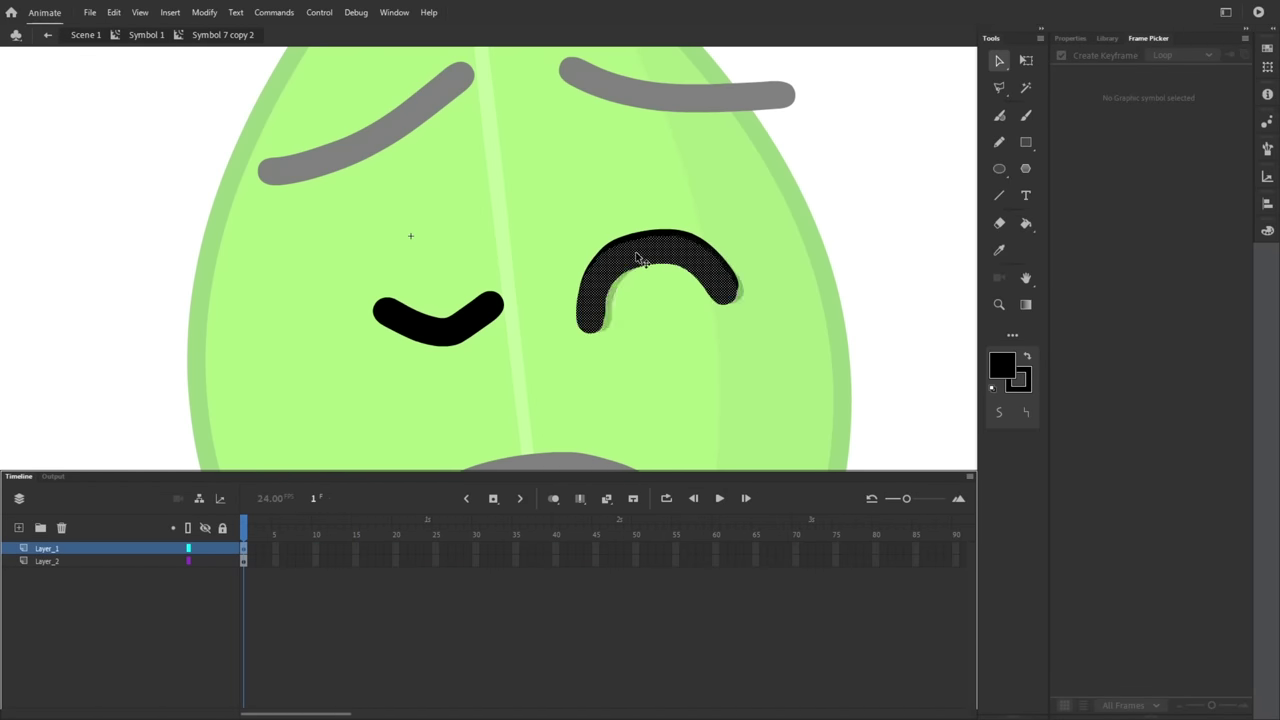
drag(371, 309, 480, 306)
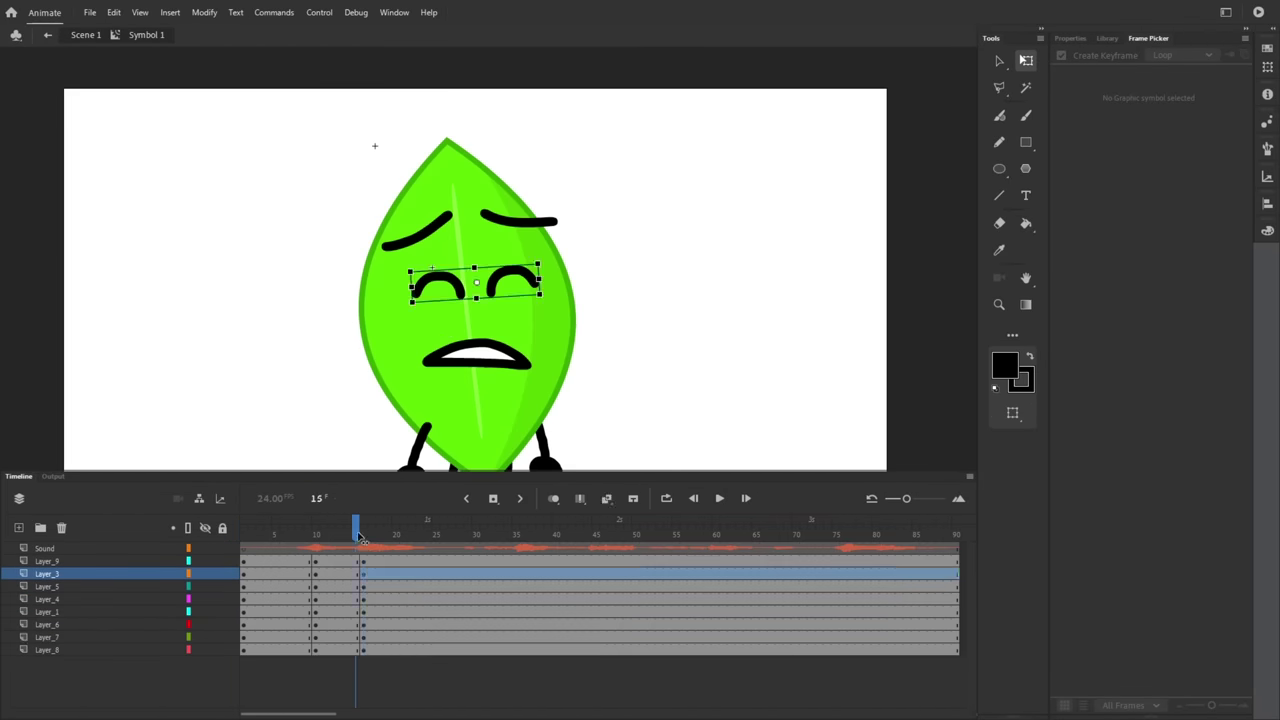
- Raise both arms outward, and on new frame 29 keyframes lean the body, face and arms slightly clockwise
click(362, 397)
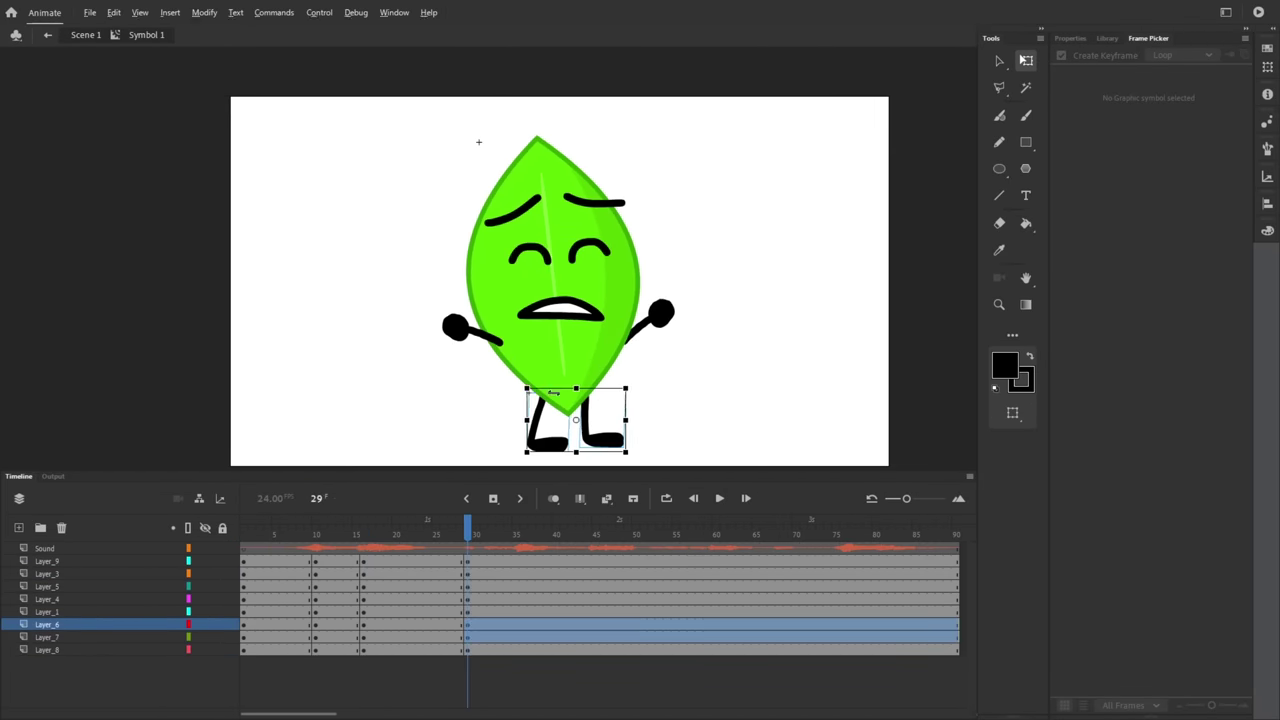
click(469, 416)
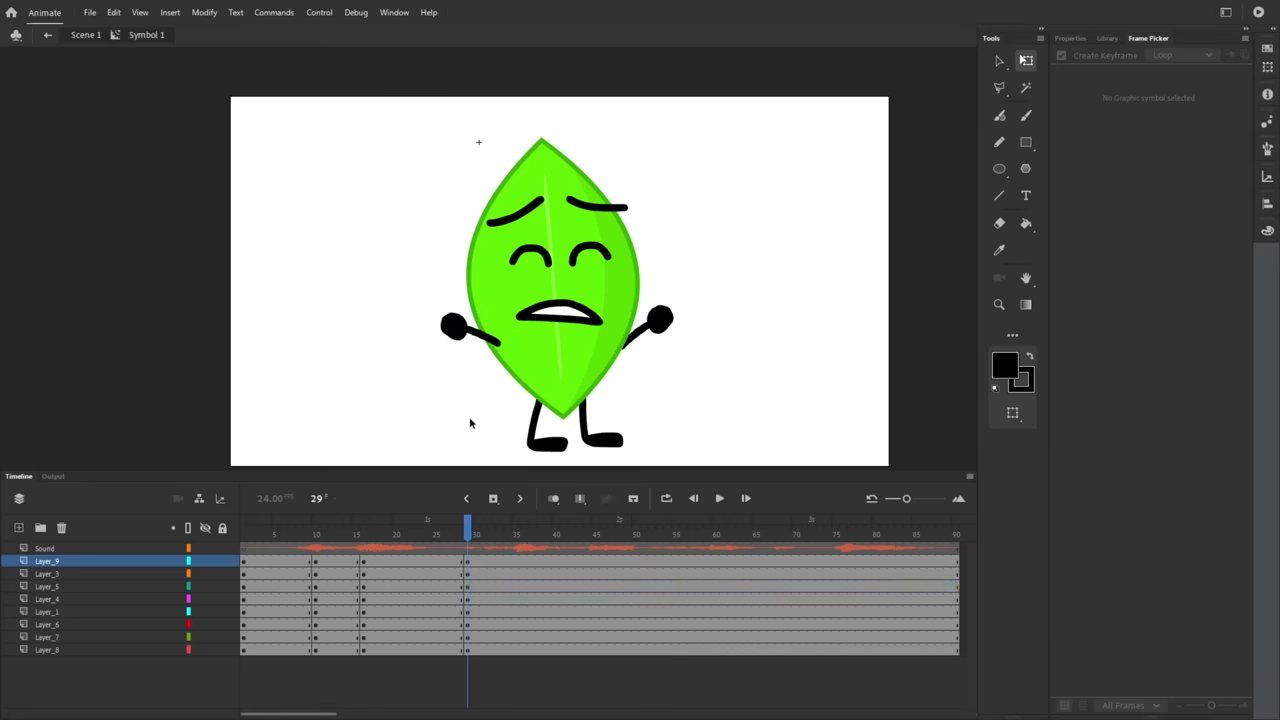
click(589, 250)
- Insert keyframes on all character layers at frame 35, lower the left arm and extend the right arm out to the side
right_click(470, 561)
drag(430, 124, 682, 385)
drag(683, 441, 688, 436)
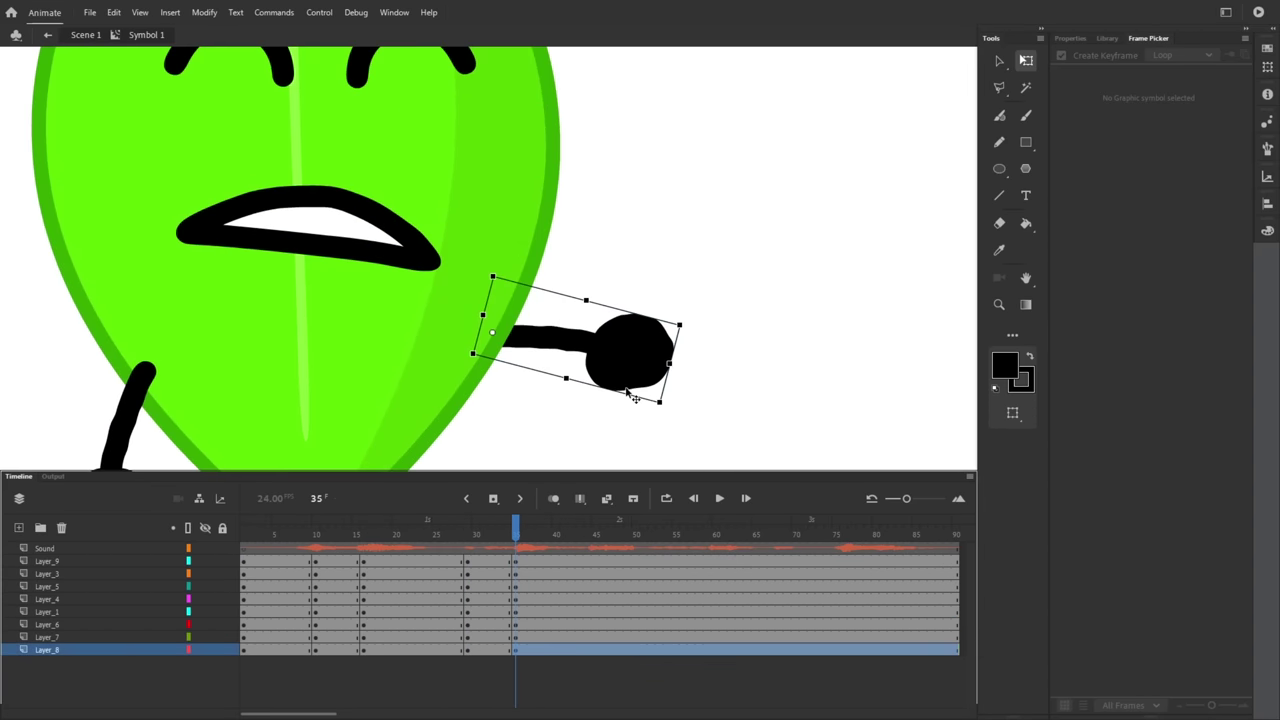
- Duplicate the extended arm's symbol and, tracing its outline on a new layer, redraw it as a bent arm with a flat palm
right_click(623, 347)
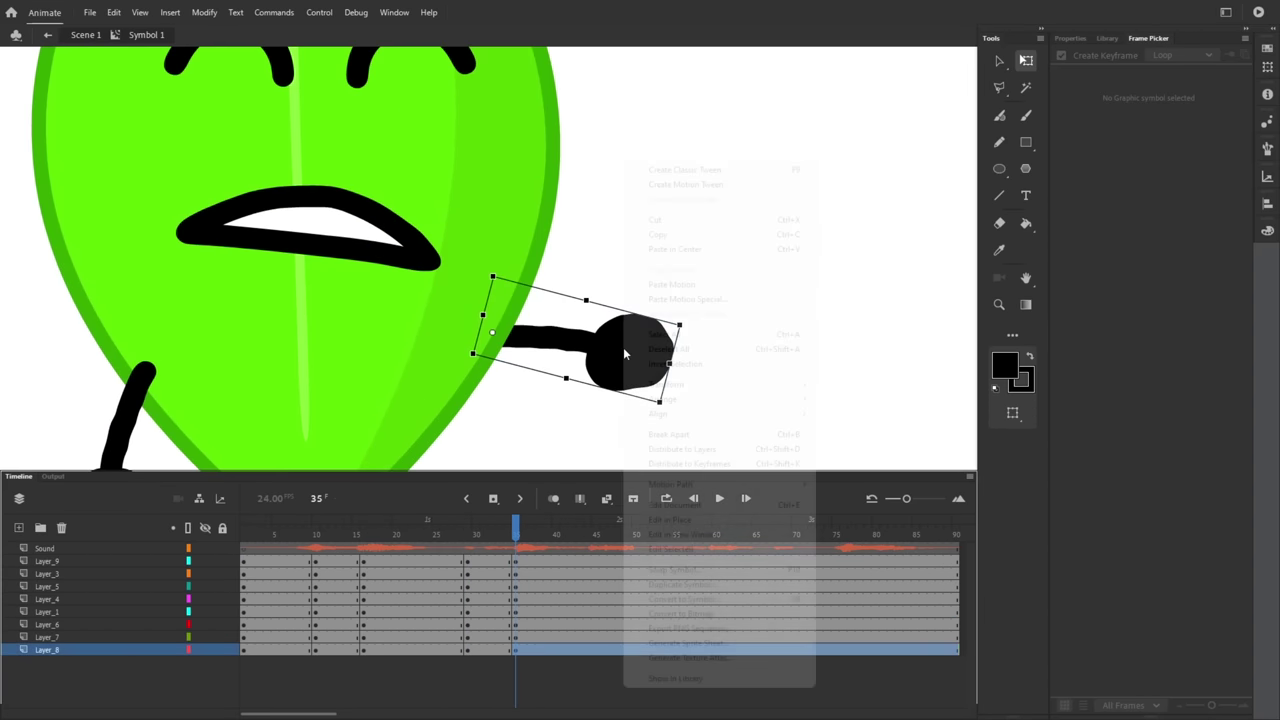
click(700, 585)
click(758, 288)
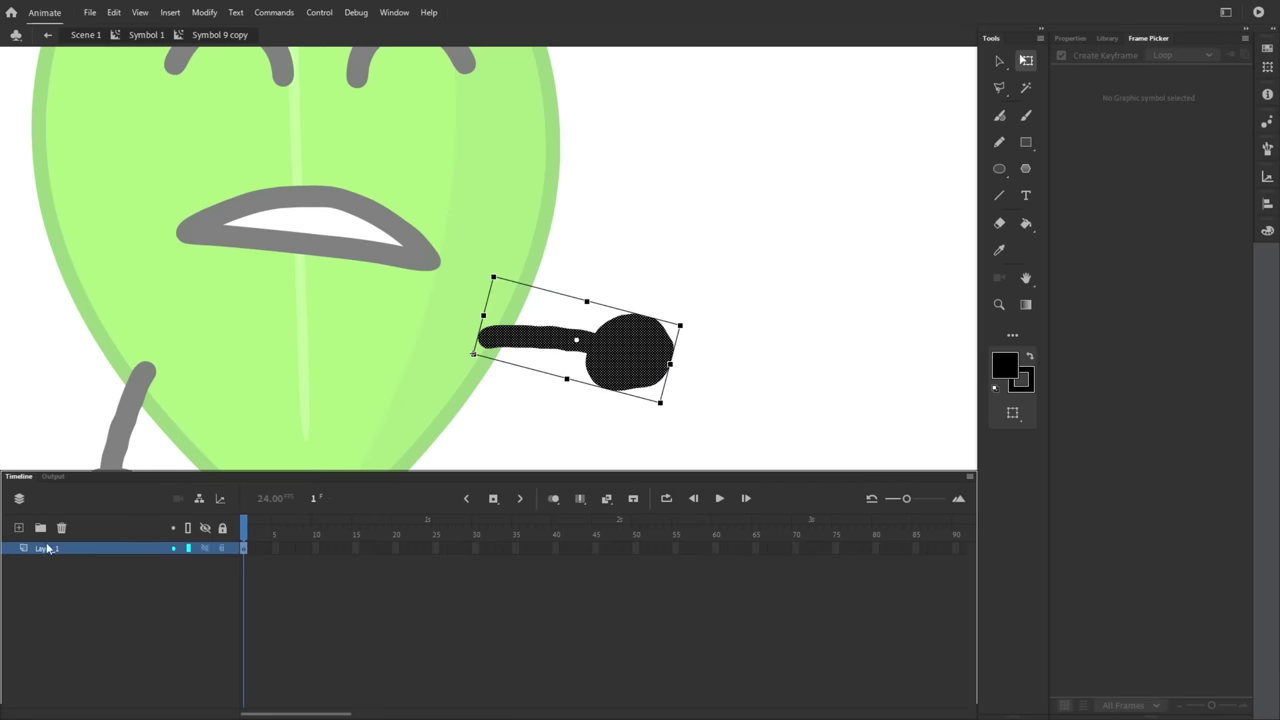
key(b)
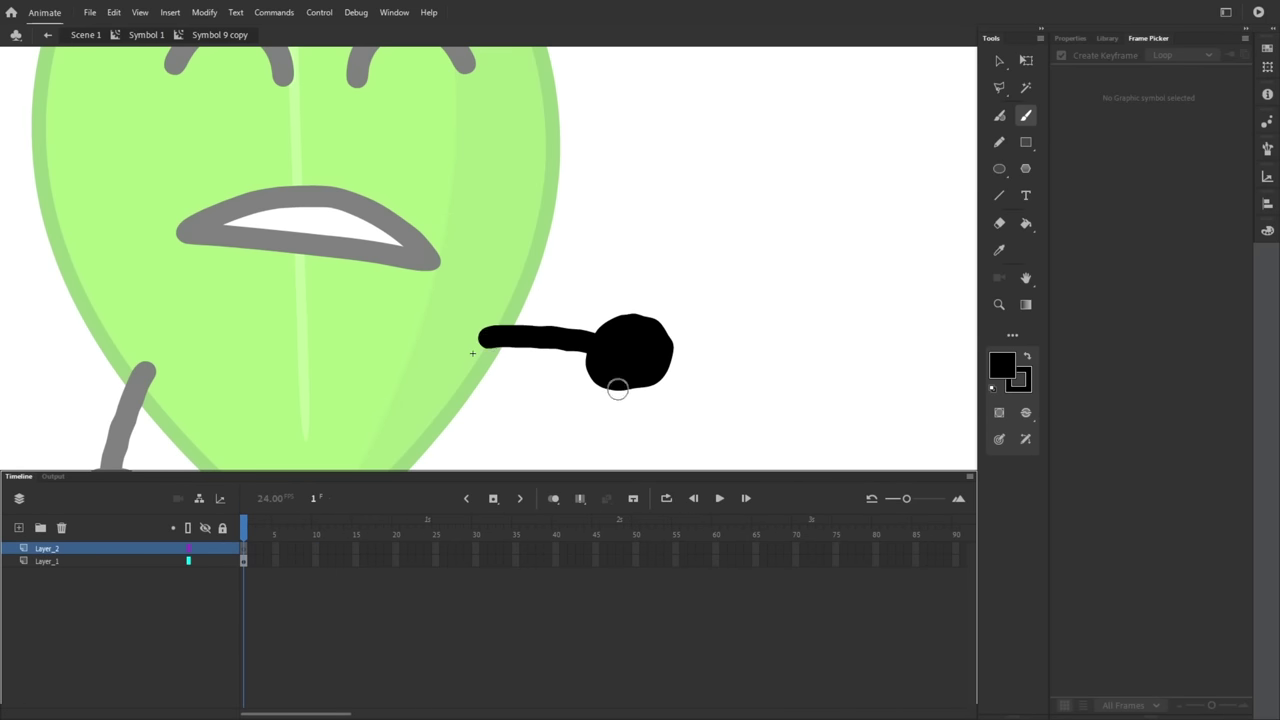
click(189, 562)
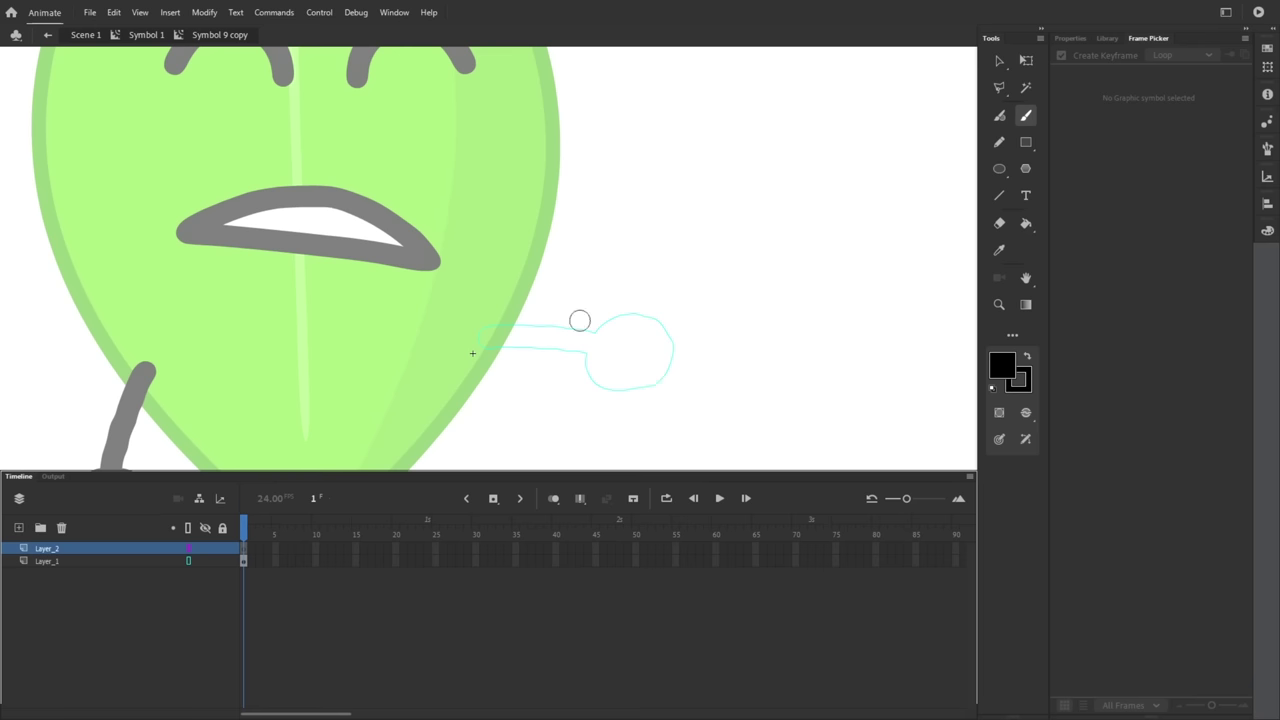
mouse_move(489, 337)
mouse_down()
mouse_move(575, 412)
mouse_move(607, 402)
mouse_move(638, 336)
mouse_move(668, 366)
mouse_up()
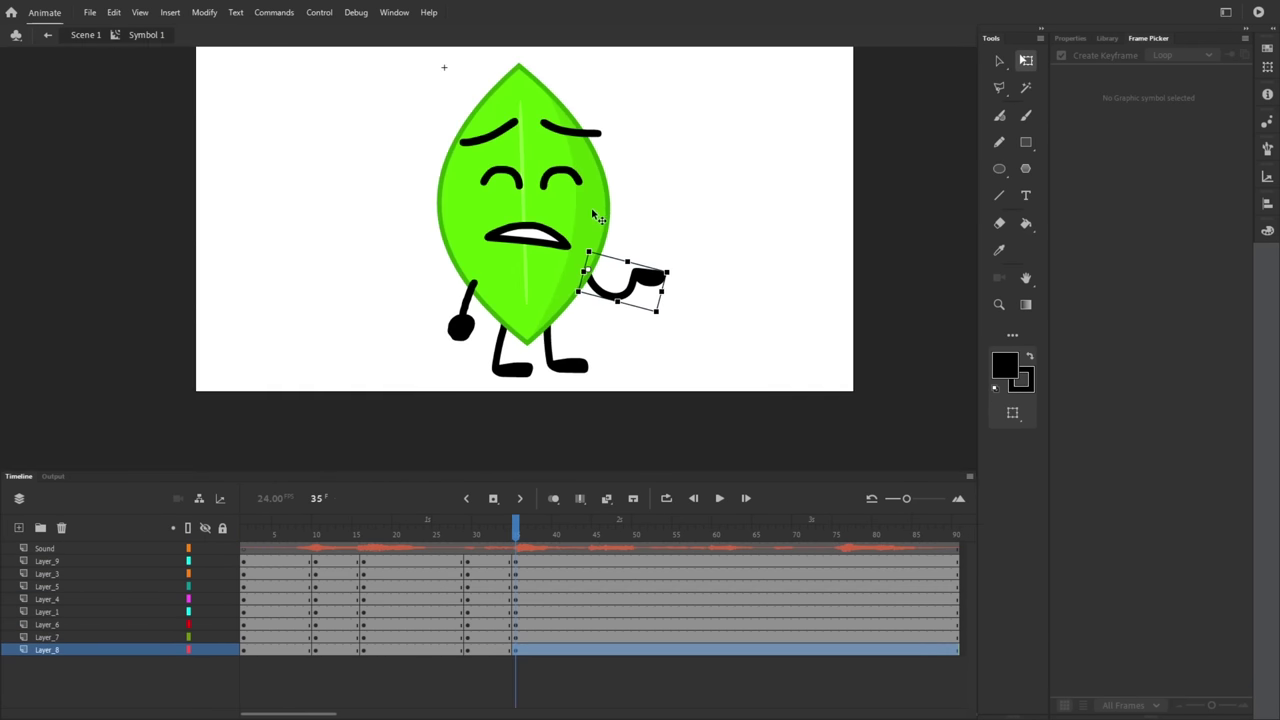
- On frame 35, shift the eyebrows and eyes right past the body's edge and place the mouth just inside that edge
scroll(625, 191, up, 3)
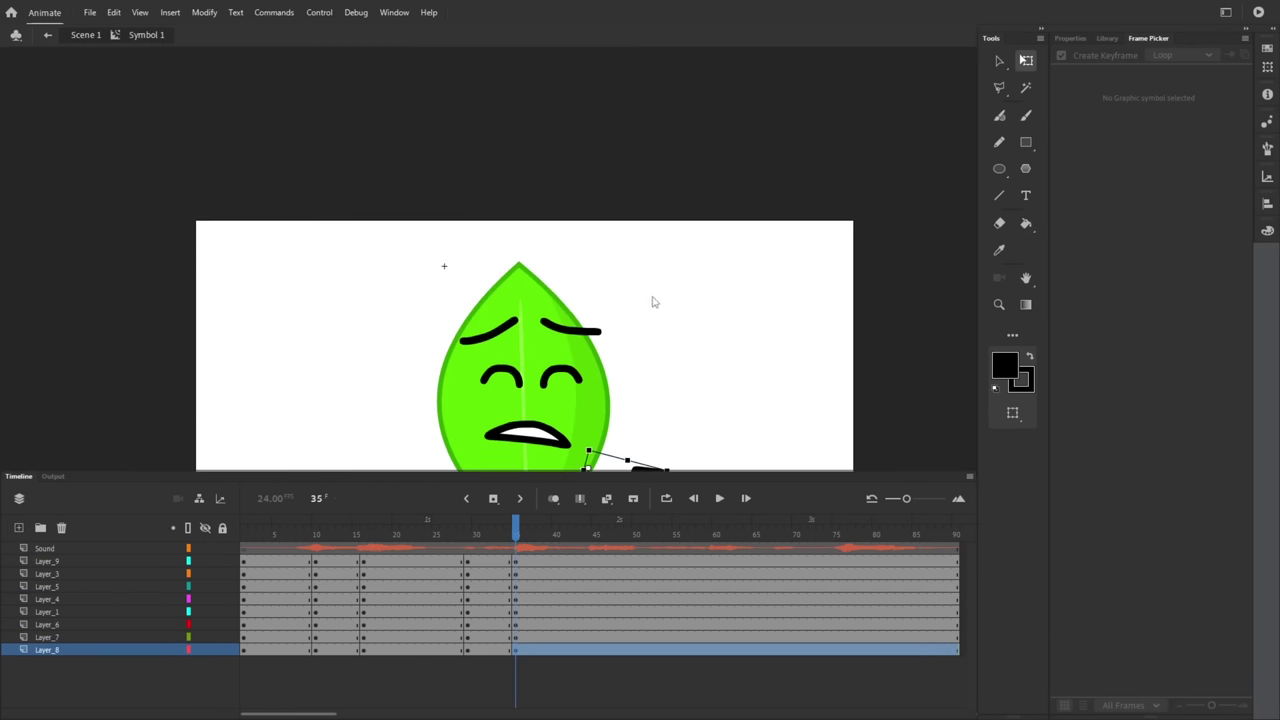
scroll(654, 300, down, 3)
scroll(616, 97, up, 3)
click(523, 254)
click(521, 250)
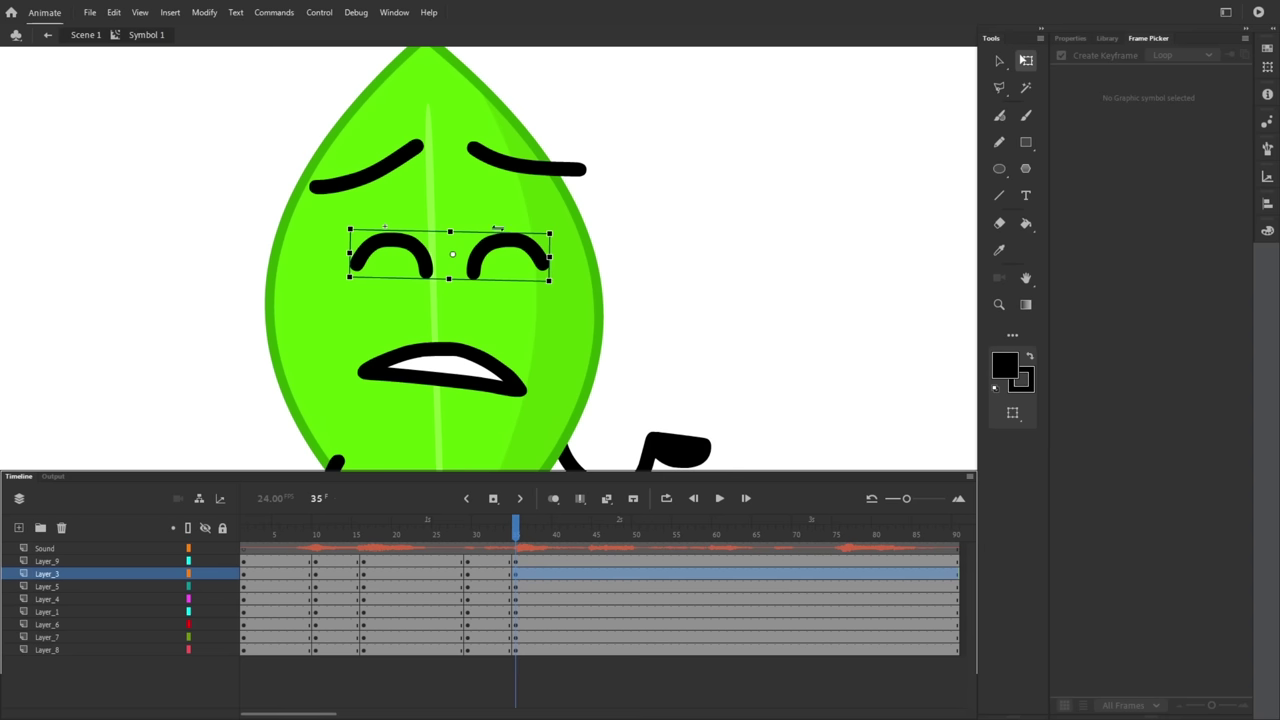
shift+click(465, 364)
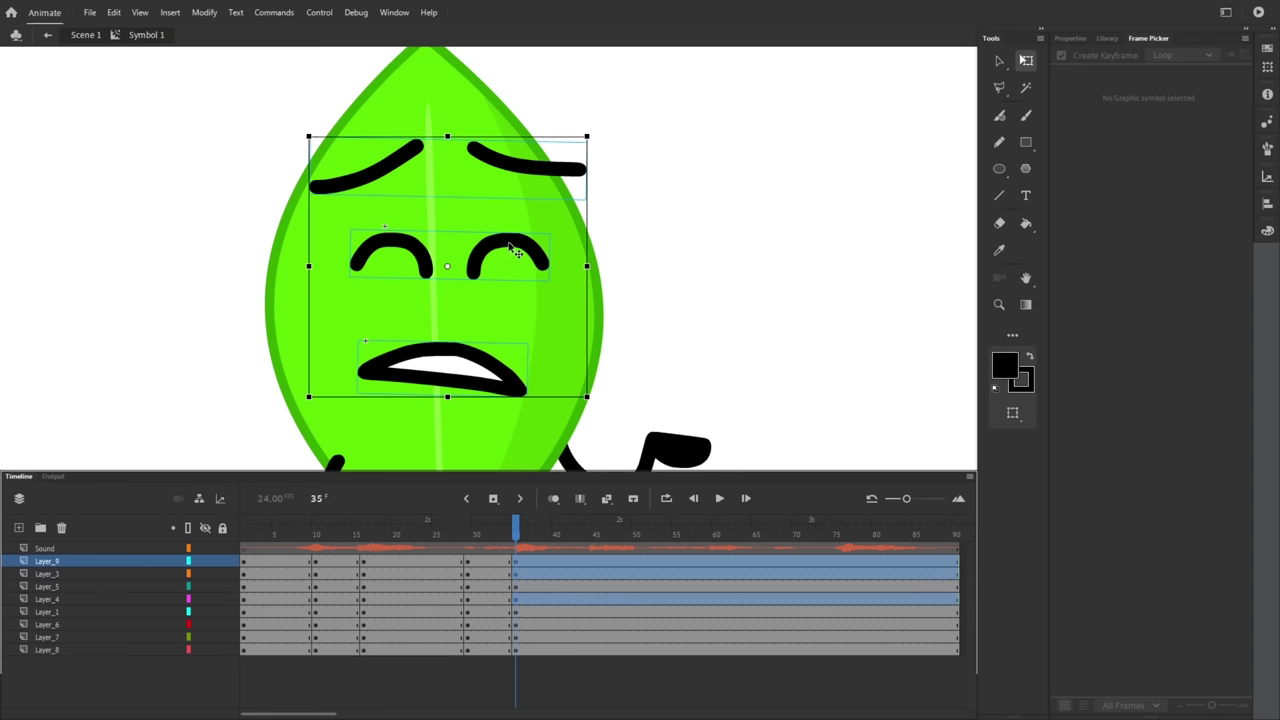
drag(511, 246, 657, 261)
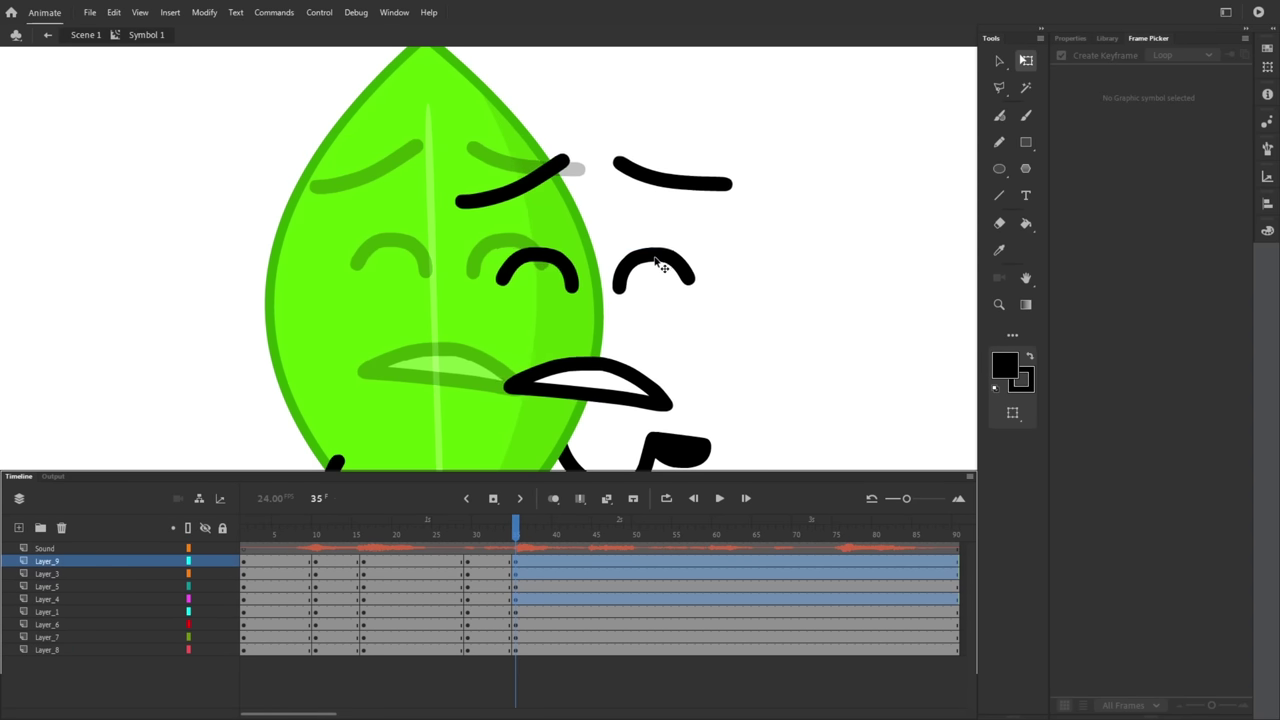
drag(594, 382, 514, 370)
- Swap the arched eyes on frame 35 for the open eyes of Symbol 7
click(643, 272)
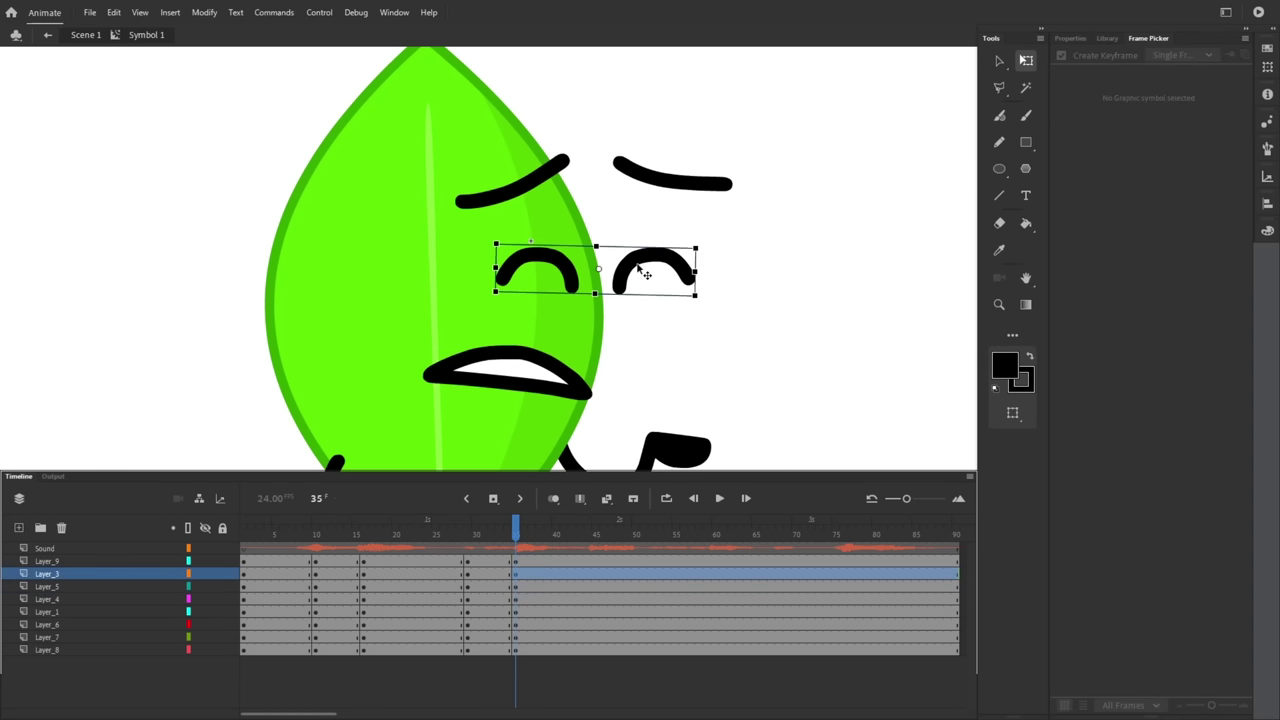
click(1070, 40)
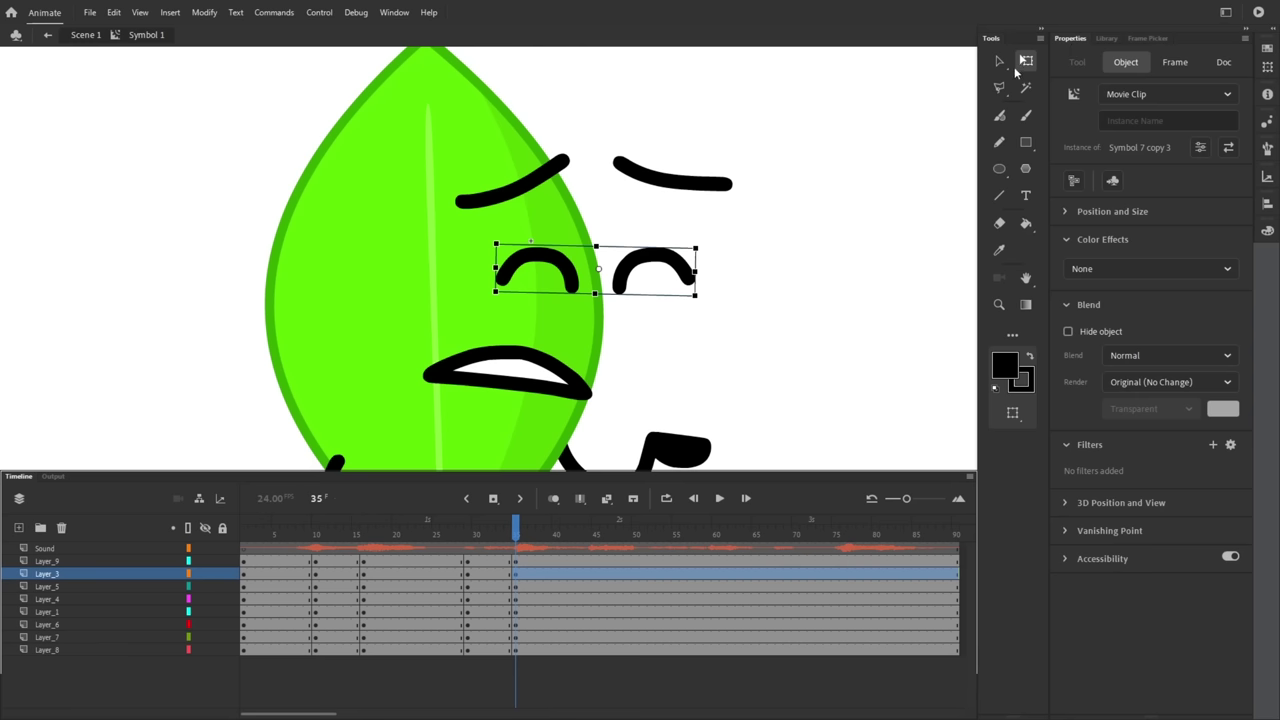
click(1228, 148)
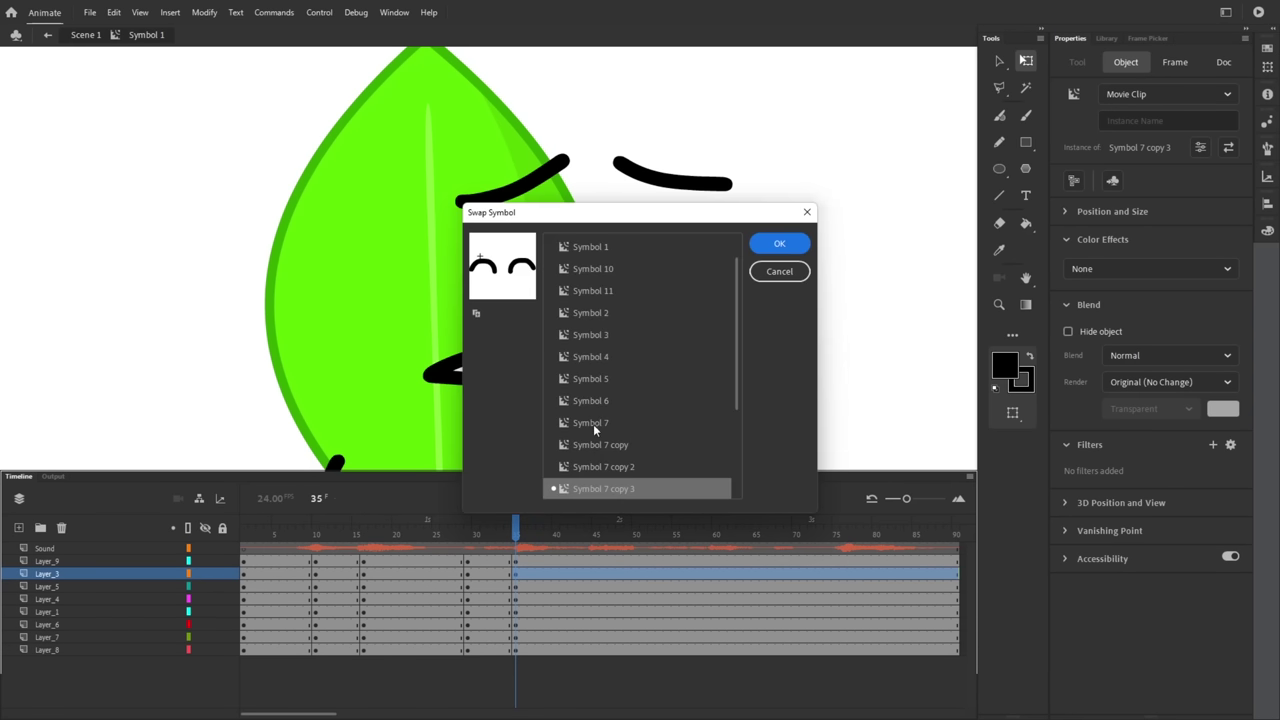
click(593, 426)
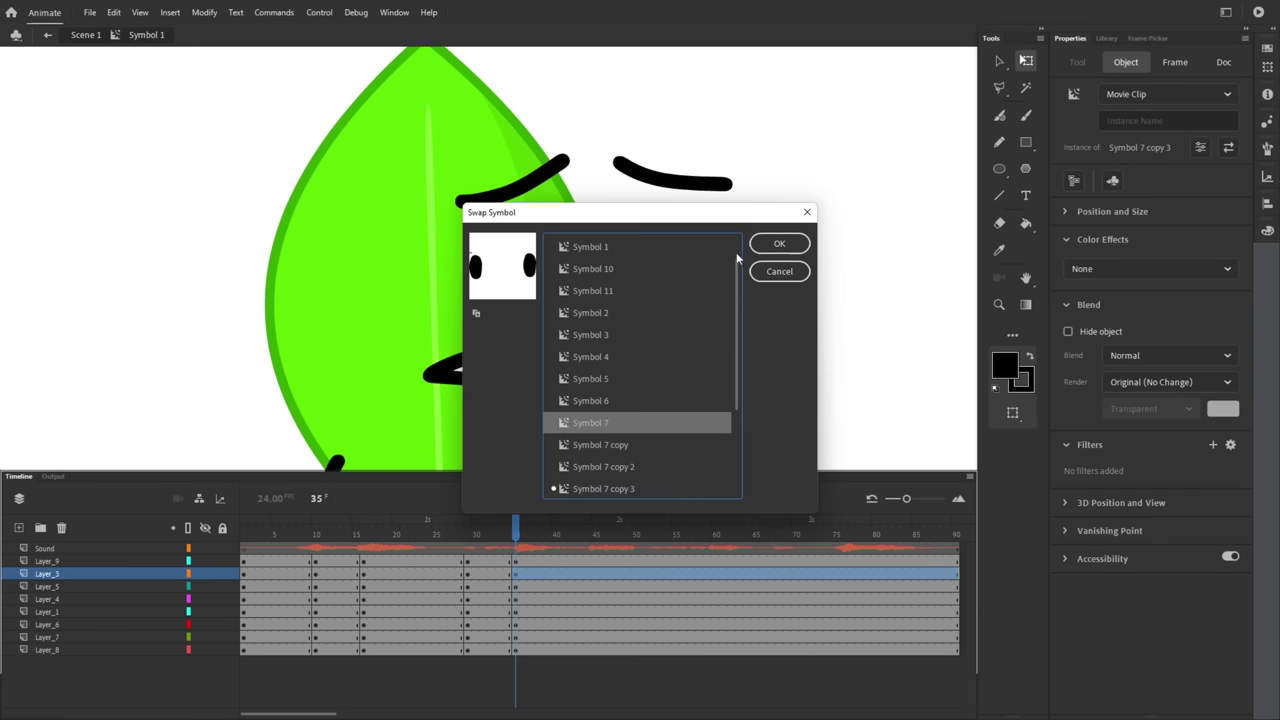
click(772, 244)
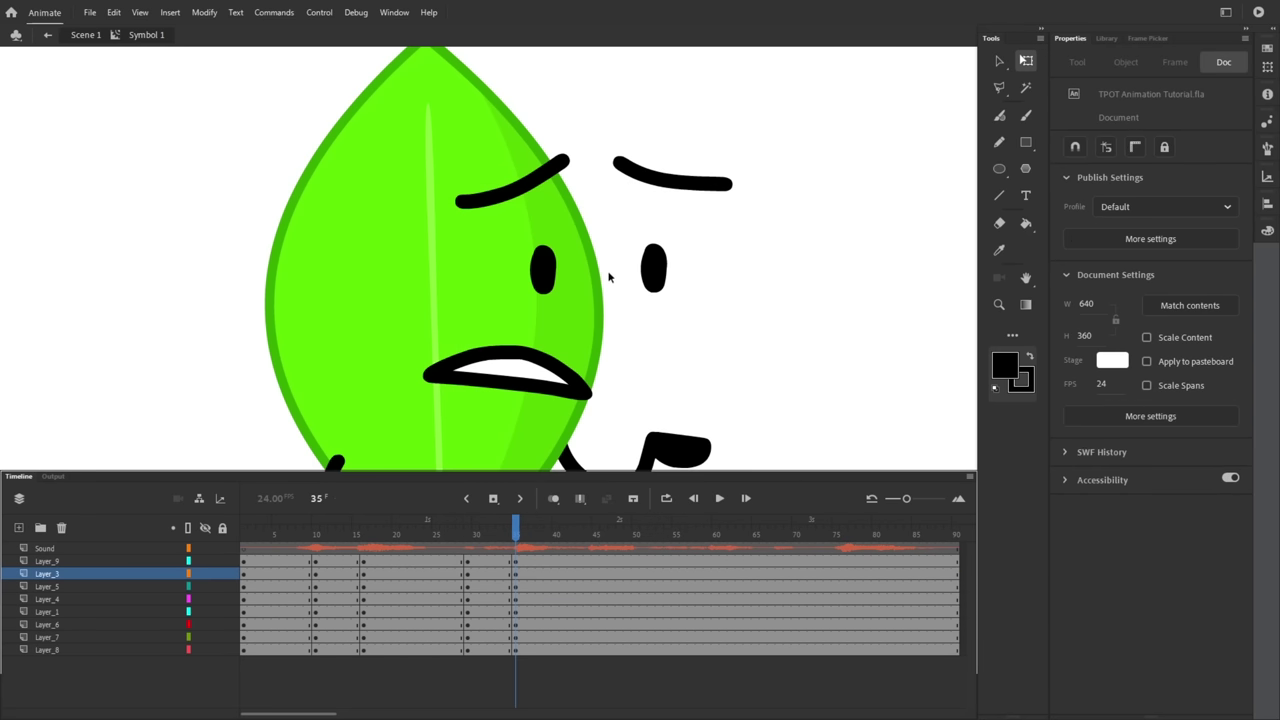
- Duplicate the open eyes symbol on frame 35, delete the right eye inside the copy, and return to Symbol 1
right_click(548, 280)
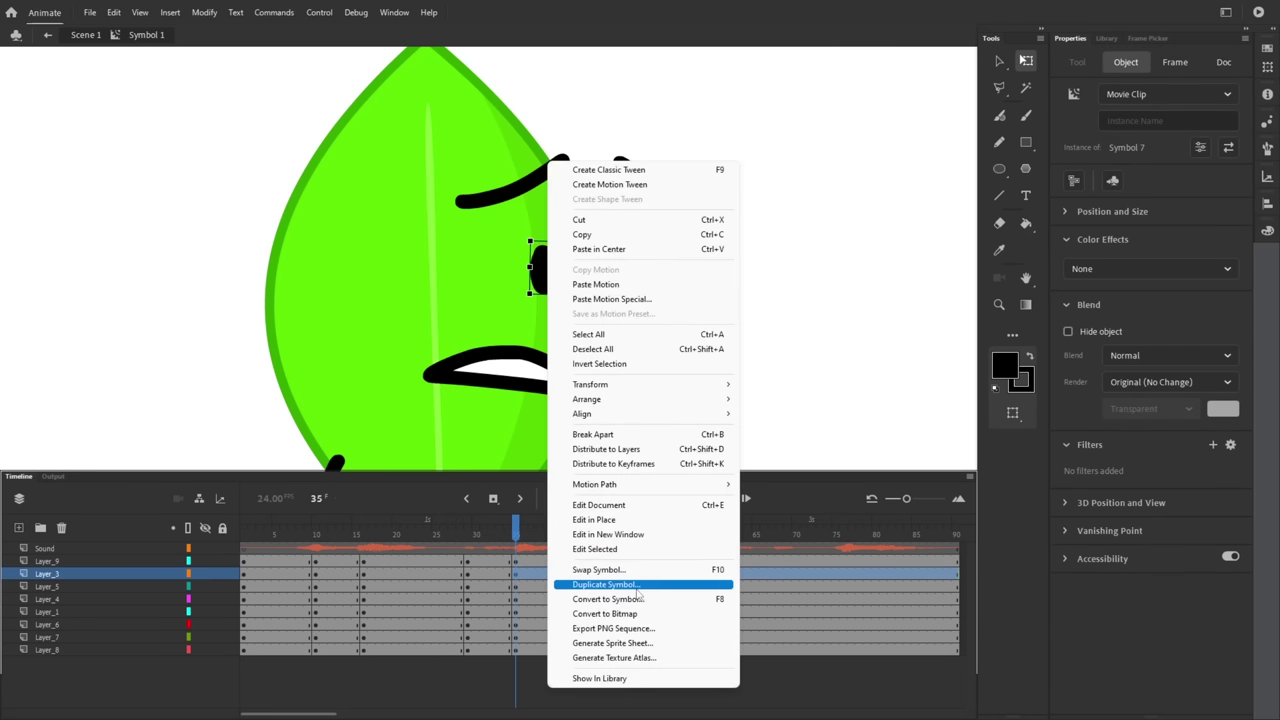
click(632, 585)
key(Return)
double_click(654, 269)
click(692, 262)
click(654, 270)
key(Delete)
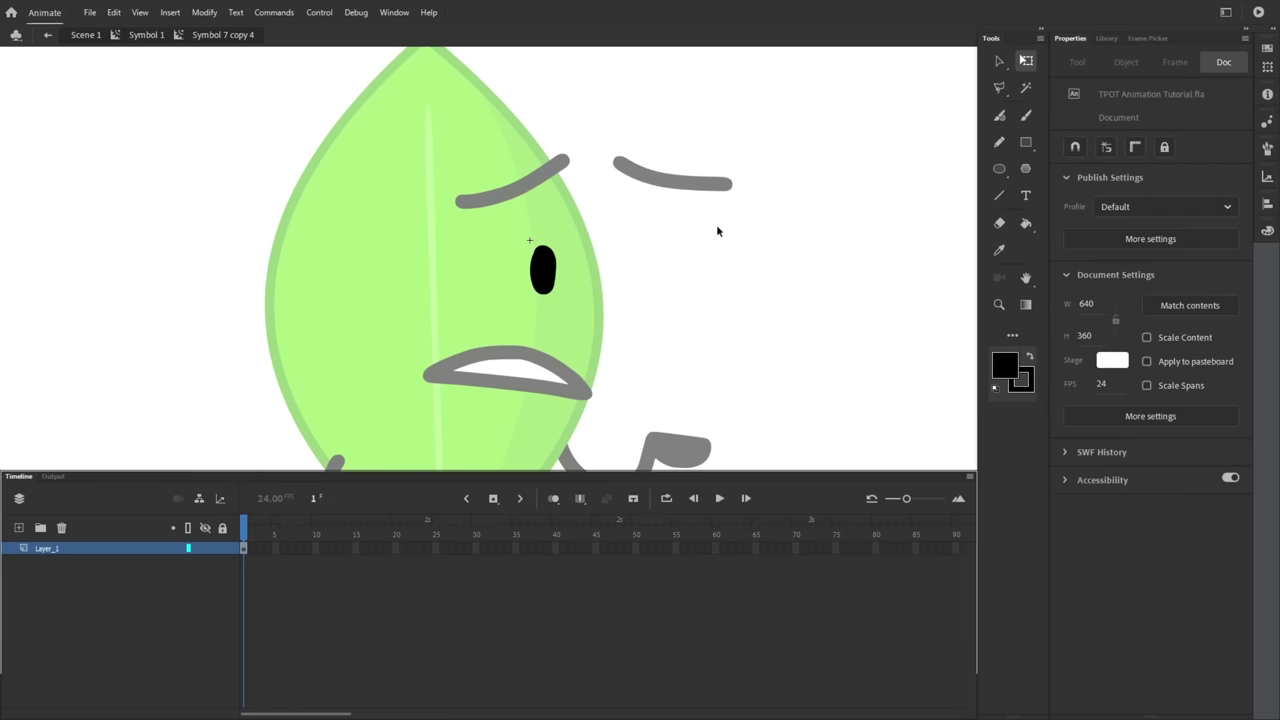
double_click(716, 186)
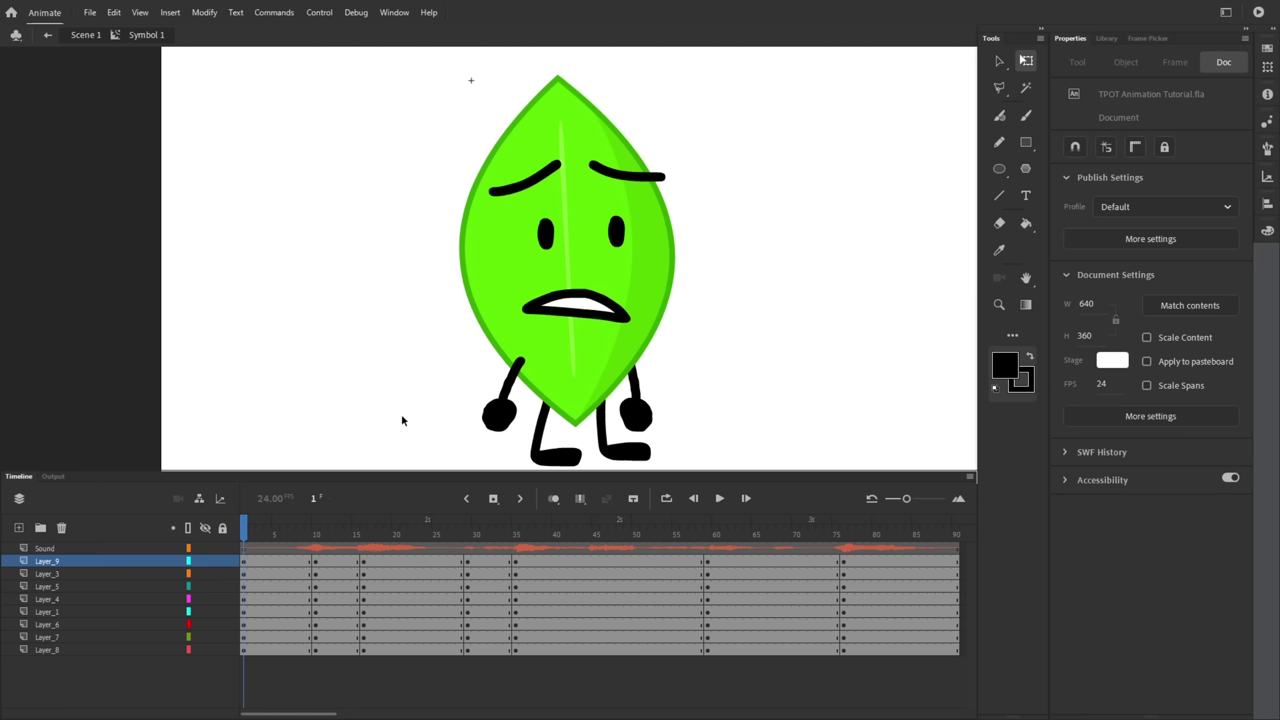
- Insert keyframes on all character layers at frame 6 and create a classic tween from there to frame 10
mouse_move(380, 532)
mouse_down()
mouse_move(393, 533)
mouse_move(351, 541)
mouse_move(373, 536)
mouse_up()
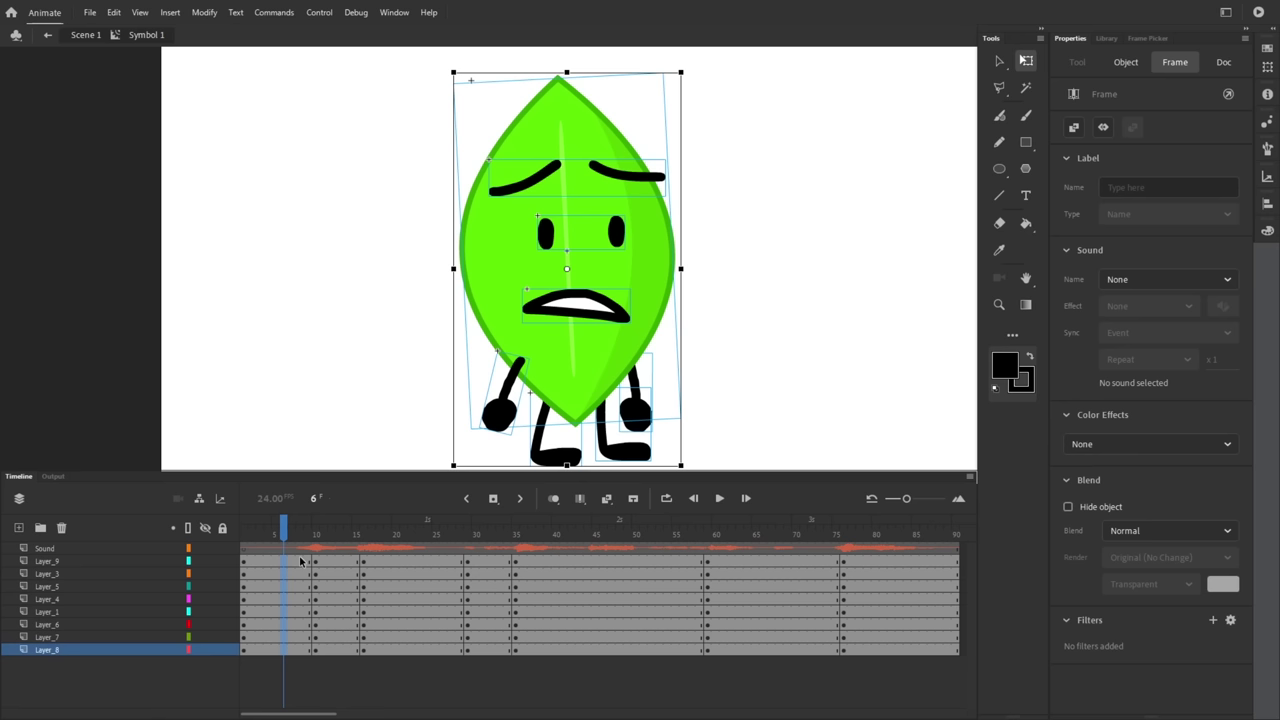
right_click(286, 566)
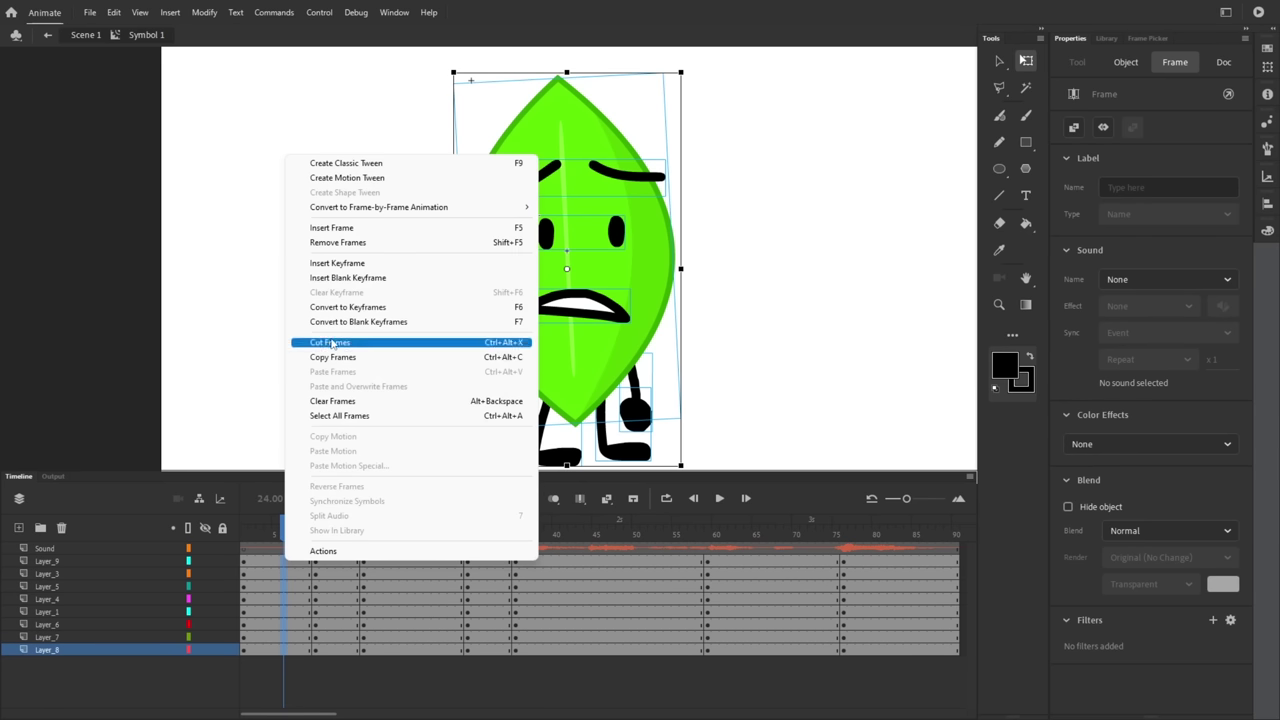
click(345, 264)
right_click(300, 618)
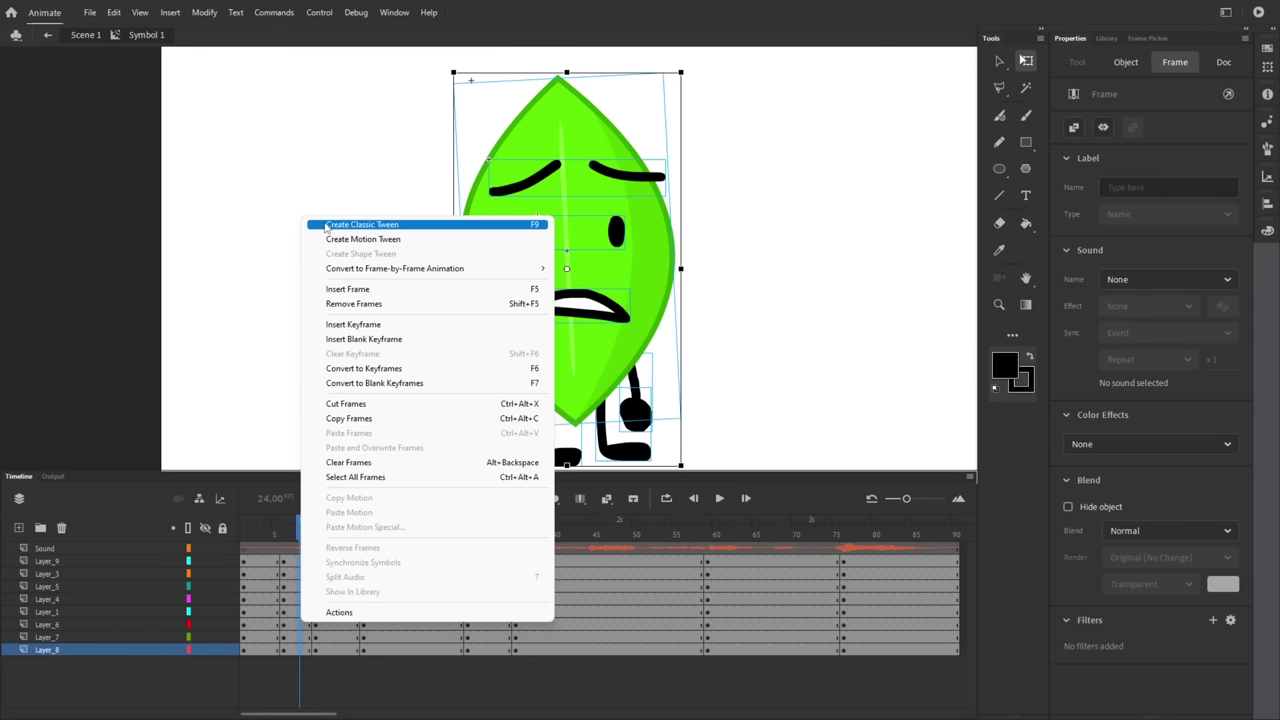
click(387, 227)
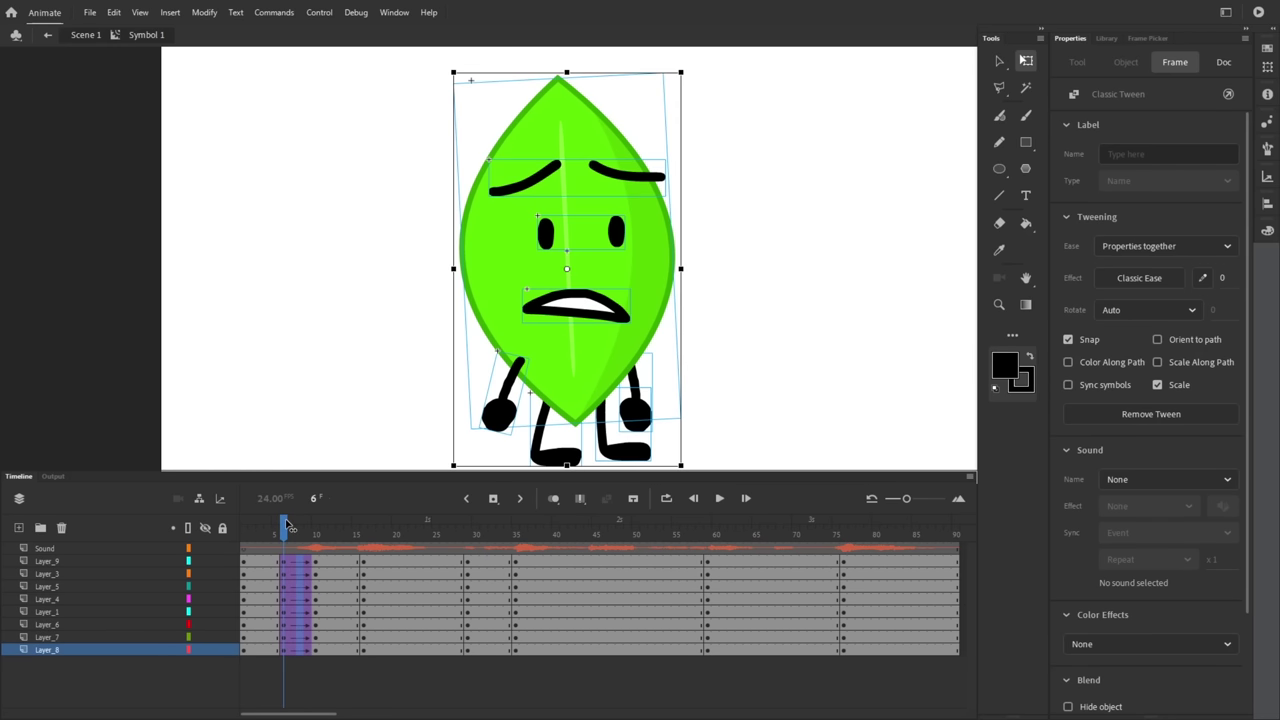
- Apply a Quad Ease-In to the classic tween between frames 6 and 10 on all character layers
click(300, 527)
mouse_move(300, 527)
mouse_down()
mouse_move(316, 526)
mouse_move(284, 534)
mouse_move(300, 540)
mouse_up()
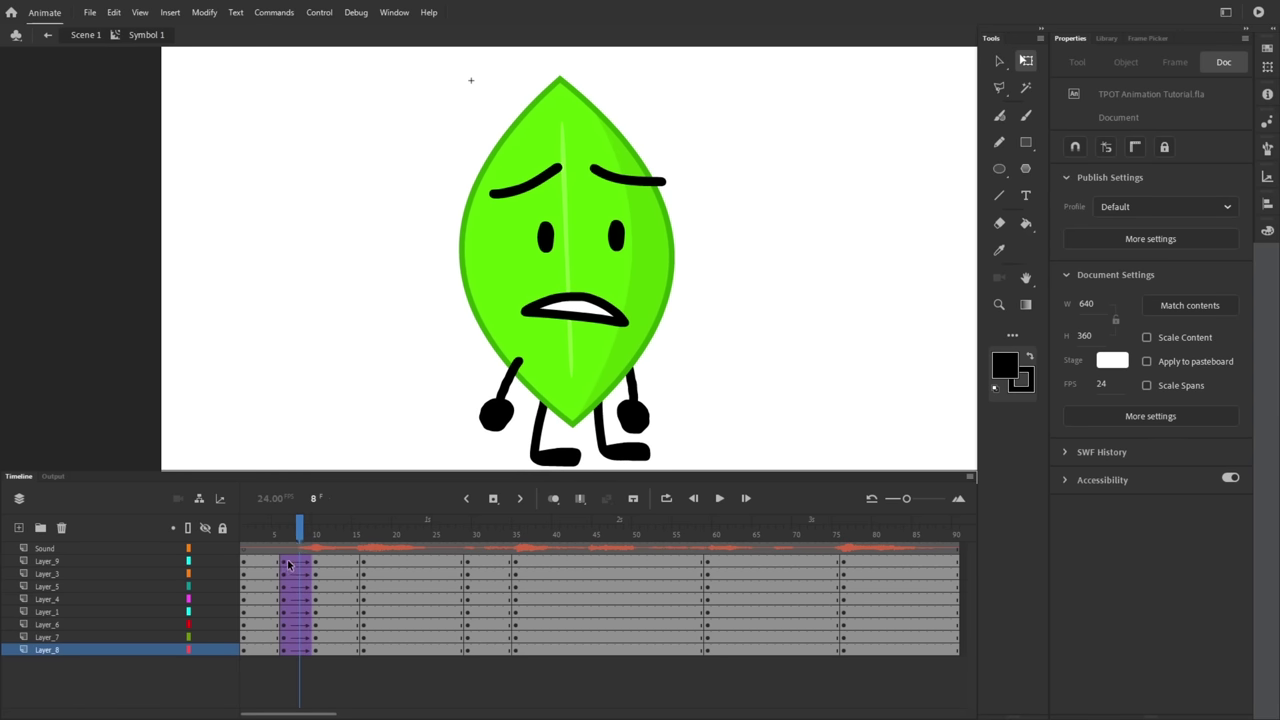
click(290, 564)
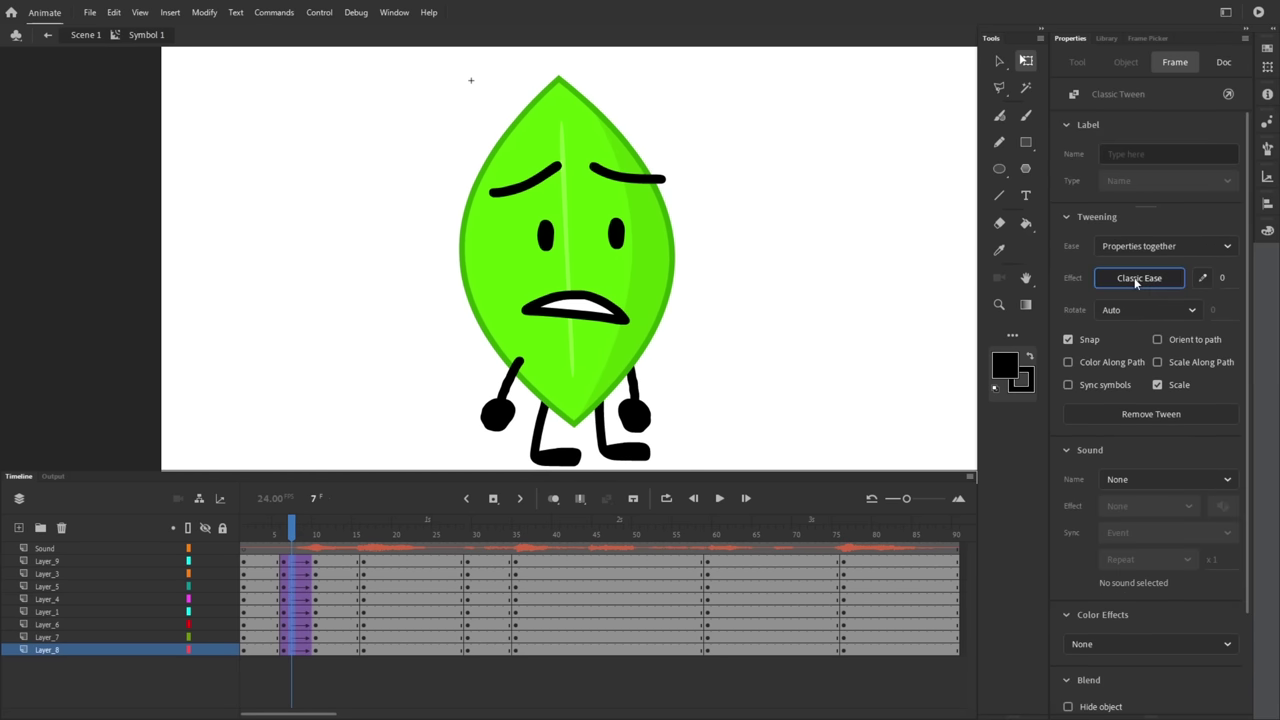
click(1137, 279)
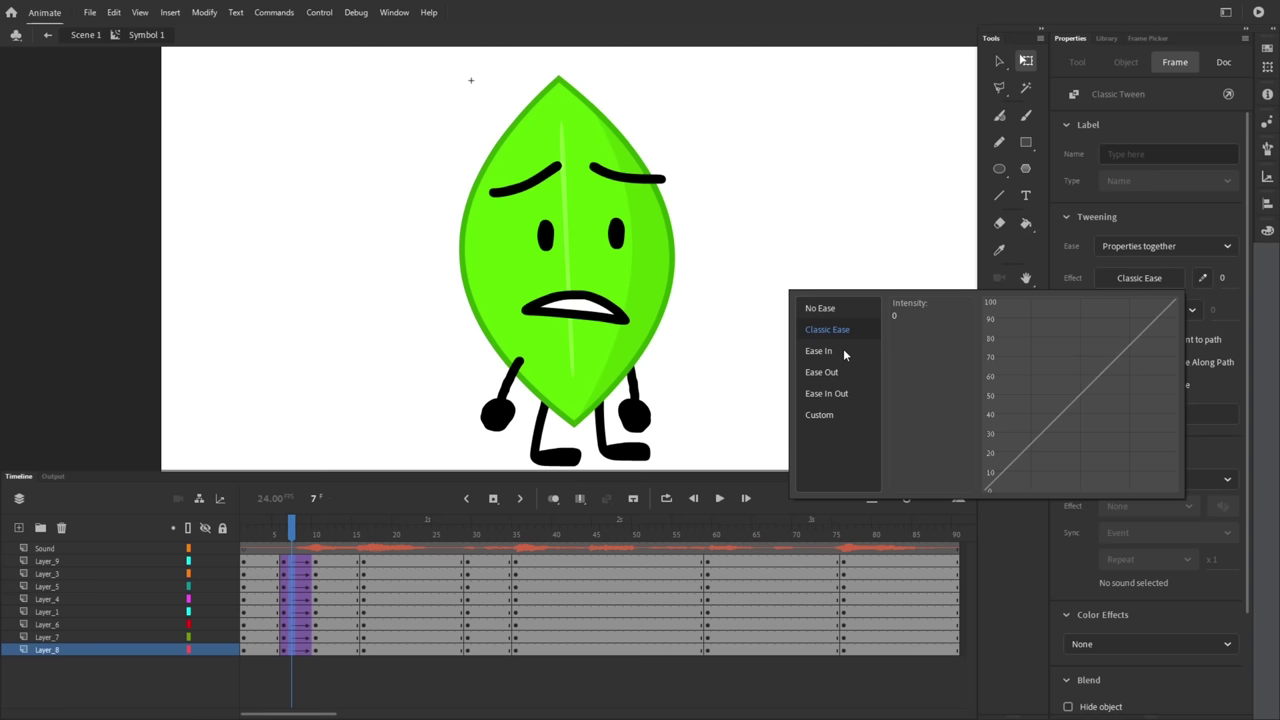
click(843, 349)
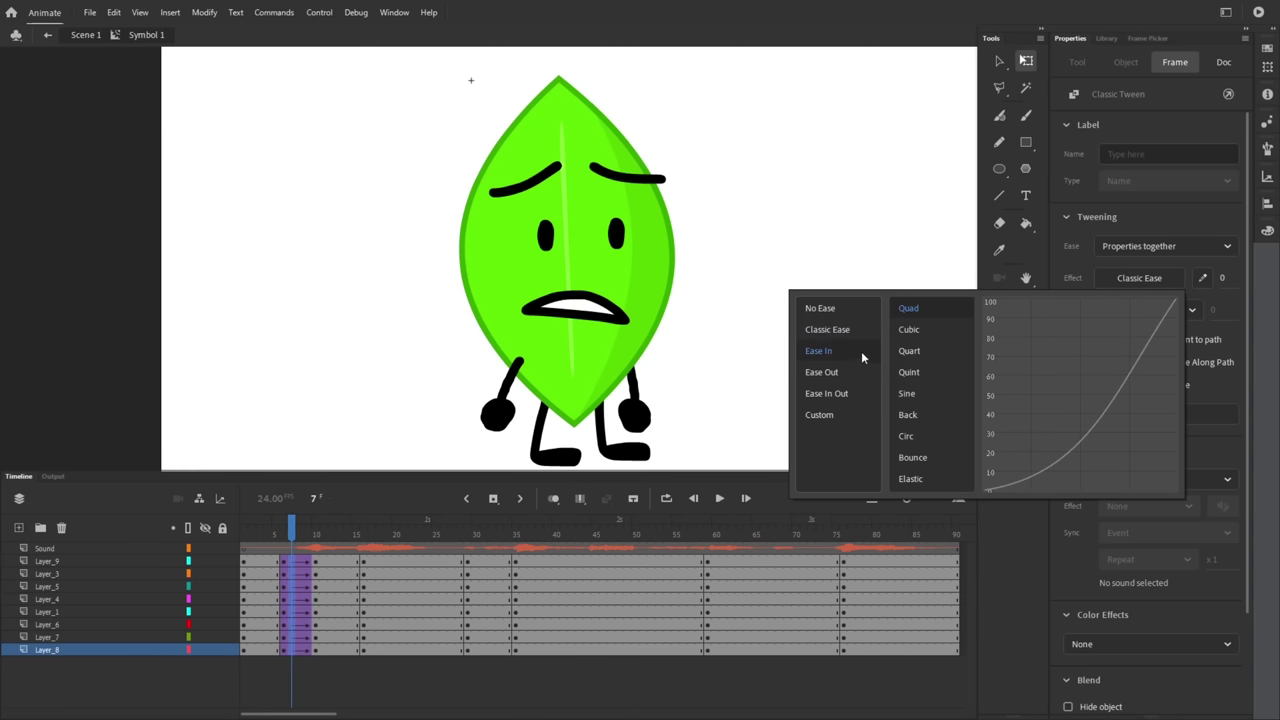
double_click(918, 312)
- Create a classic tween from frame 10 to frame 16 on all character layers with a Cubic Ease-In
drag(290, 532, 331, 649)
right_click(330, 586)
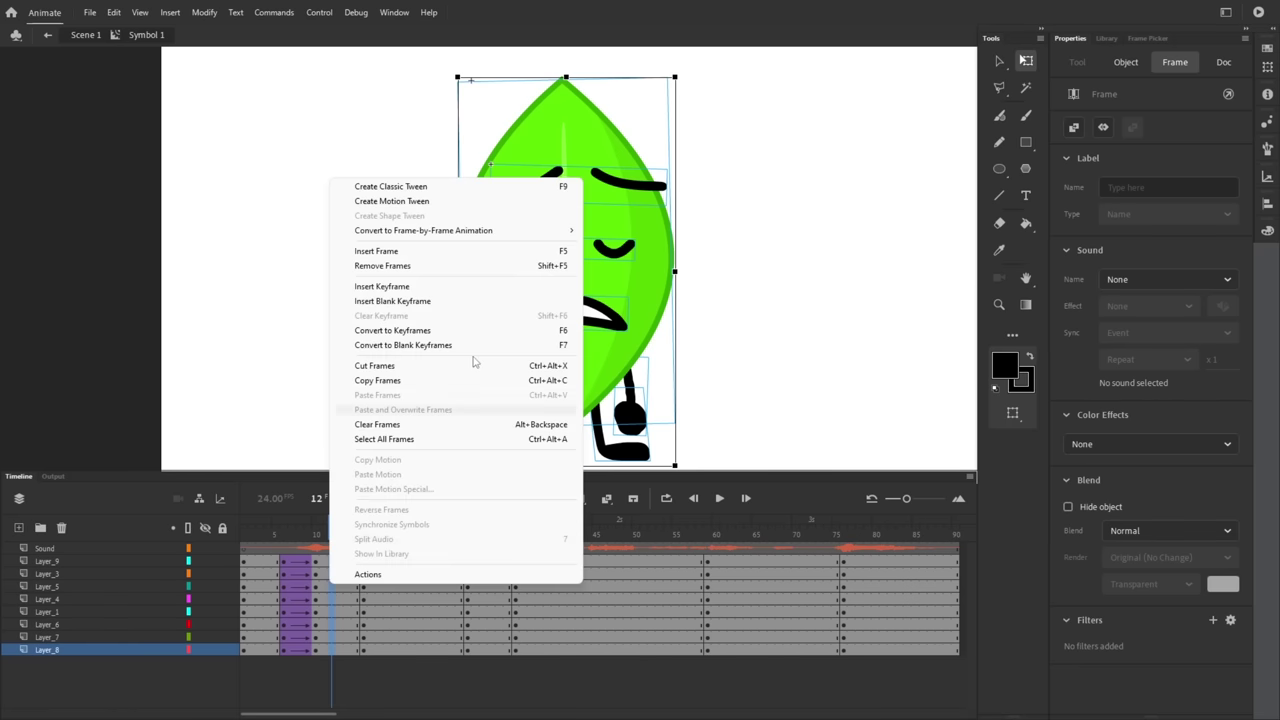
click(389, 188)
click(1145, 278)
mouse_move(873, 340)
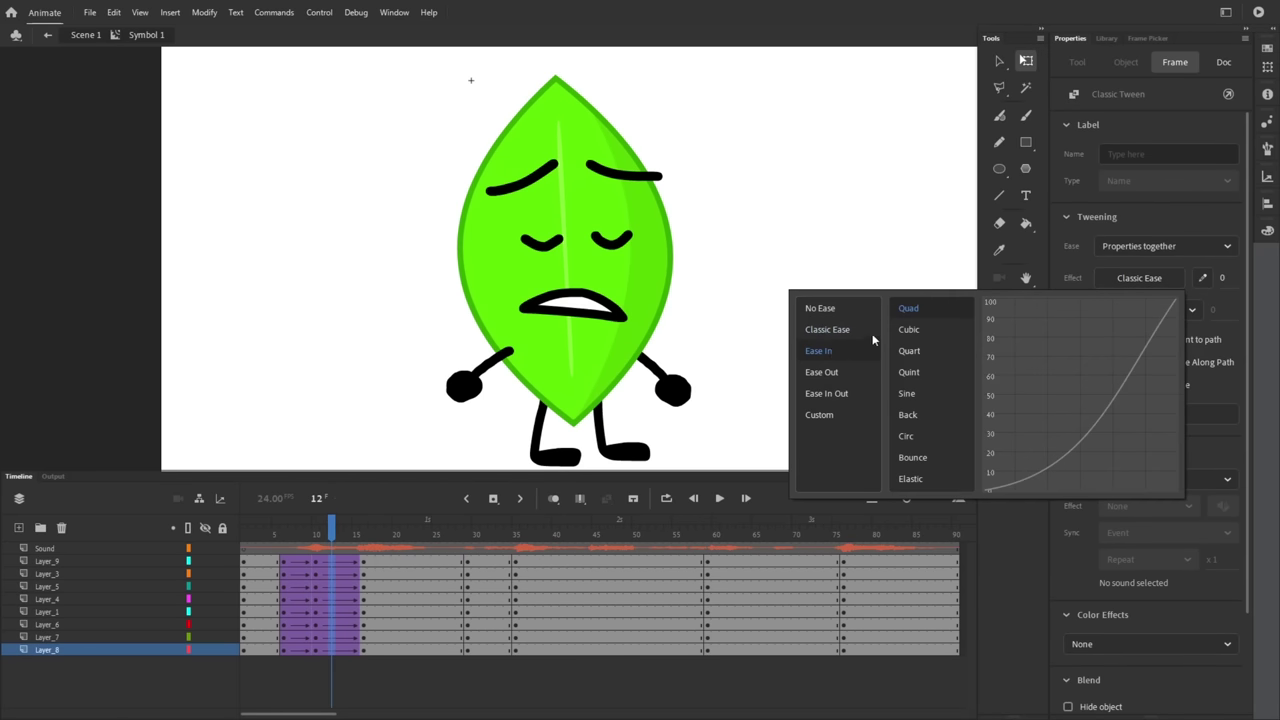
click(935, 331)
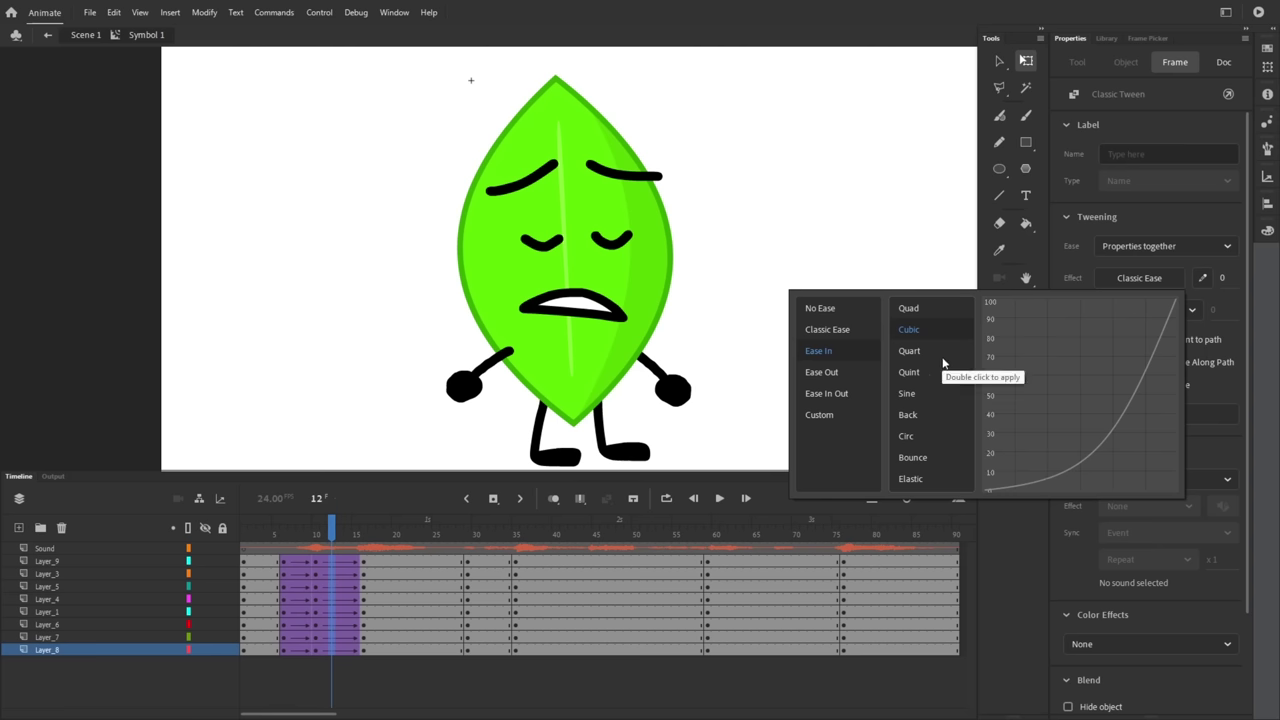
double_click(924, 333)
- Insert keyframes on all character layers at frame 26 and tilt everything except the legs slightly clockwise
drag(412, 568, 445, 568)
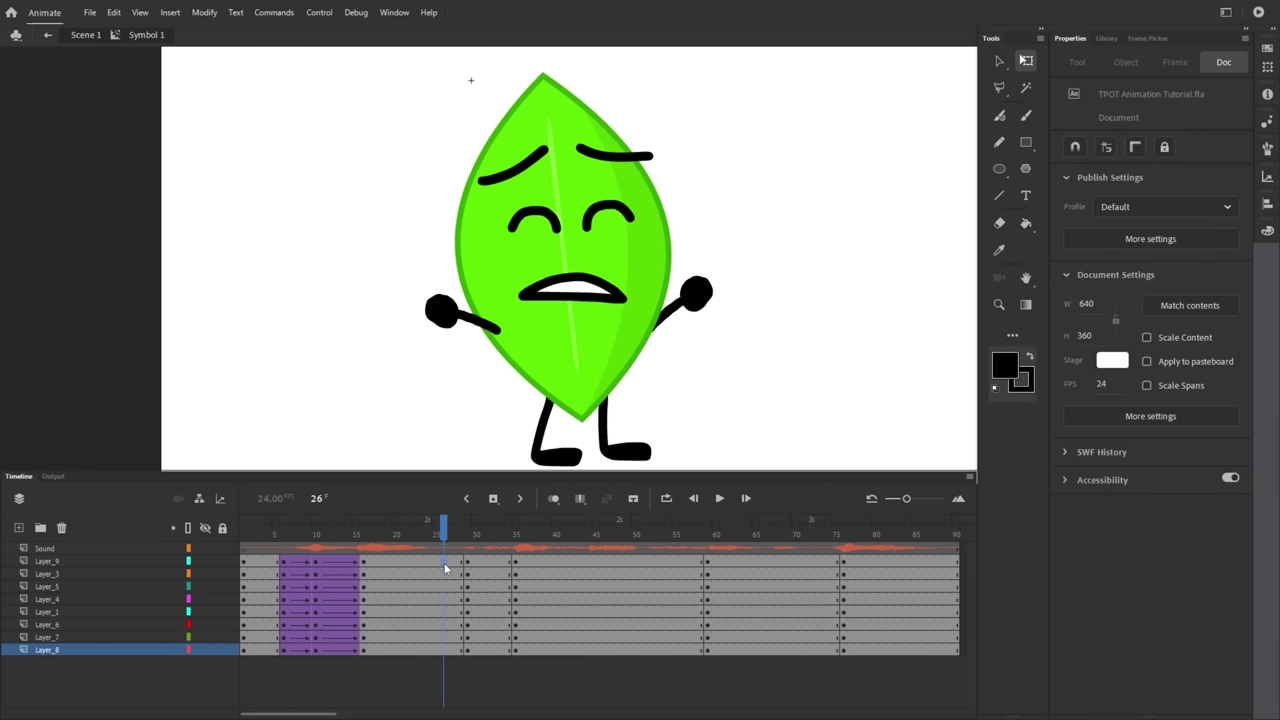
right_click(444, 652)
click(520, 403)
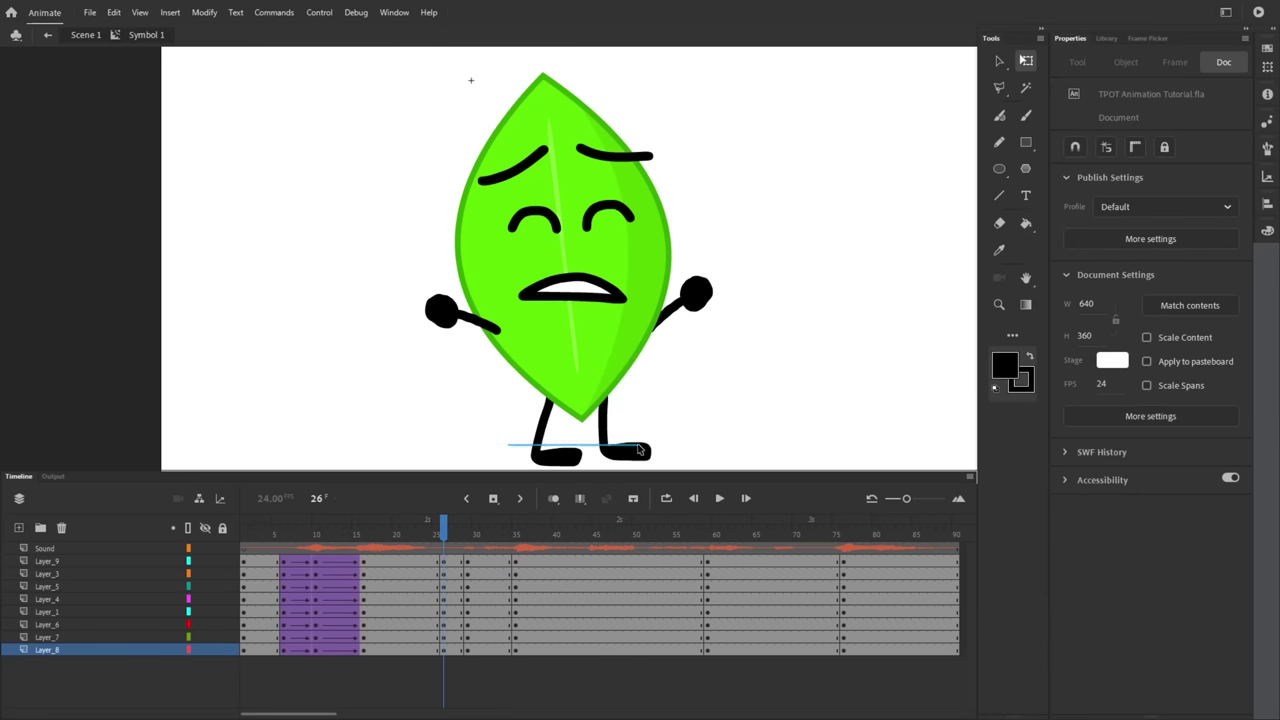
click(545, 452)
drag(352, 528, 443, 527)
drag(688, 465, 543, 450)
key(ctrl+a)
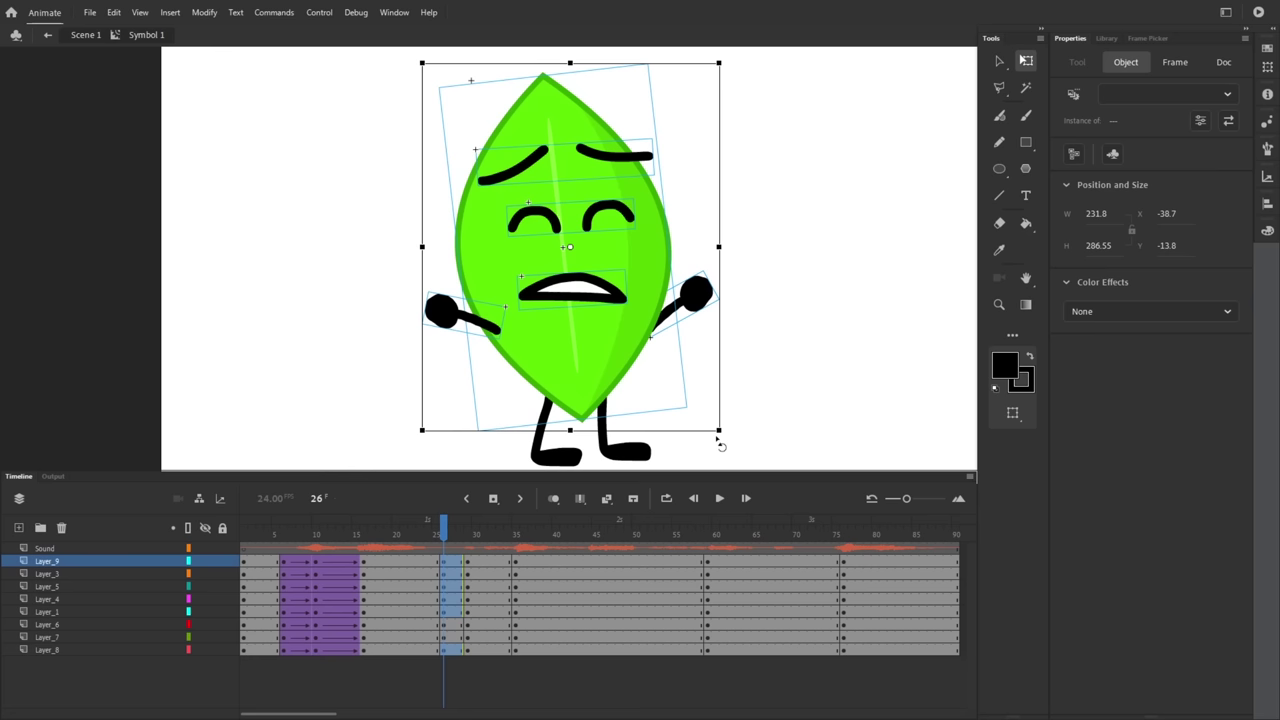
mouse_move(449, 527)
mouse_down()
mouse_move(438, 533)
mouse_move(451, 533)
mouse_up()
- Rotate both arms slightly downward on the frame 26 keyframes
click(443, 322)
drag(421, 335, 419, 341)
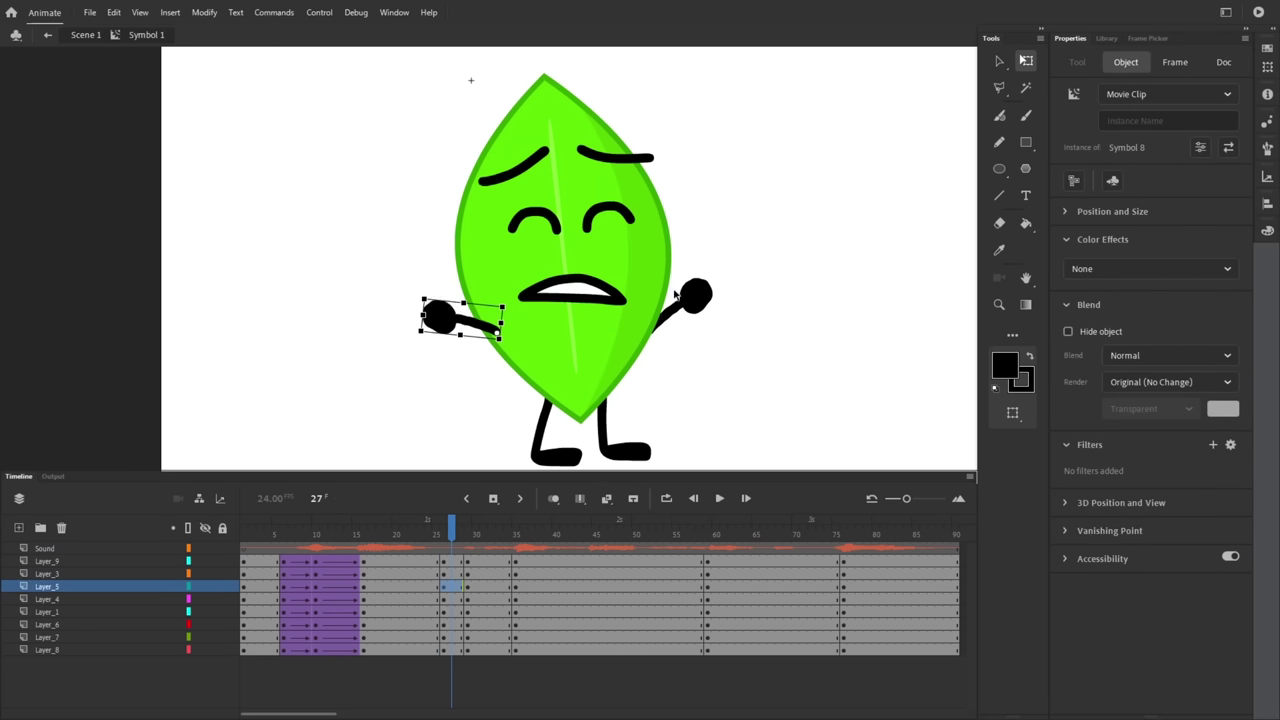
click(704, 297)
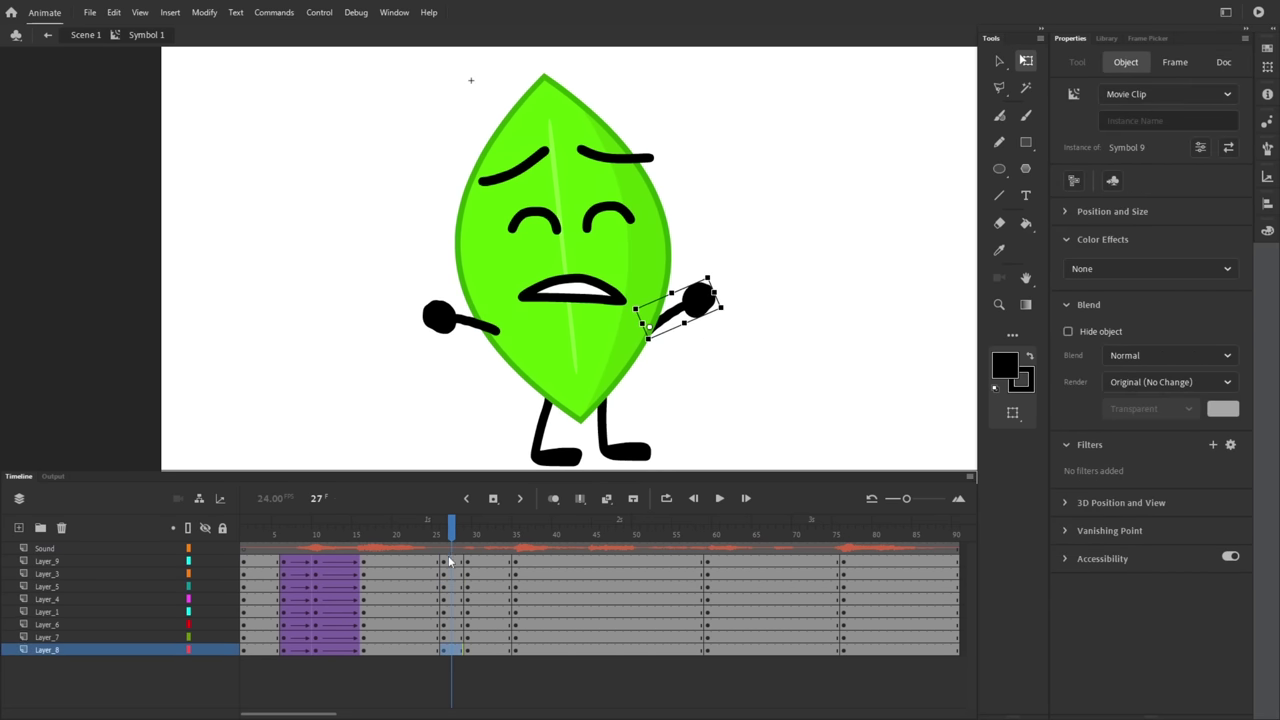
click(445, 594)
- Create a classic tween from frame 16 to frame 26 on all character layers with a Quad Ease-Out
drag(411, 561, 397, 647)
right_click(397, 641)
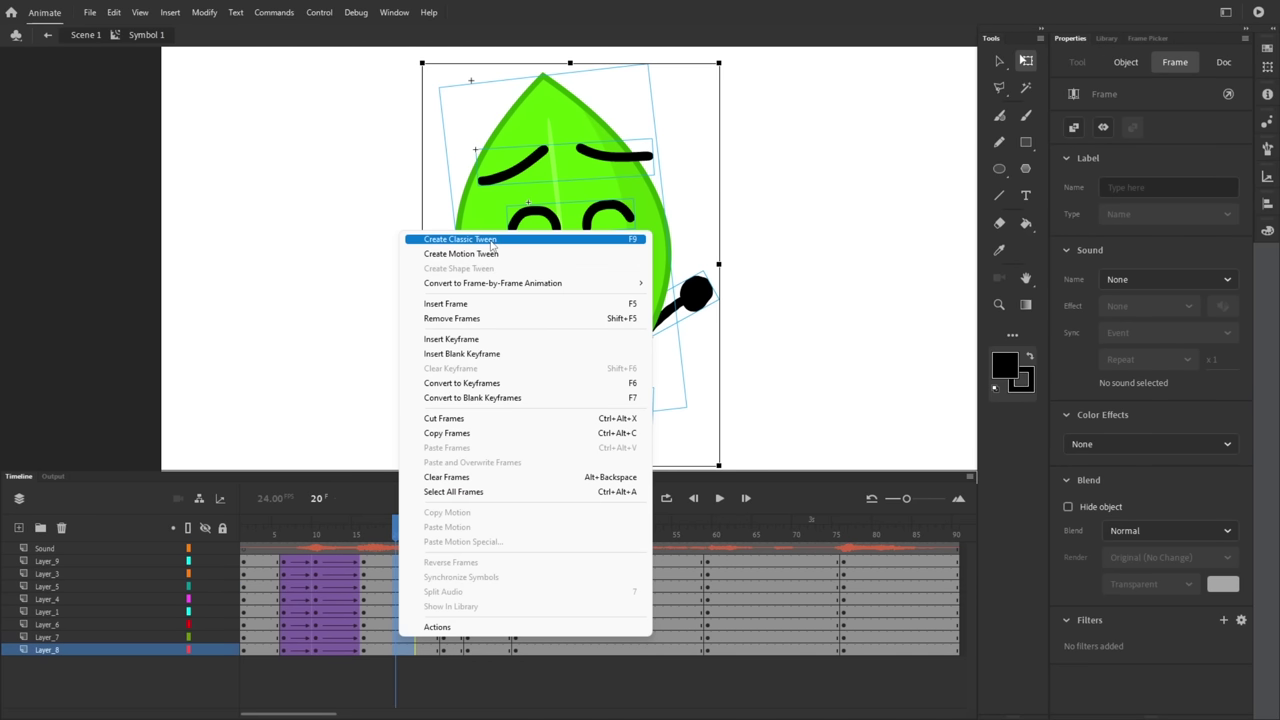
click(491, 241)
click(1138, 277)
click(833, 372)
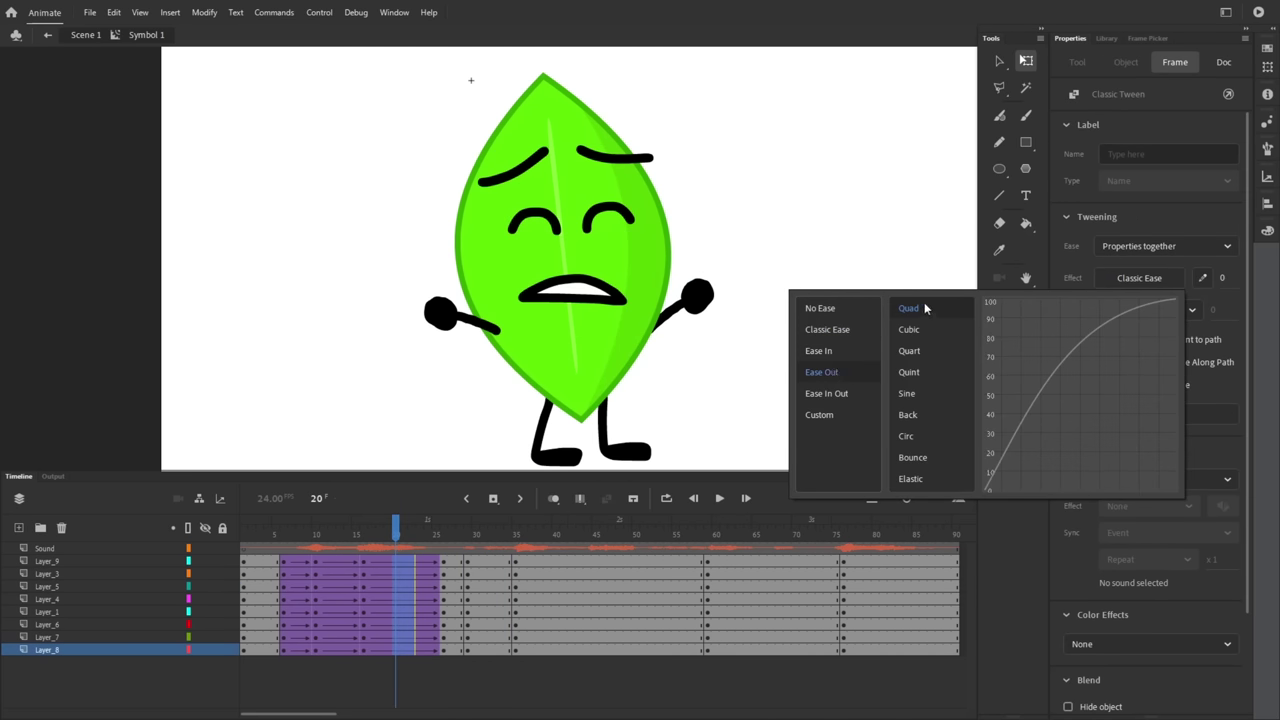
double_click(918, 312)
- Move the frame 29 keyframes to frame 30 and create a classic tween from frame 26 to them with a Quad Ease-In-Out
drag(328, 535, 428, 497)
drag(451, 649, 459, 561)
right_click(459, 570)
click(524, 170)
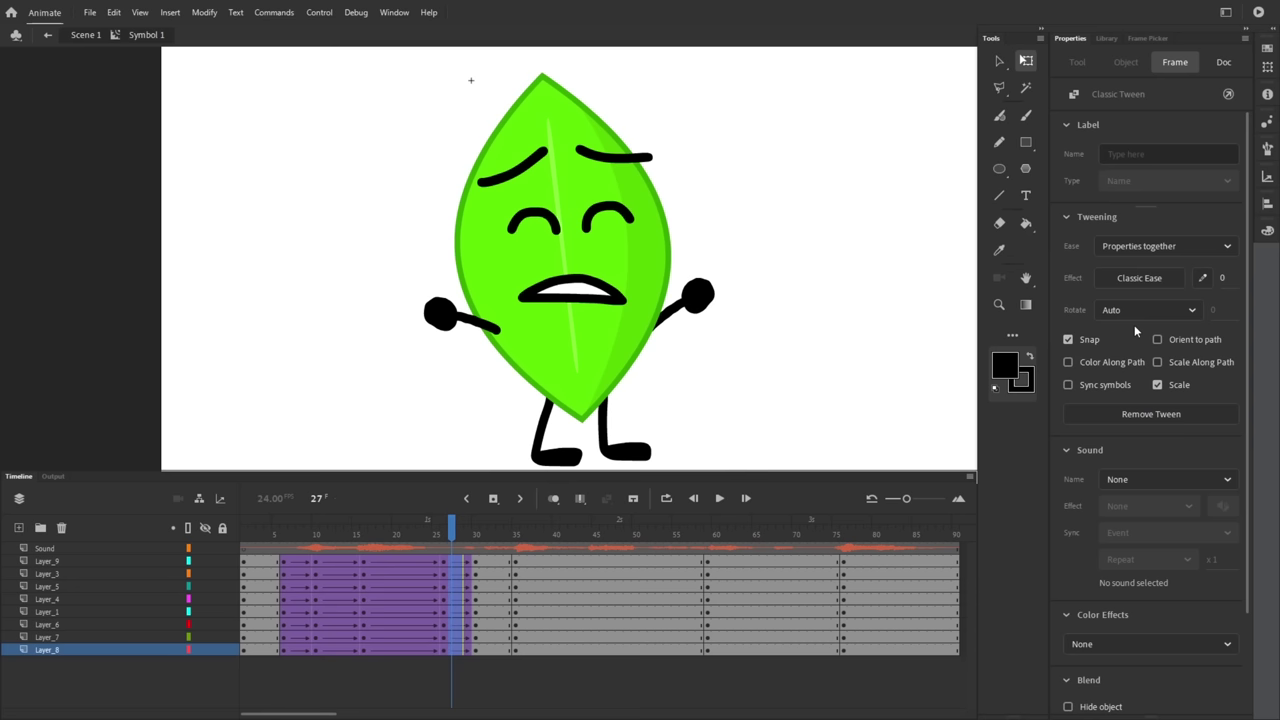
click(1139, 279)
click(837, 394)
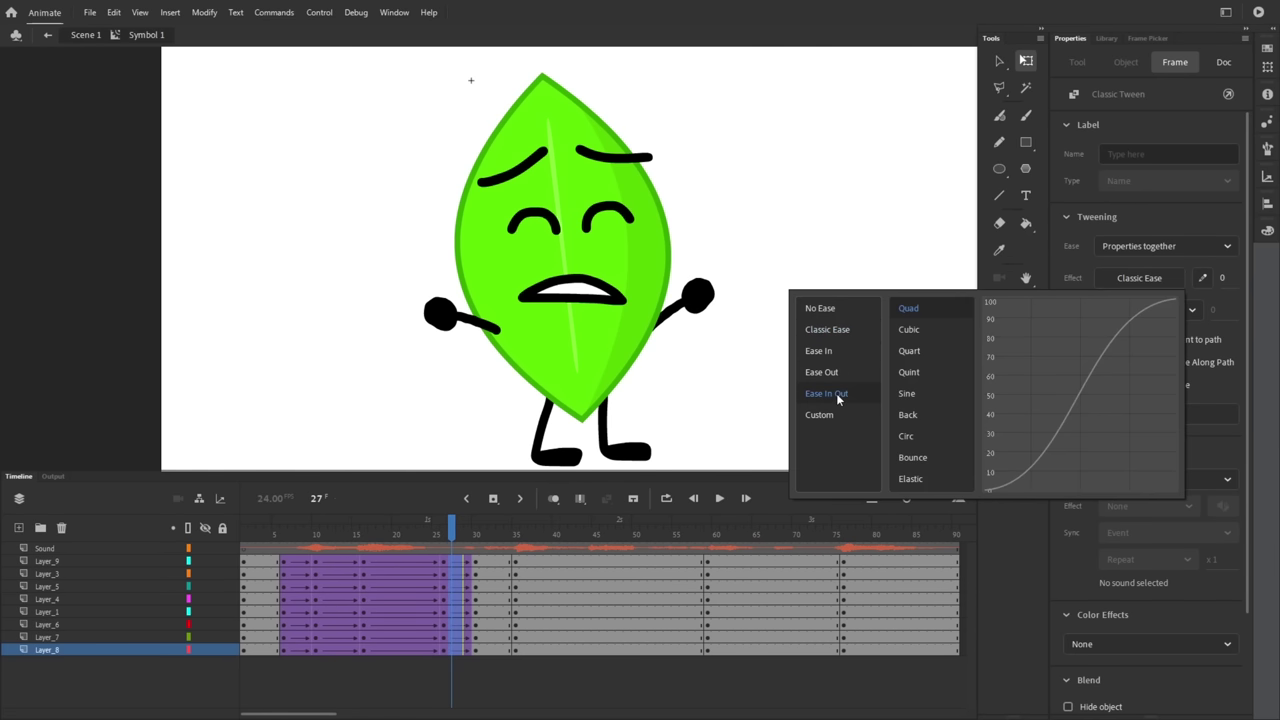
double_click(912, 309)
- Check the easing effects of the three classic tweens between frames 10 and 30
click(447, 530)
drag(448, 530, 469, 529)
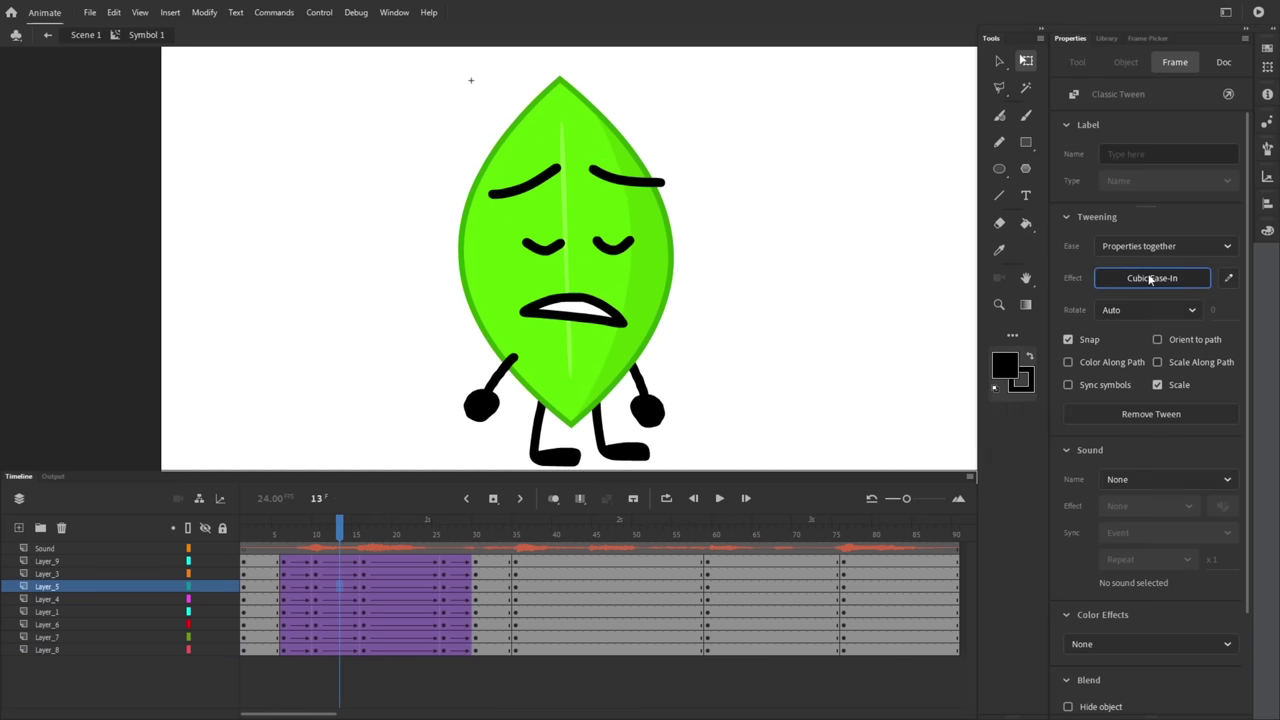
click(1149, 278)
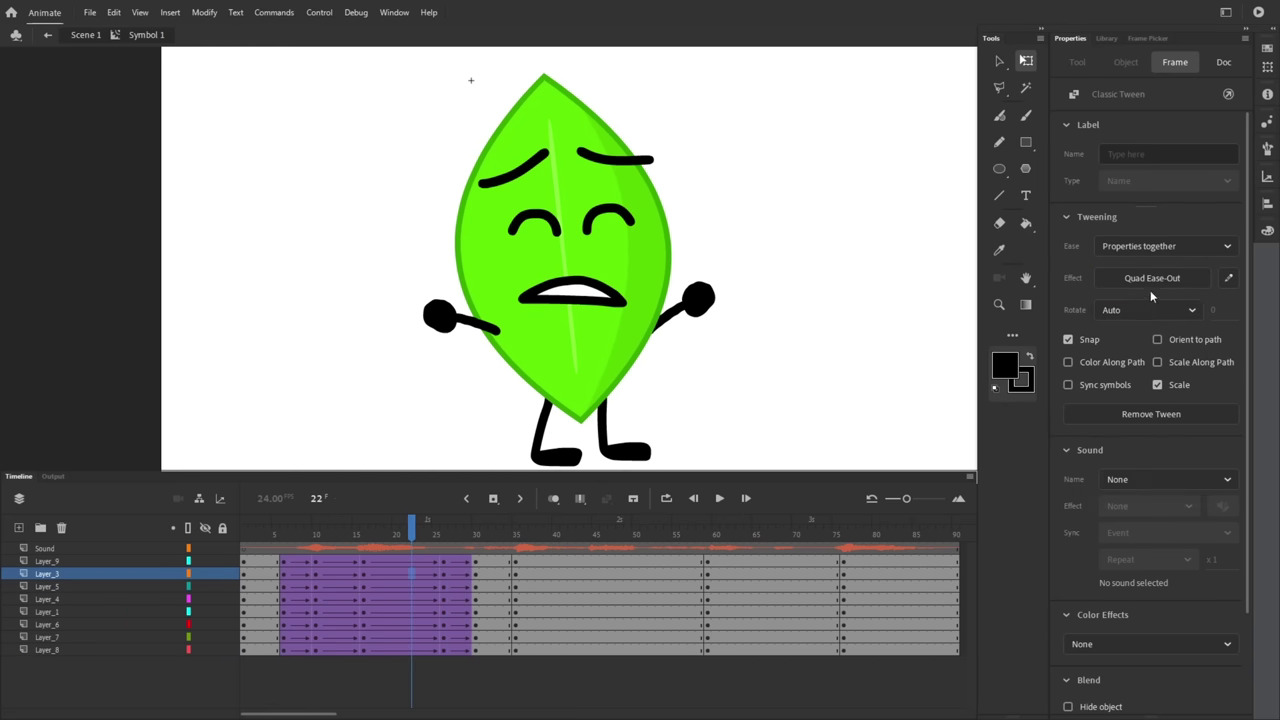
click(1151, 280)
click(460, 599)
click(1151, 279)
- Create a classic tween with a Cubic Ease-In from frame 30 to frame 35 on all character layers
click(476, 530)
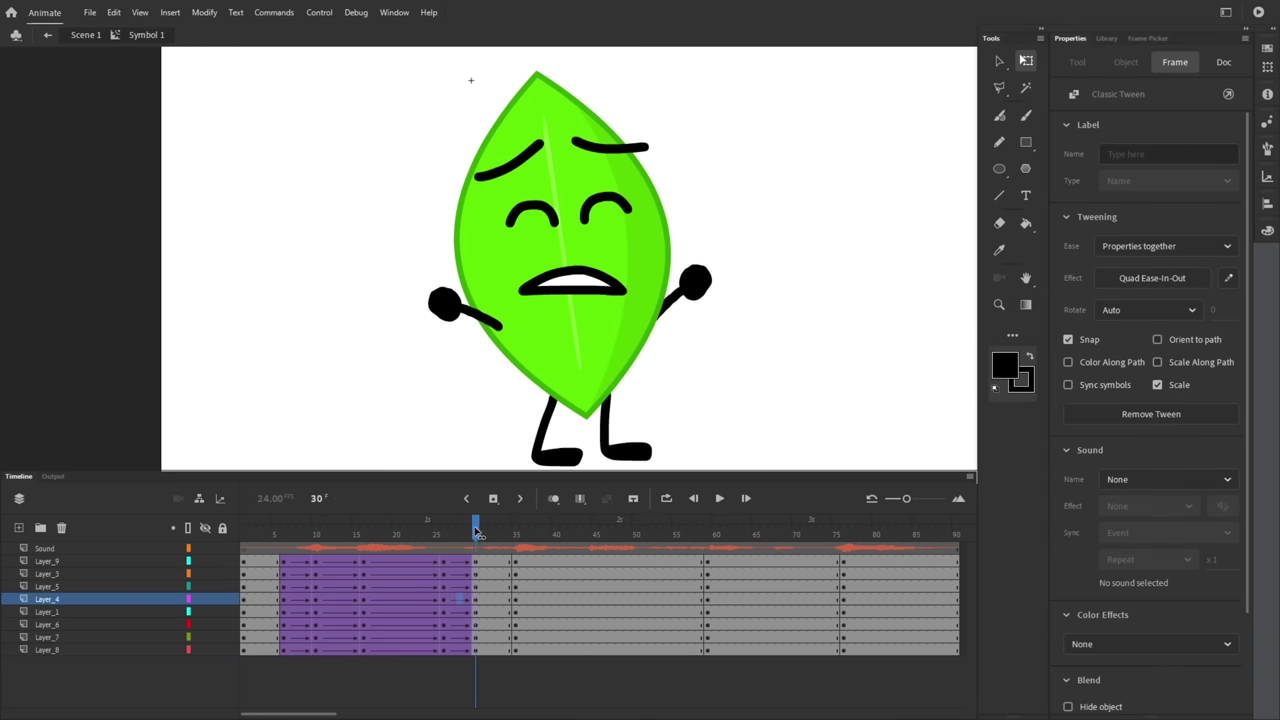
drag(499, 561, 492, 649)
right_click(492, 650)
click(540, 86)
click(508, 527)
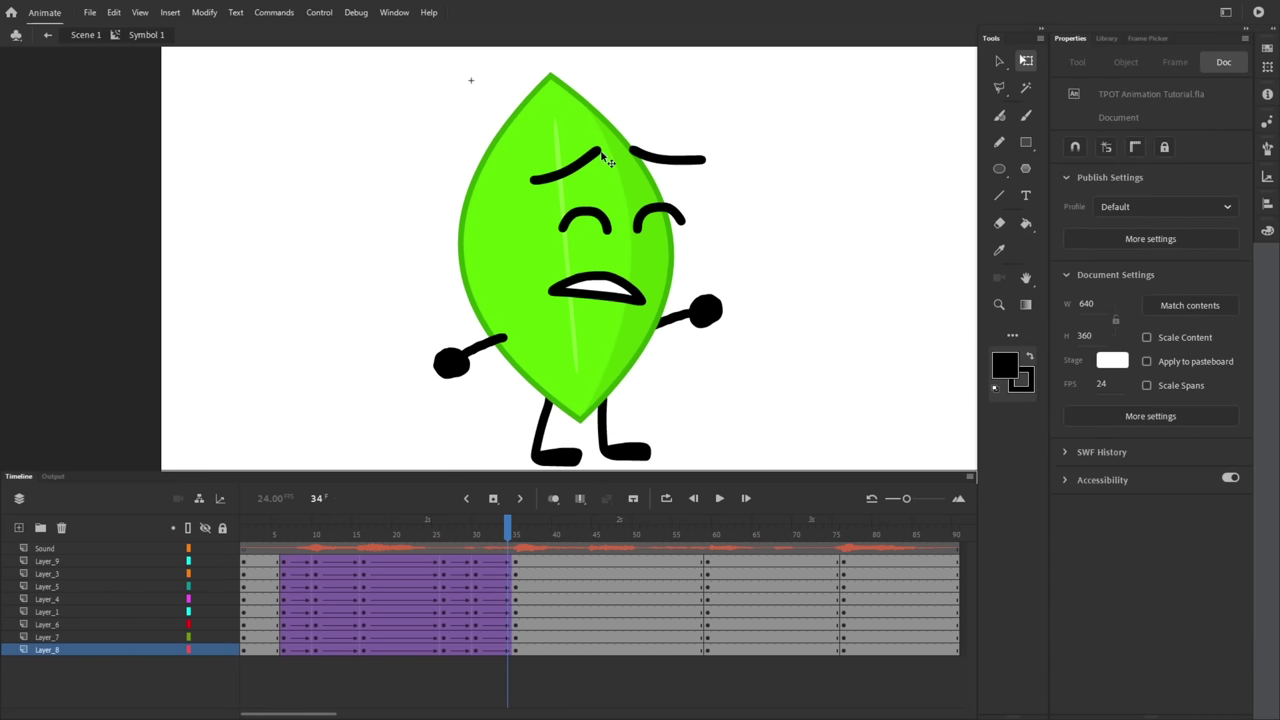
- Insert keyframes on all character layers at frame 34, just before the turned pose
click(516, 539)
drag(508, 561, 509, 650)
right_click(509, 649)
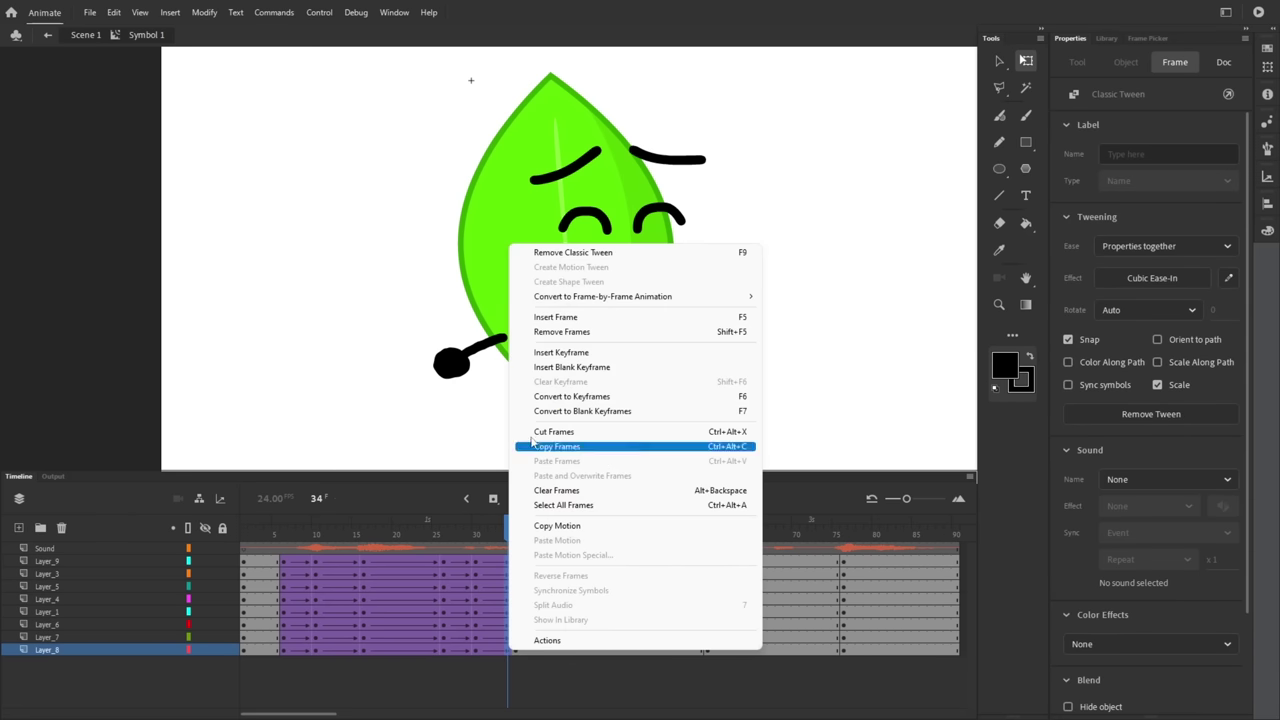
click(557, 353)
- Duplicate the arched eyes symbol on frame 34, narrow the right eye inside the copy to the body's edge, and return to Symbol 1
scroll(634, 189, up, 2)
right_click(676, 221)
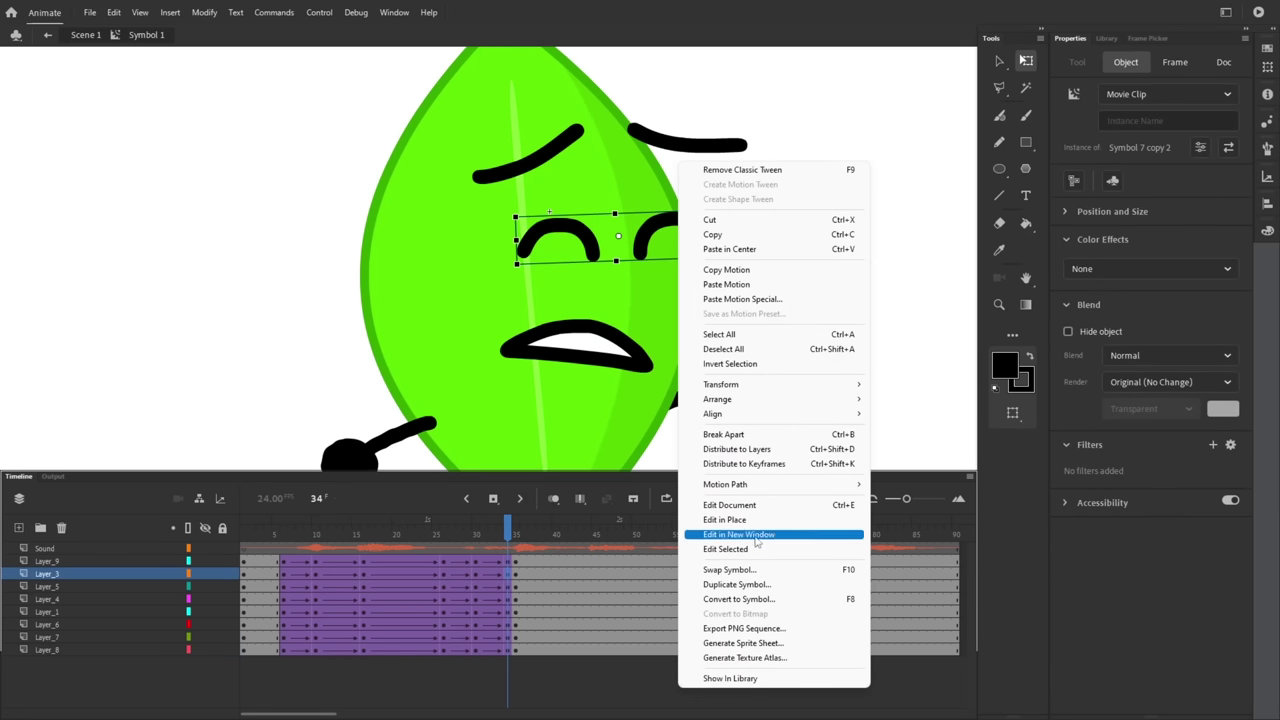
click(736, 584)
click(757, 286)
double_click(710, 233)
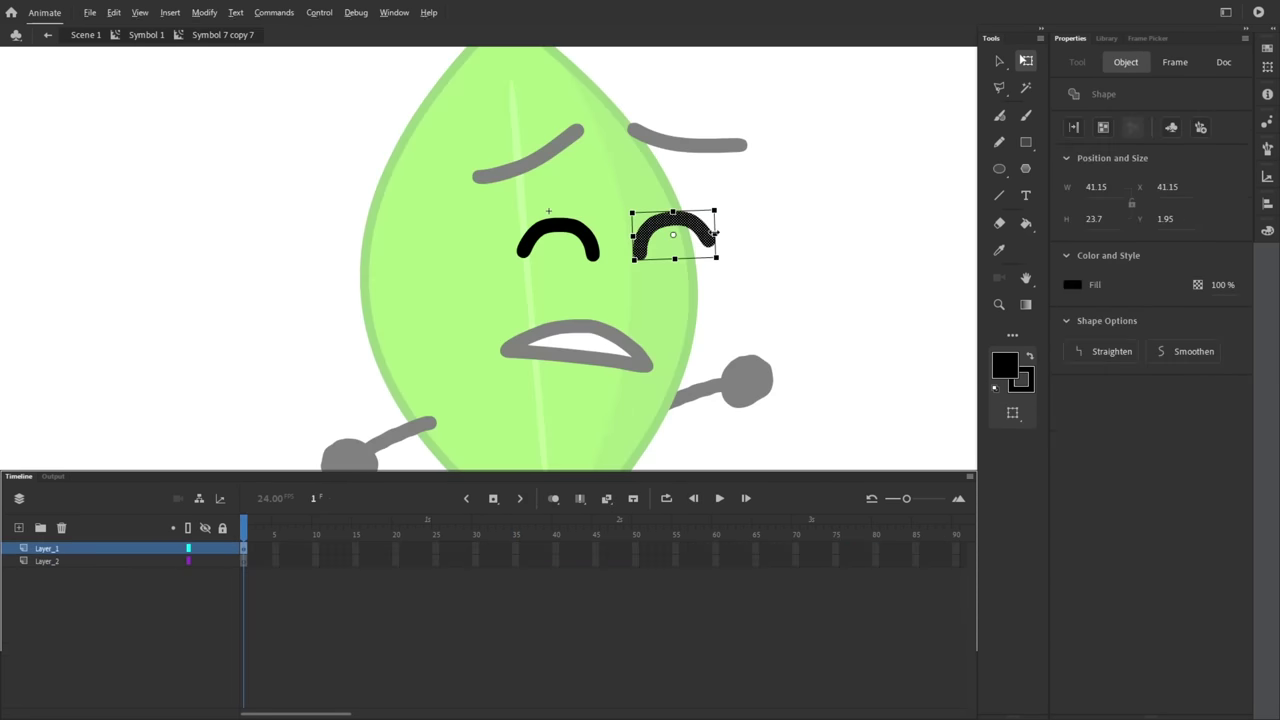
drag(714, 234, 698, 234)
click(730, 230)
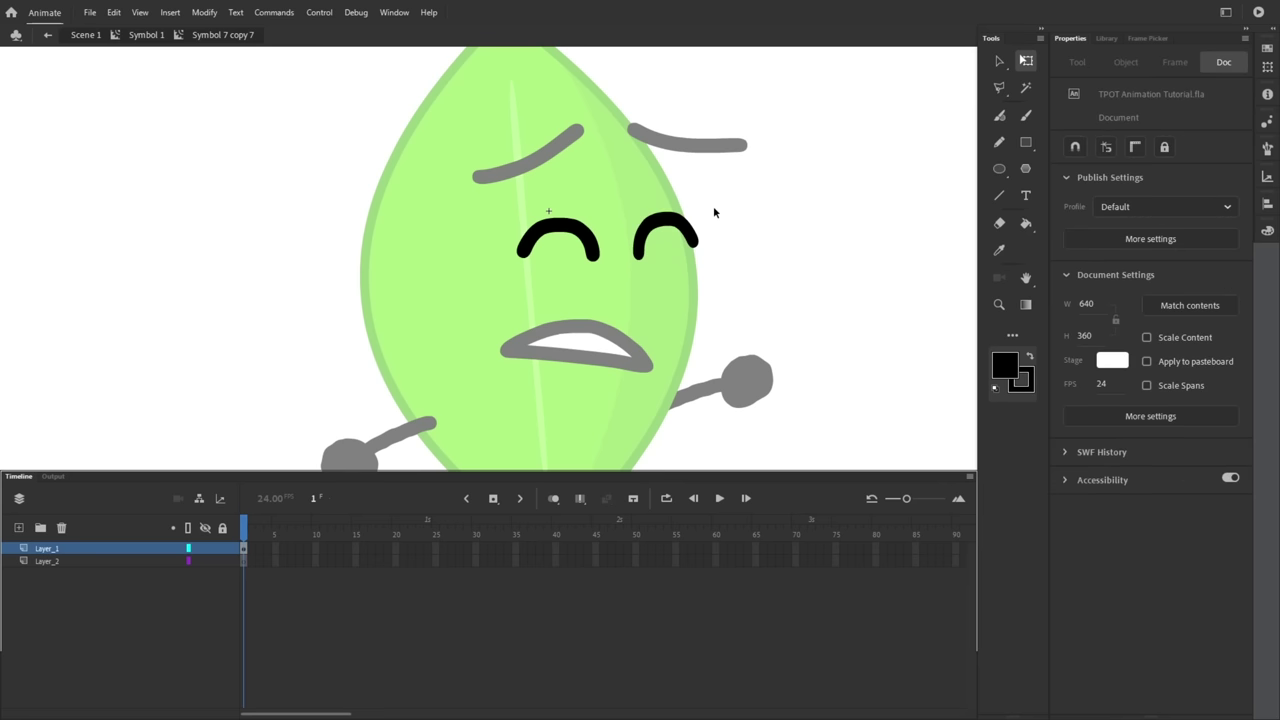
double_click(714, 212)
- Duplicate the eyebrows symbol on frame 34, shorten the right eyebrow inside the copy, and return to Symbol 1
right_click(688, 146)
click(742, 562)
click(753, 287)
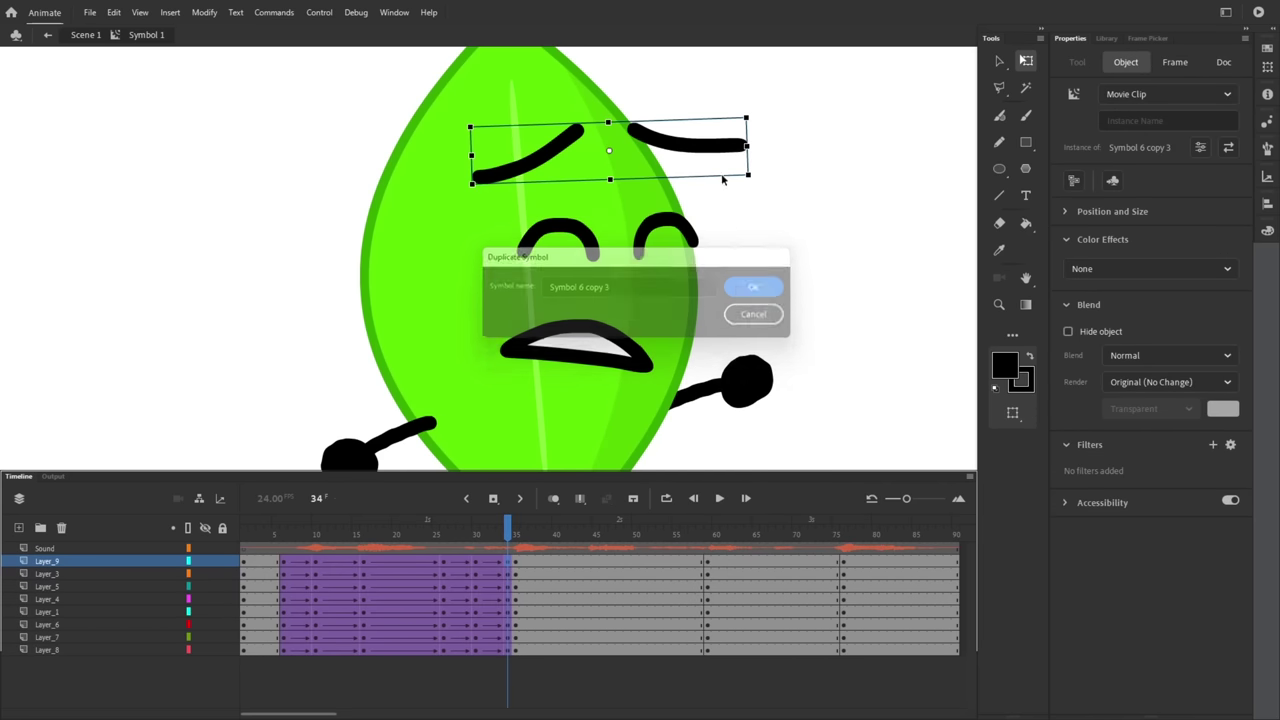
double_click(709, 138)
click(745, 150)
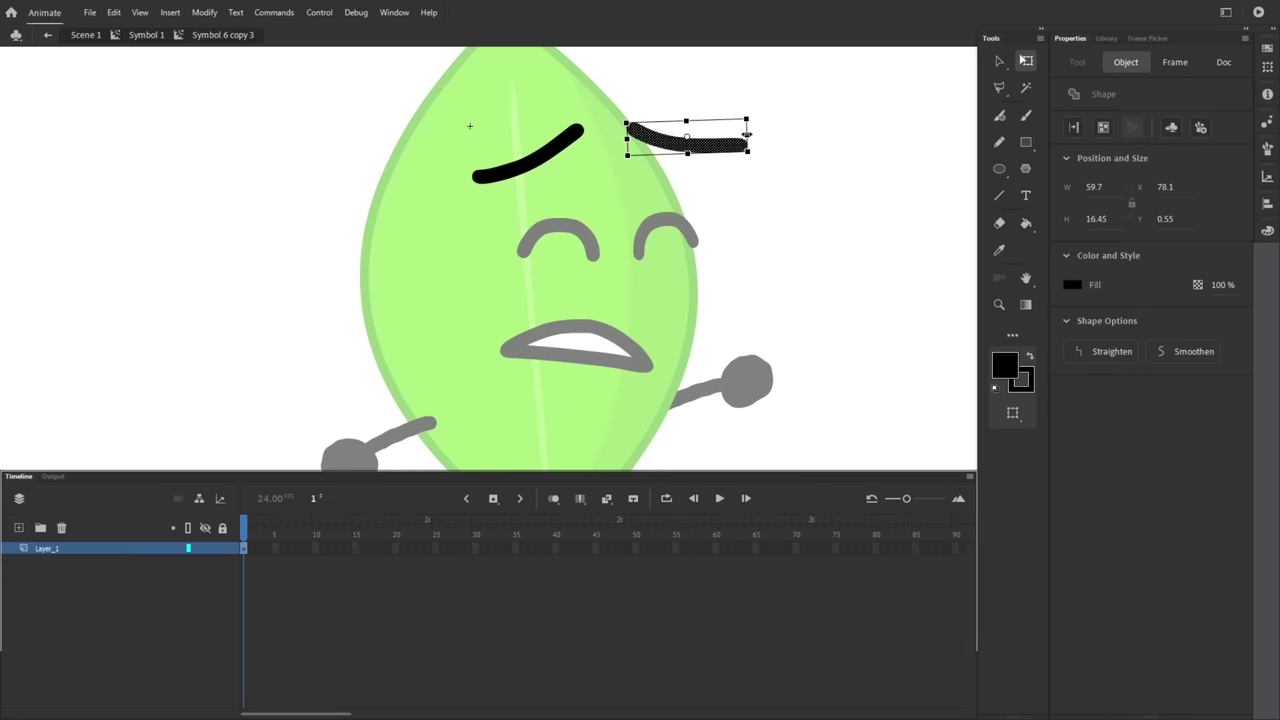
drag(747, 134, 702, 135)
double_click(763, 184)
scroll(762, 185, down, 2)
click(773, 186)
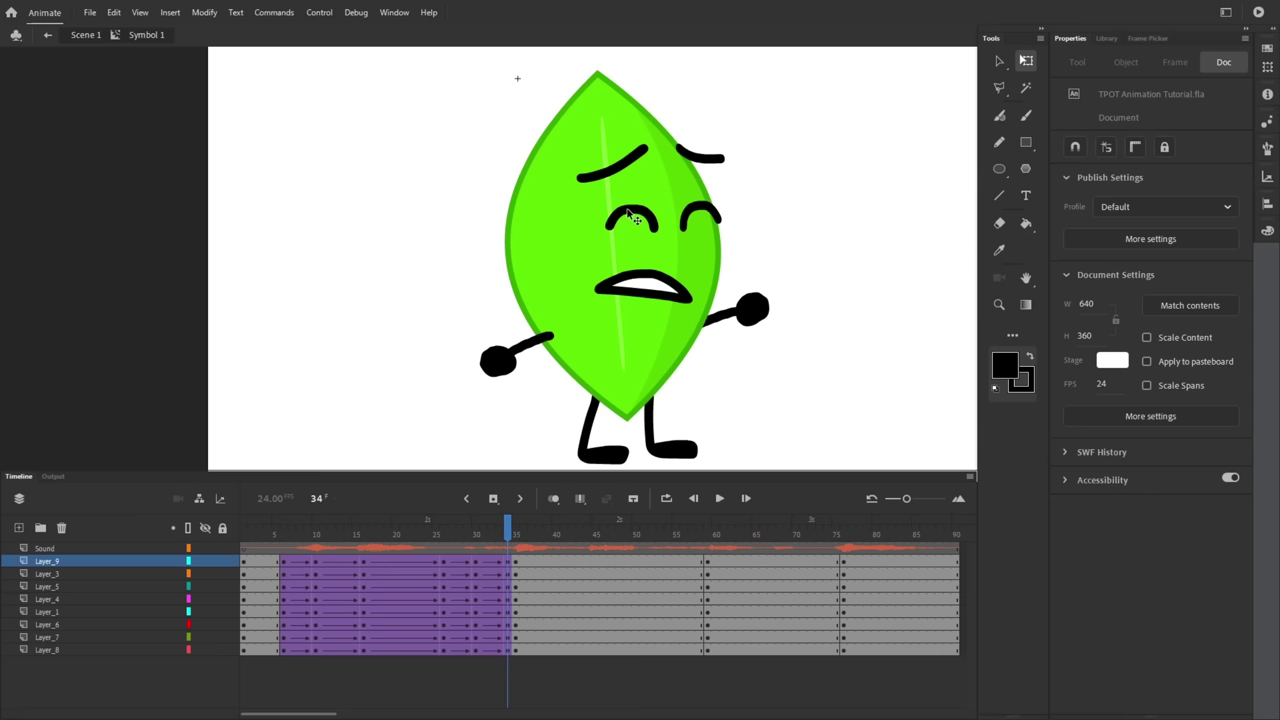
- Insert keyframes on all character layers at frame 46 and rotate everything except the legs slightly counterclockwise
mouse_move(505, 523)
mouse_down()
mouse_move(491, 527)
mouse_move(518, 531)
mouse_move(491, 528)
mouse_move(524, 534)
mouse_up()
drag(604, 561, 604, 649)
right_click(605, 625)
click(650, 333)
drag(490, 62, 760, 385)
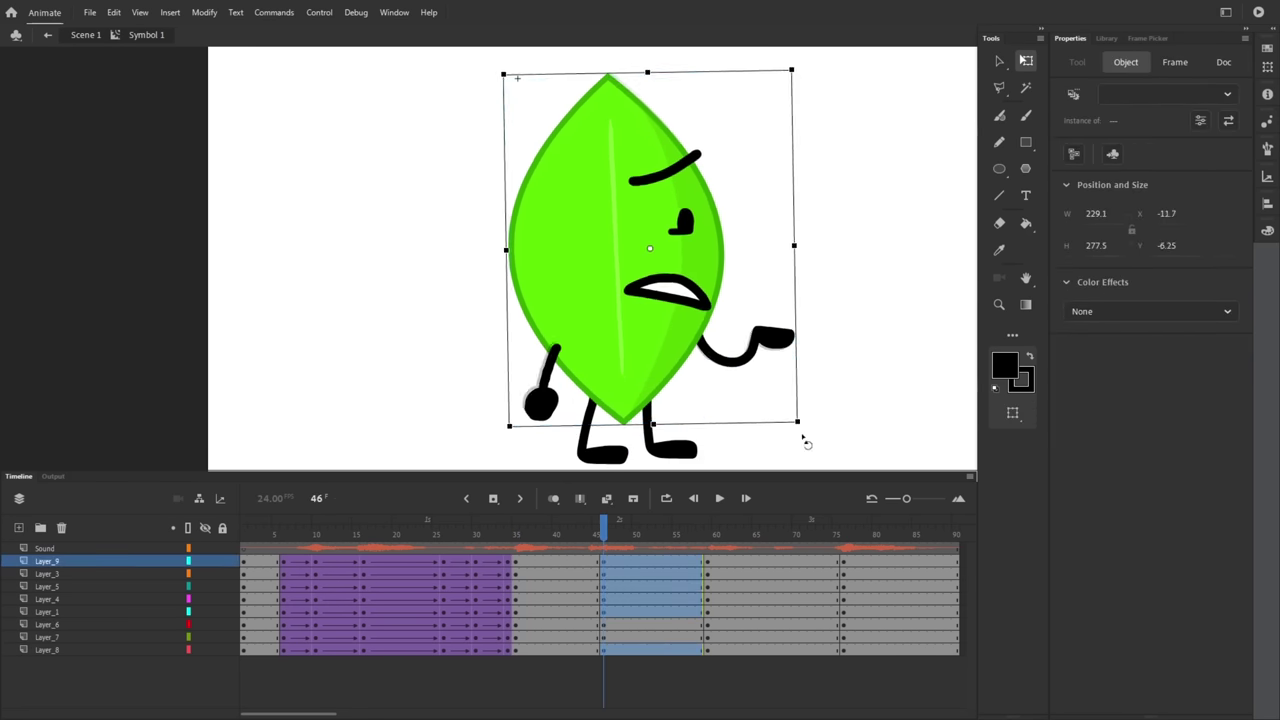
drag(805, 440, 808, 430)
- Create a classic tween from frame 35 to frame 46 on all character layers
click(620, 532)
drag(580, 561, 556, 649)
right_click(571, 612)
click(650, 216)
- Insert keyframes on all character layers at frame 54 and create a classic tween from there to frame 71
drag(556, 527, 671, 661)
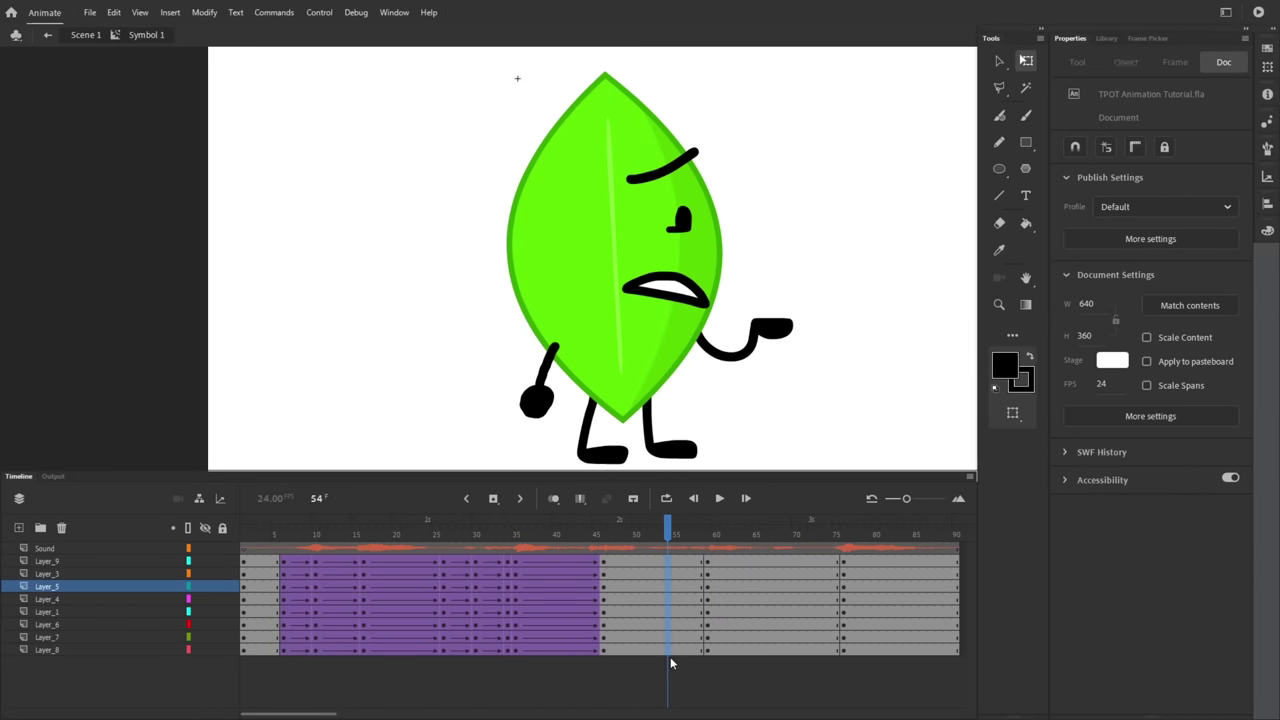
key(F6)
drag(668, 561, 707, 649)
right_click(705, 590)
click(765, 194)
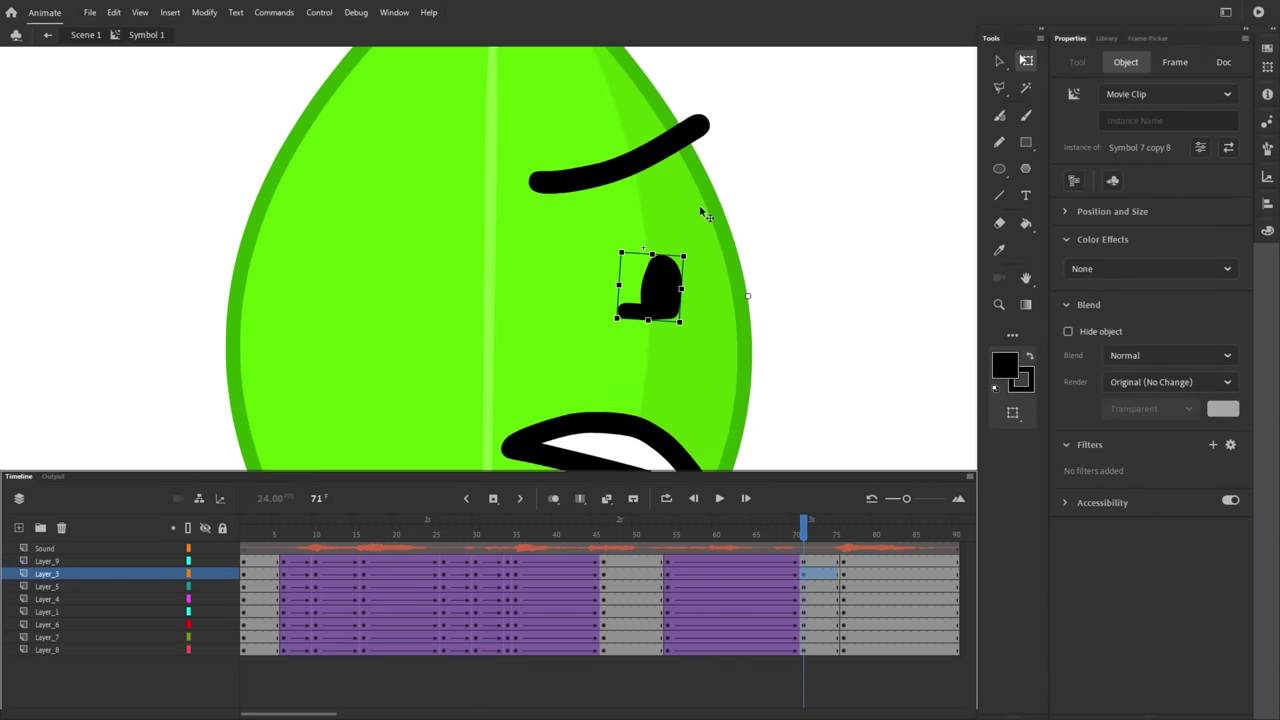
- Insert keyframes on all character layers at frame 89 and continue the classic tweens from frame 71 through frame 76 to it
right_click(705, 210)
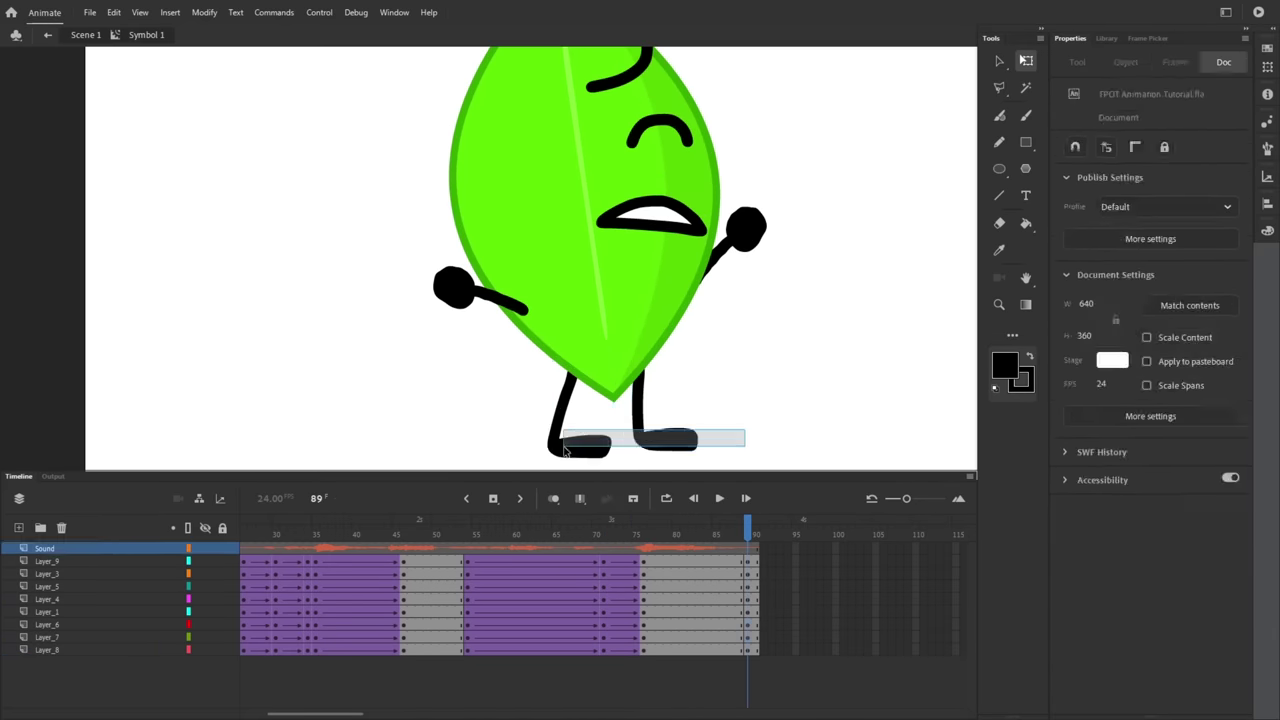
click(645, 135)
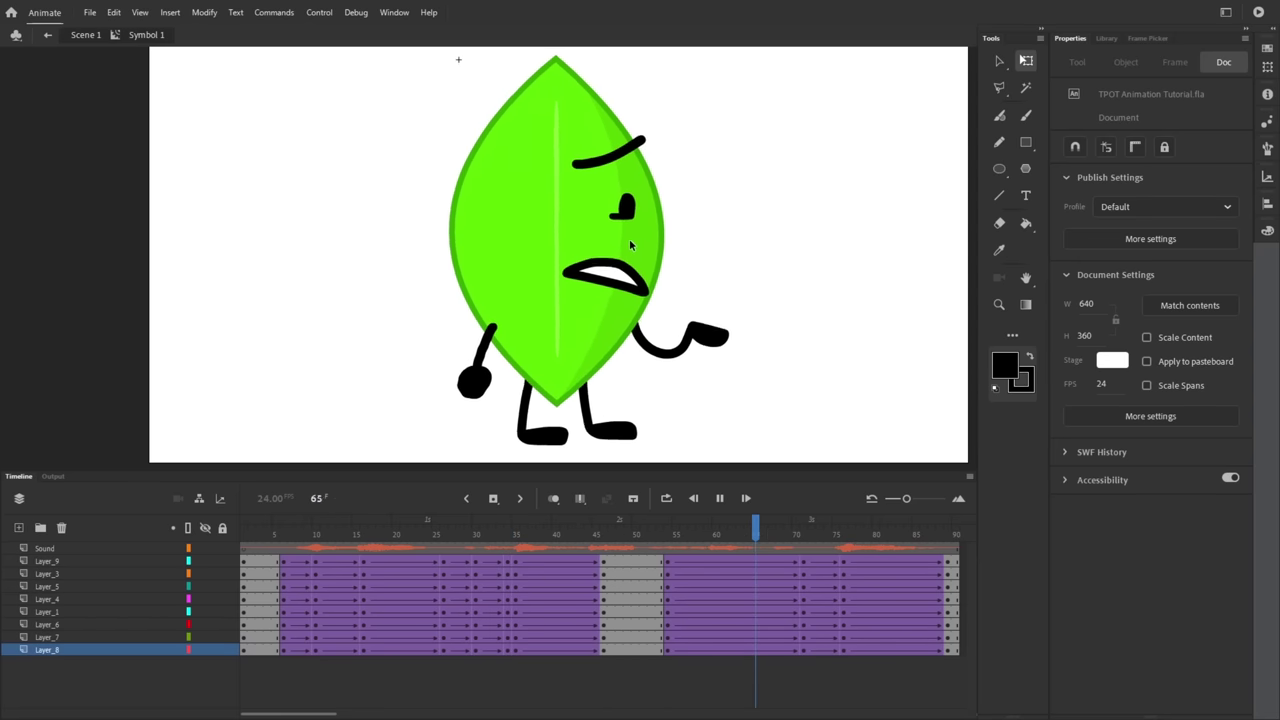
- On frame 5, switch the mouth to the open shape of frame 2 in the Frame Picker, creating a keyframe
click(287, 530)
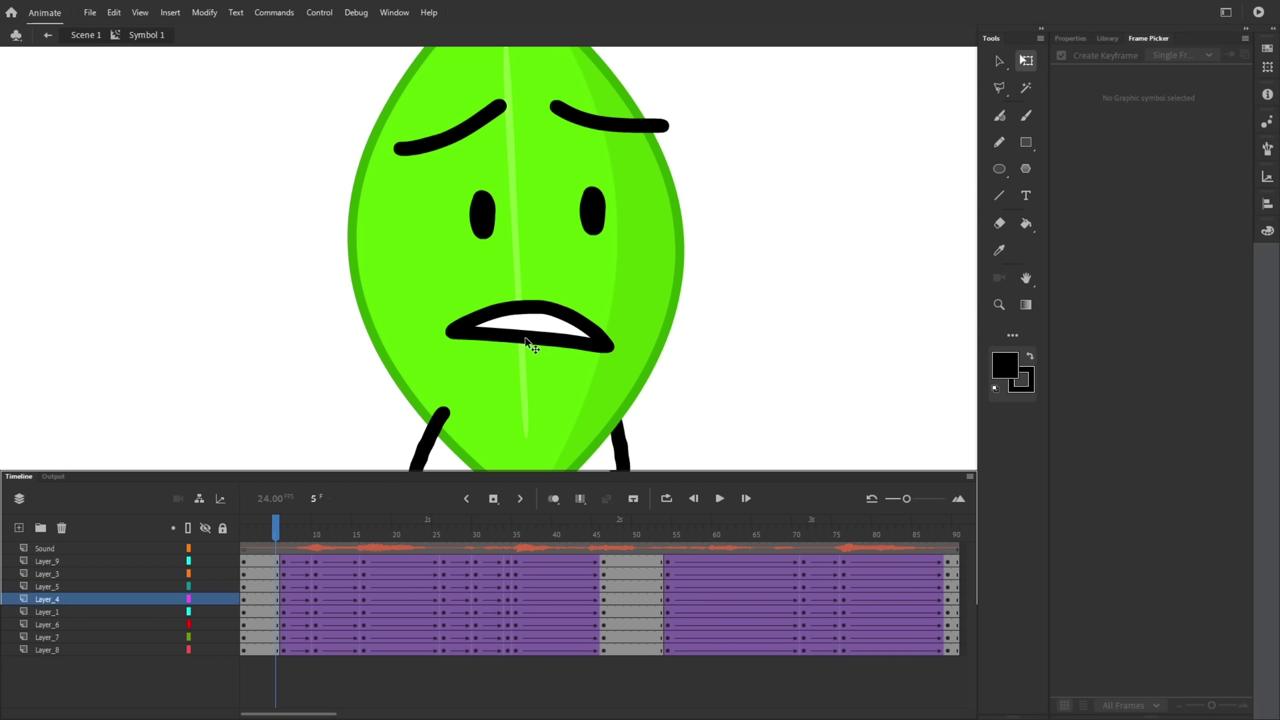
click(532, 346)
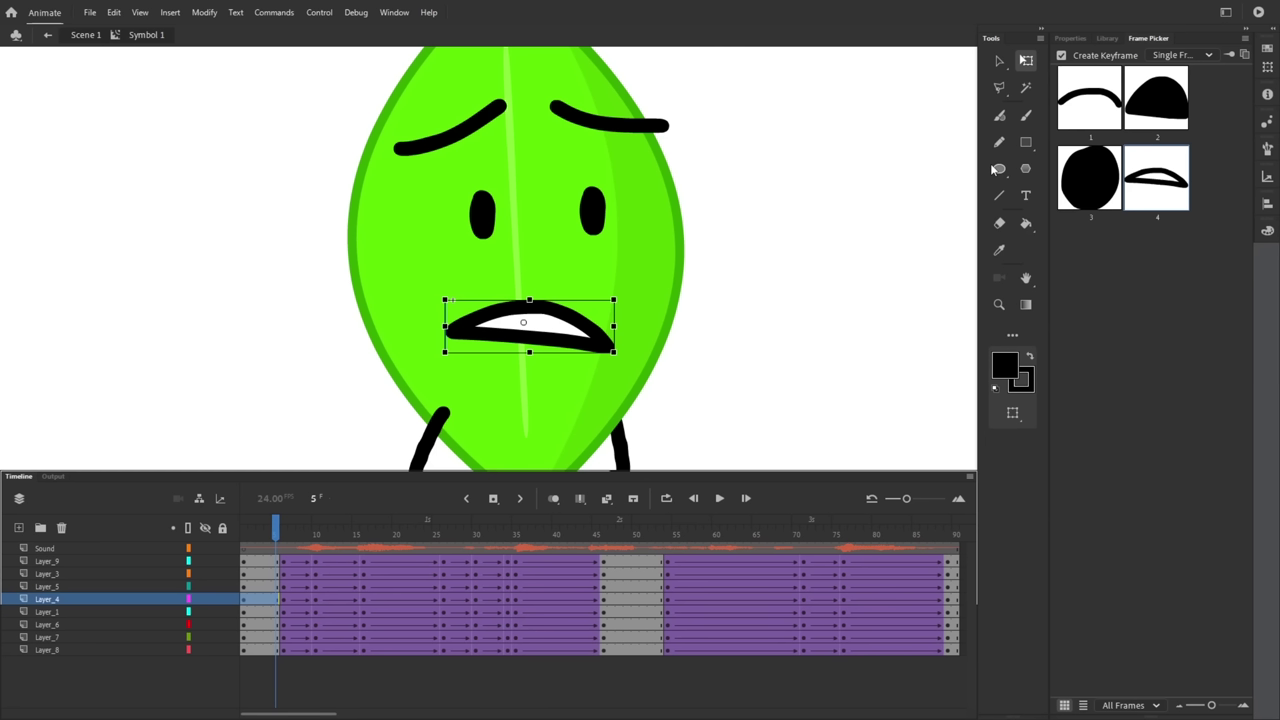
click(1163, 100)
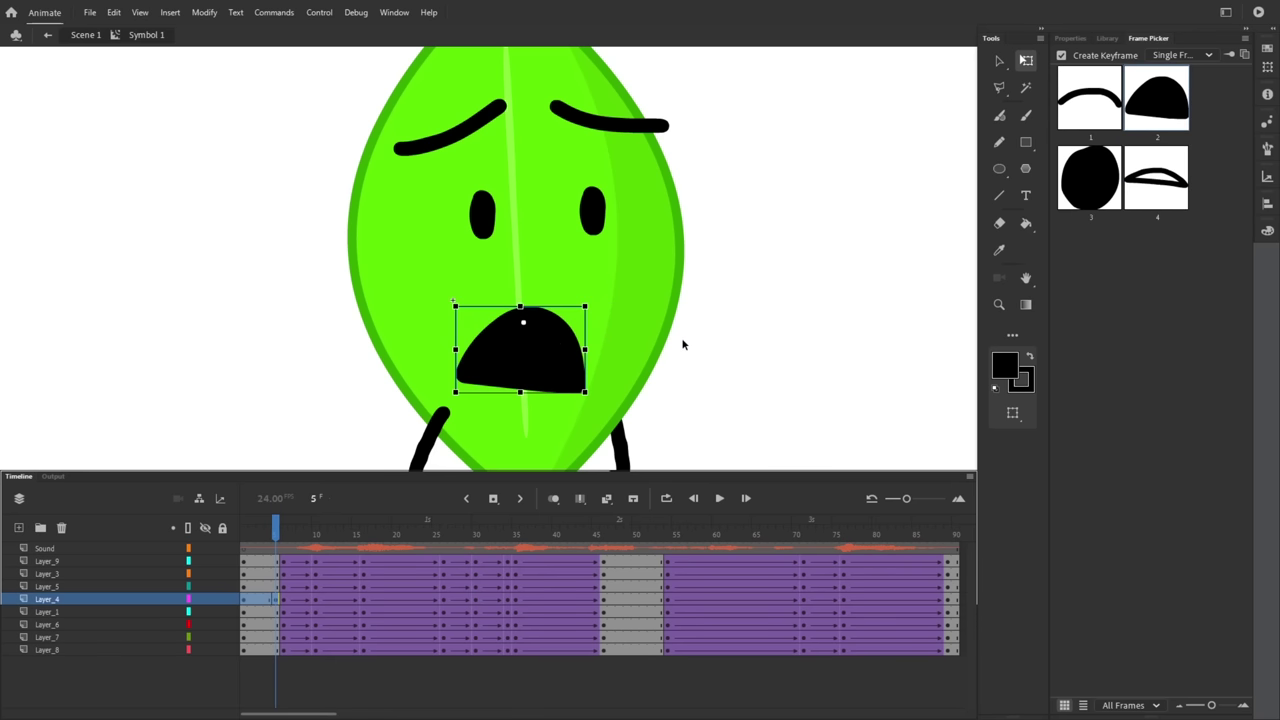
- On frame 5, try the round mouth of frame 3, choose the closed frown of frame 1, and scrub through the voice audio
click(1090, 178)
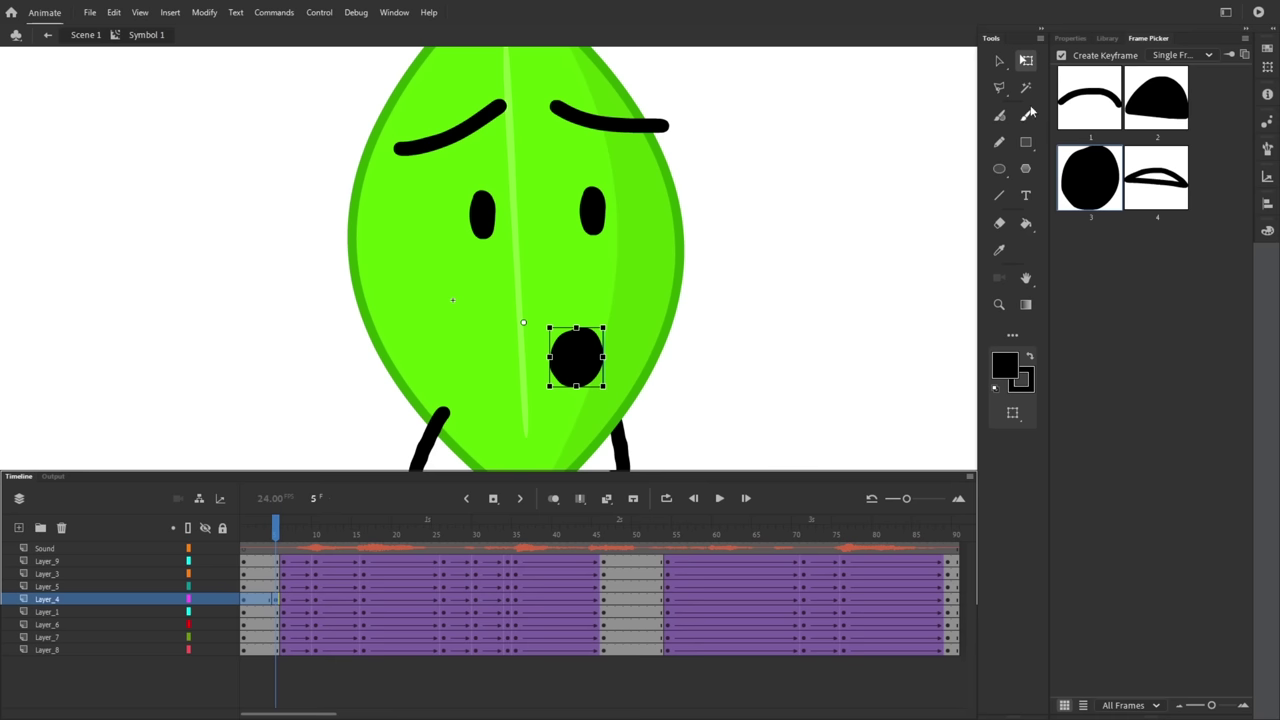
click(1090, 98)
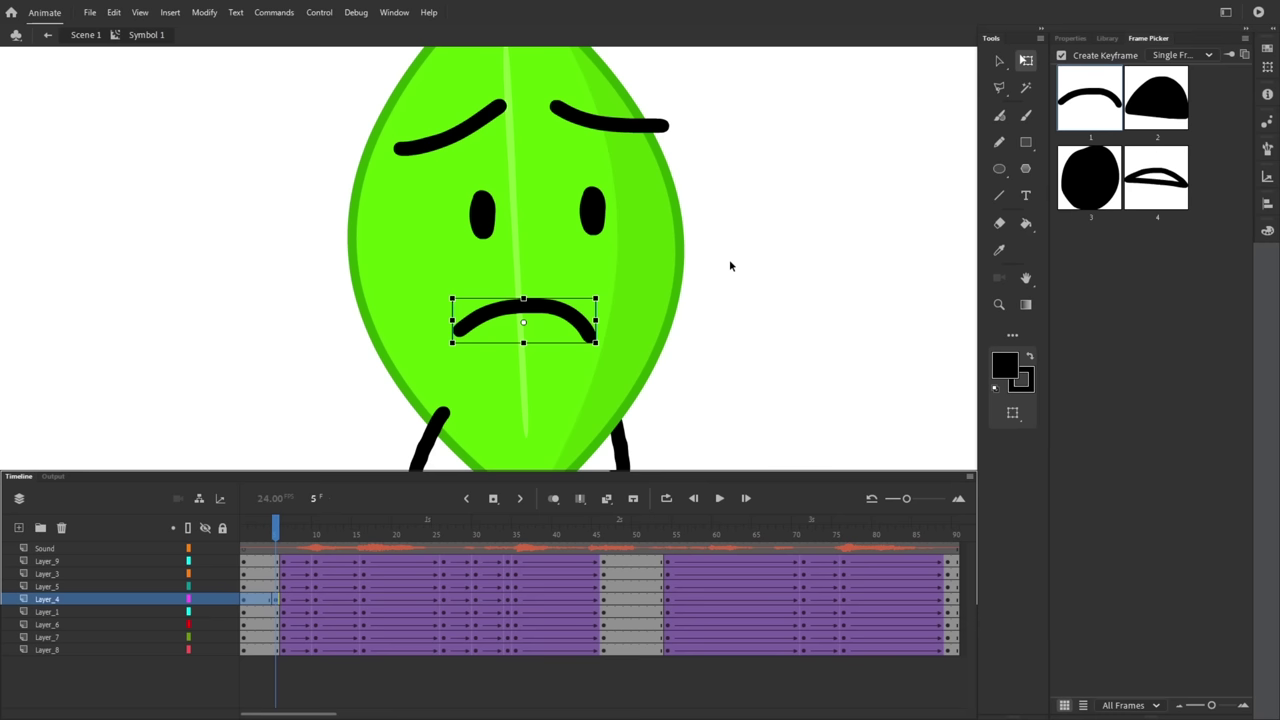
click(298, 534)
drag(302, 537, 332, 538)
click(355, 535)
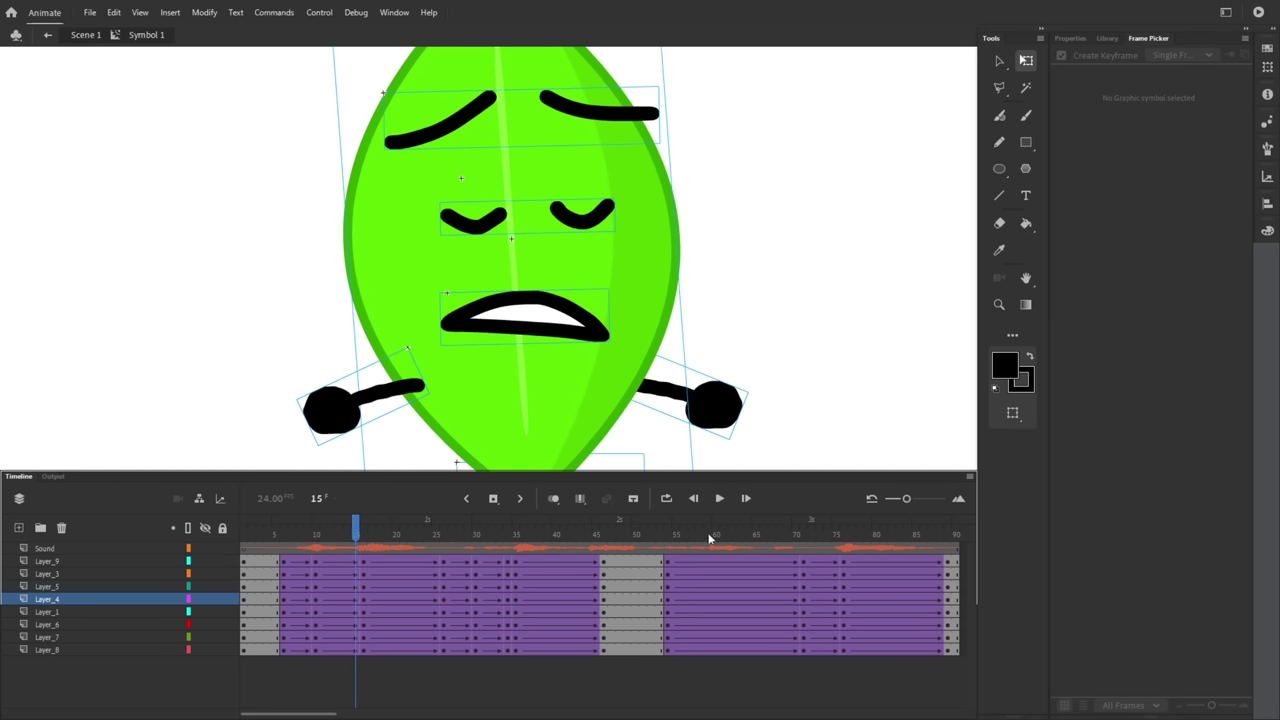
click(828, 538)
click(916, 540)
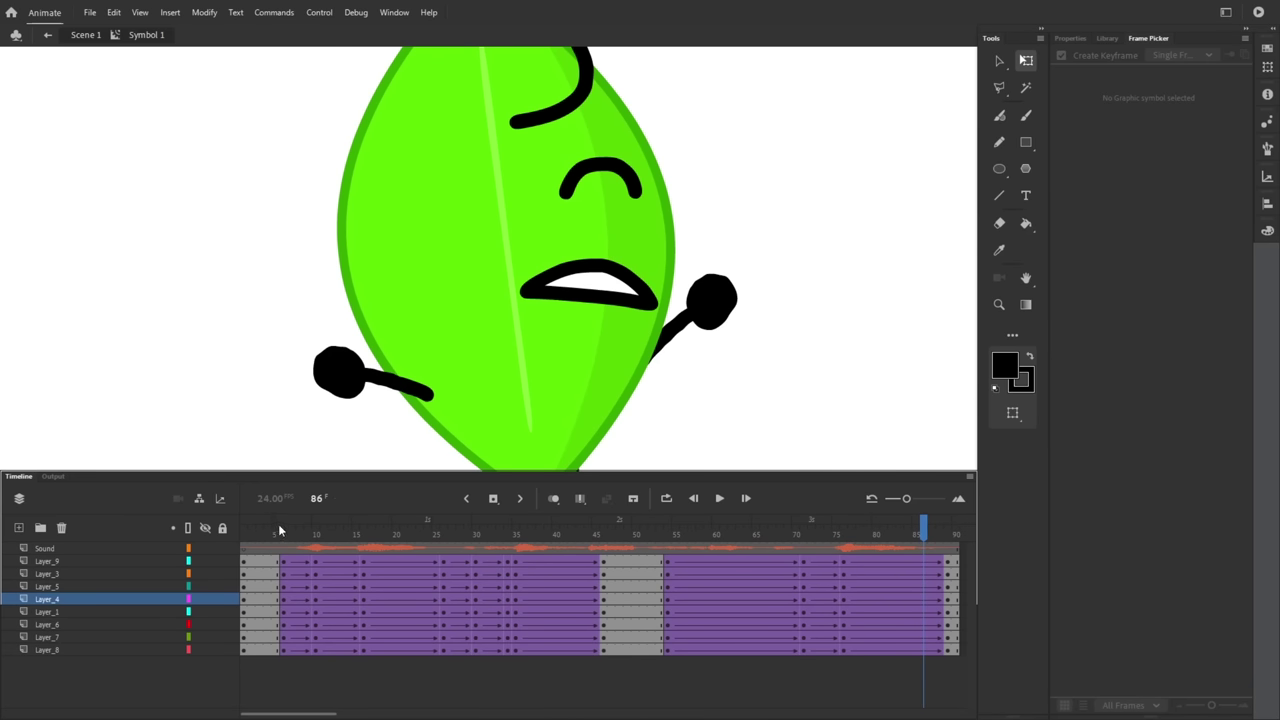
- Insert a keyframe on the mouth layer at frame 8 and switch the mouth to the open shape of frame 2
drag(280, 531, 298, 528)
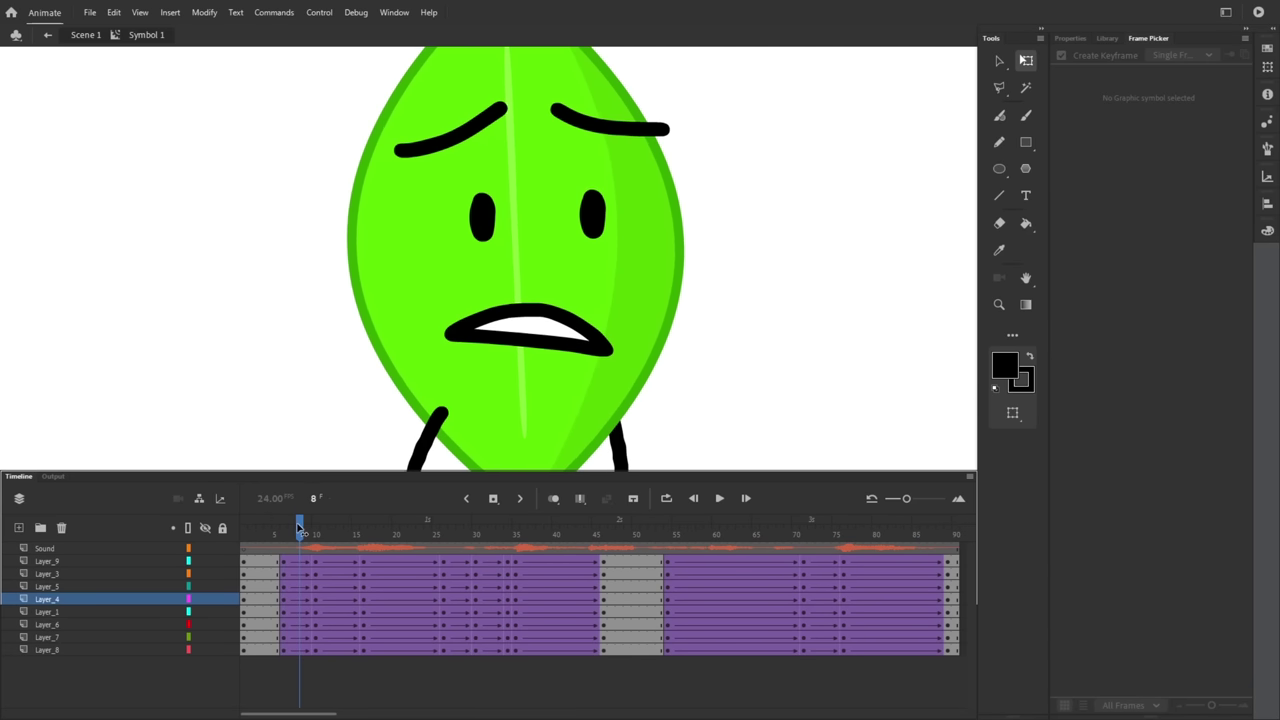
right_click(305, 599)
click(300, 601)
right_click(300, 601)
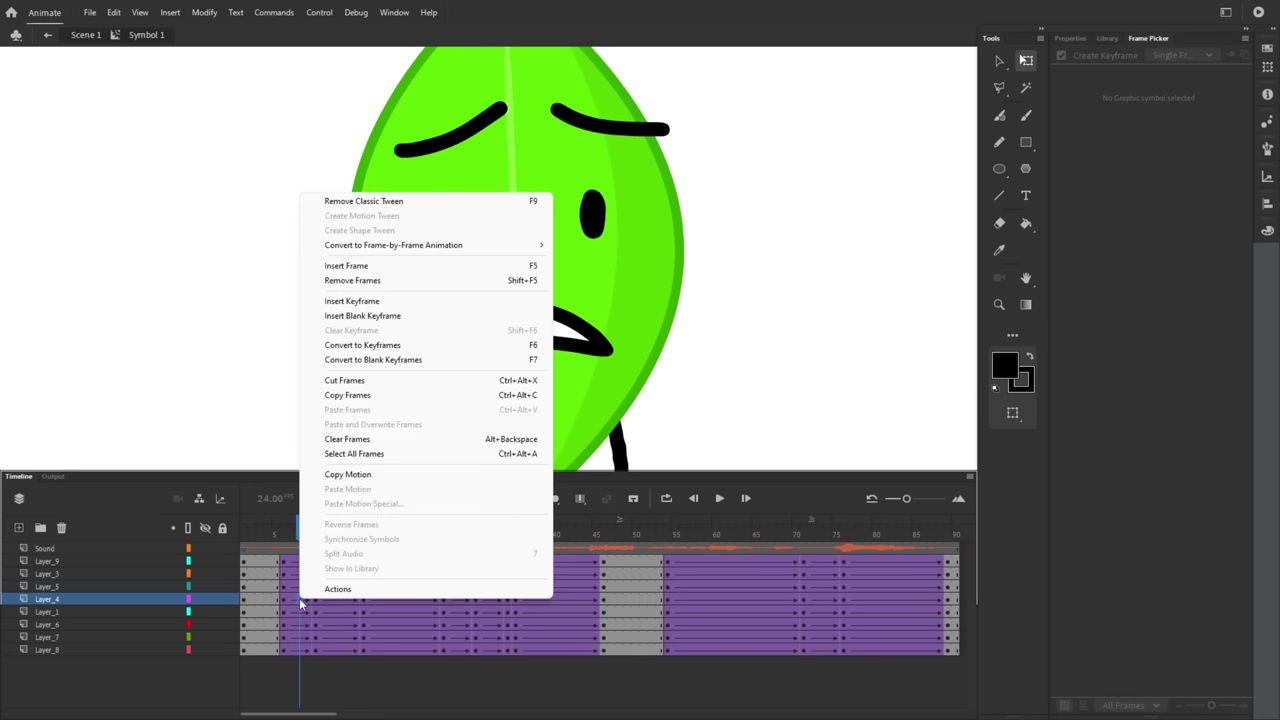
click(372, 302)
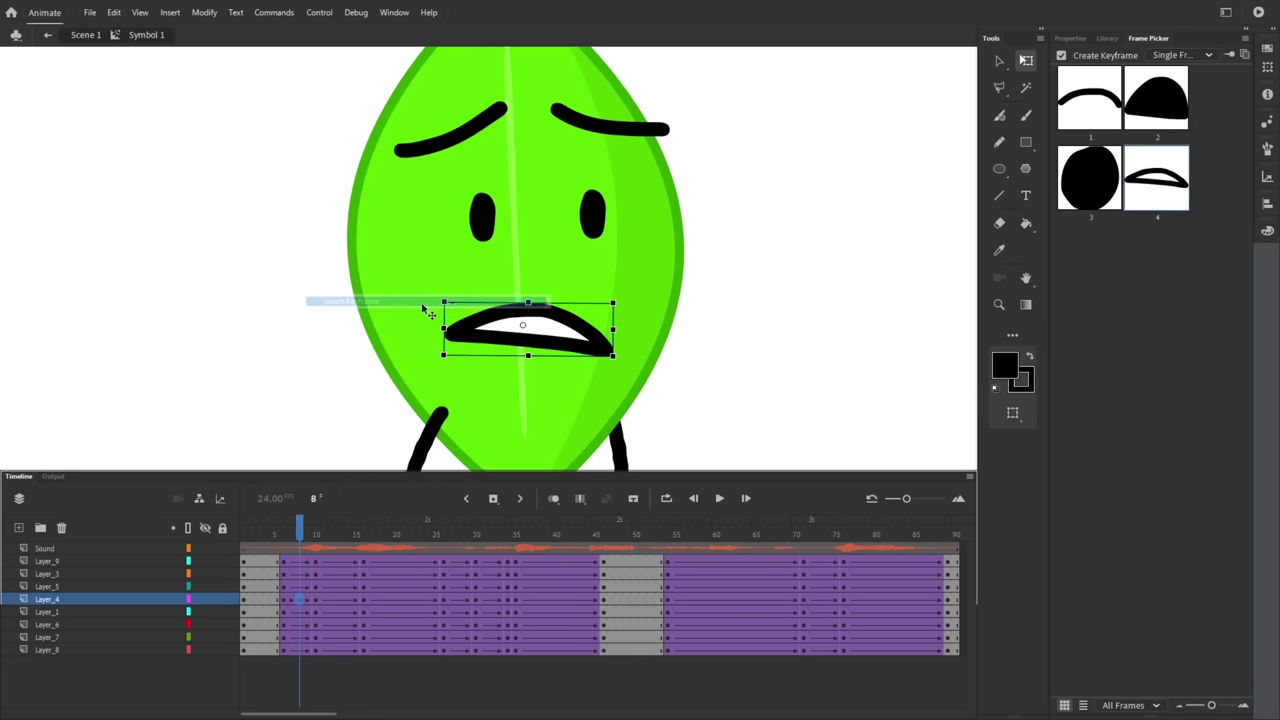
click(1152, 103)
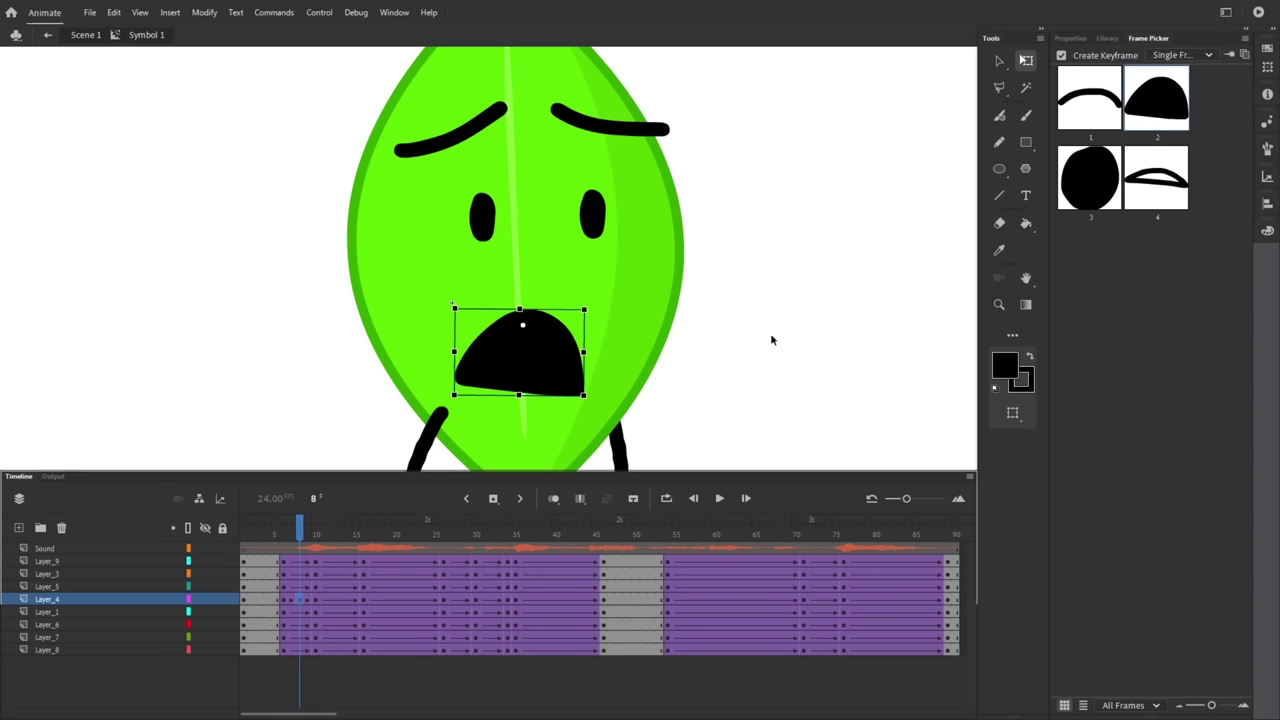
- On frame 10, switch the mouth to the round shape of frame 3 in the Frame Picker
click(311, 532)
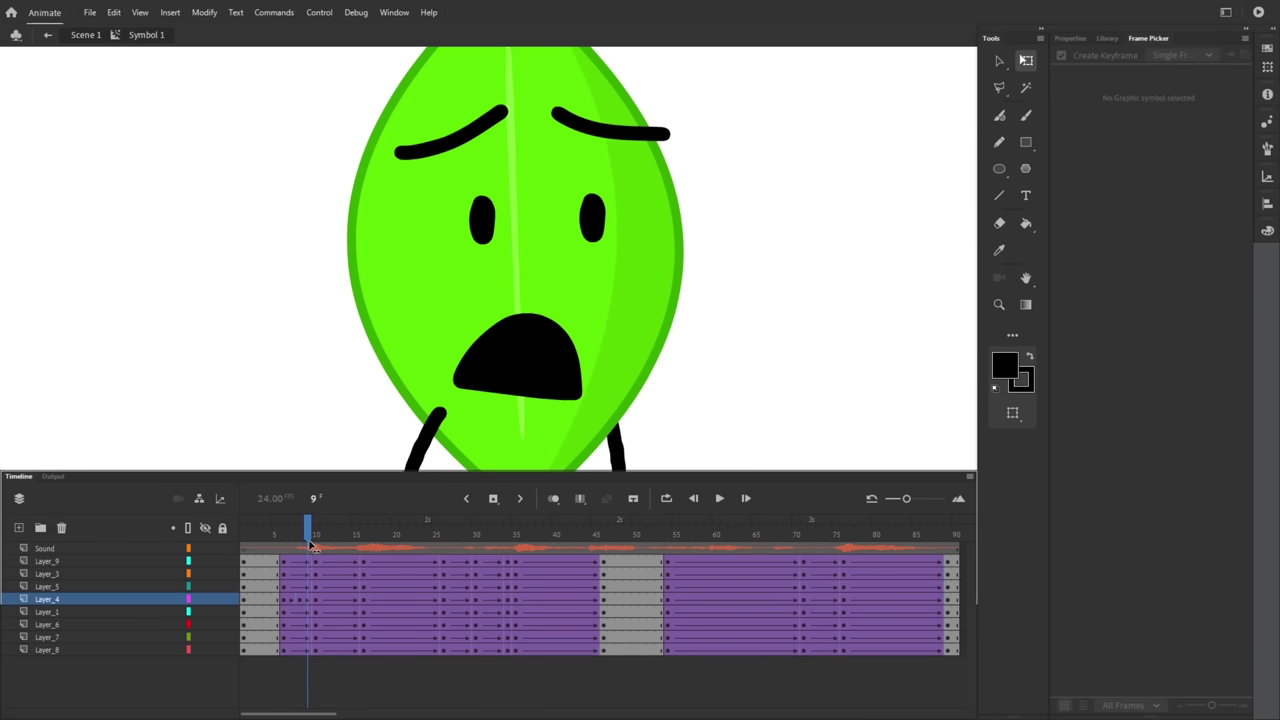
click(316, 532)
click(311, 534)
click(316, 534)
click(521, 332)
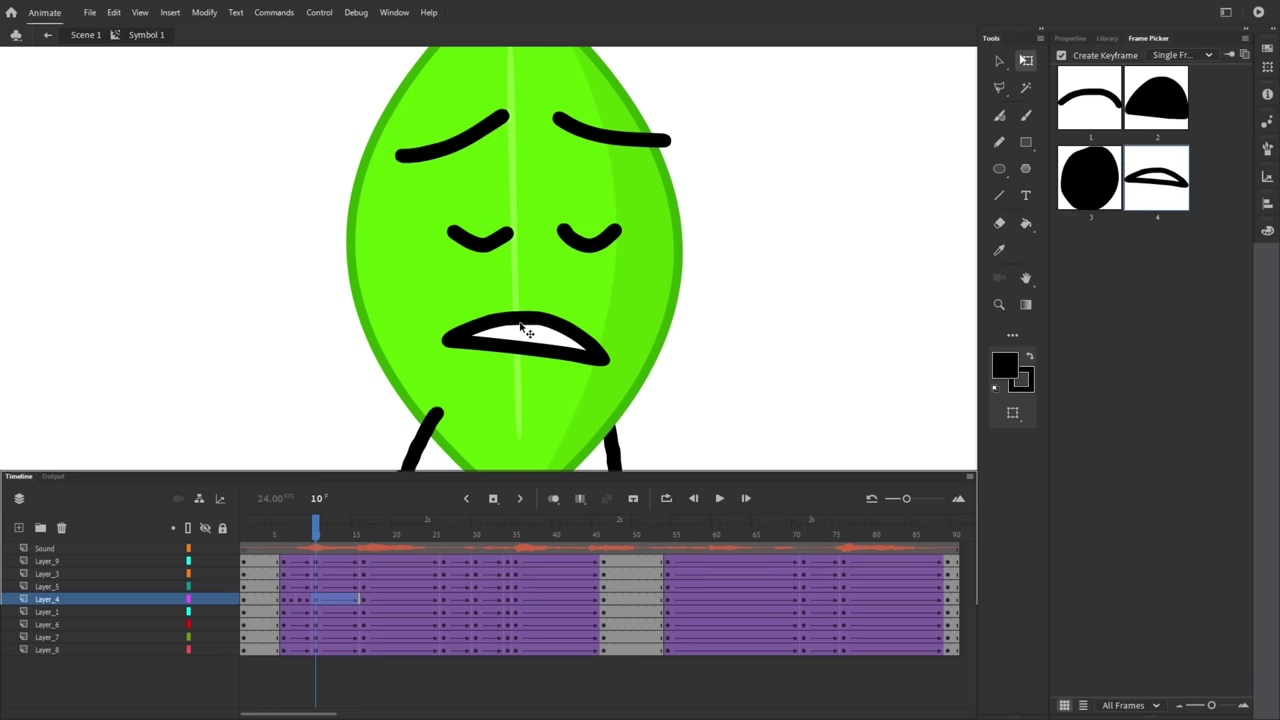
click(1106, 178)
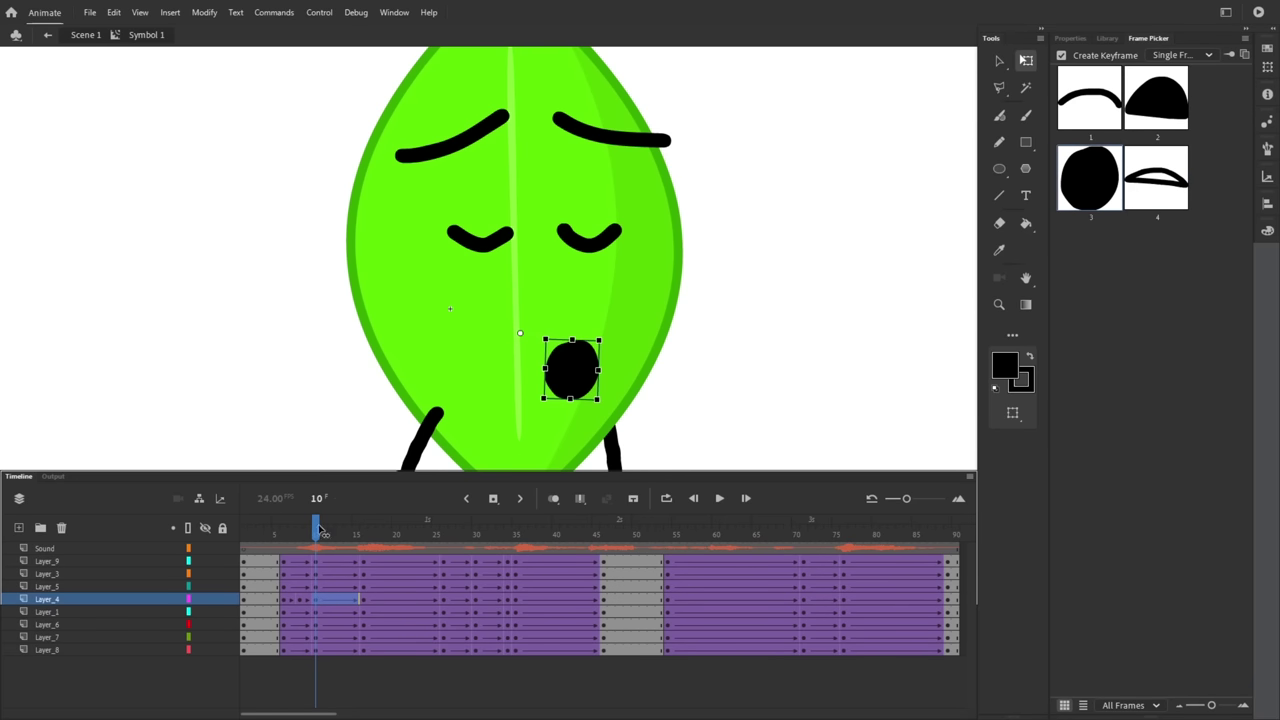
- Insert a keyframe on the mouth layer at frame 13 and switch the mouth to the toothy shape of frame 4
drag(320, 530, 341, 527)
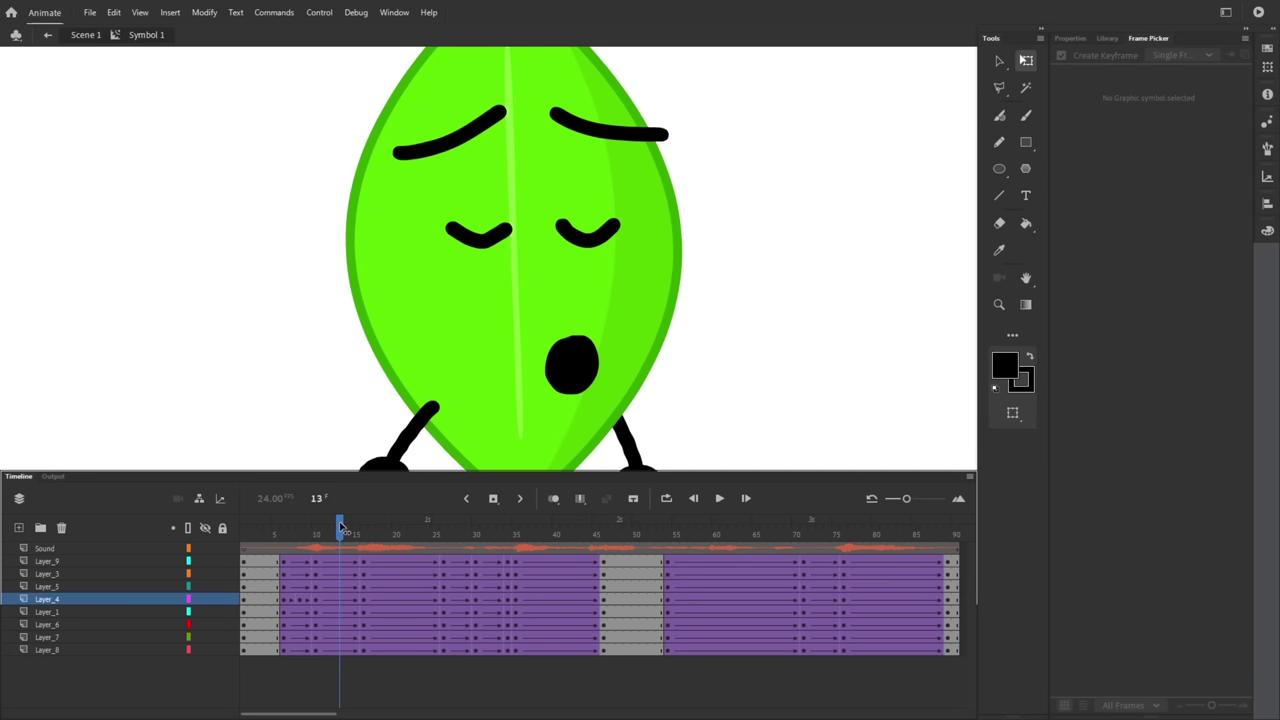
right_click(340, 598)
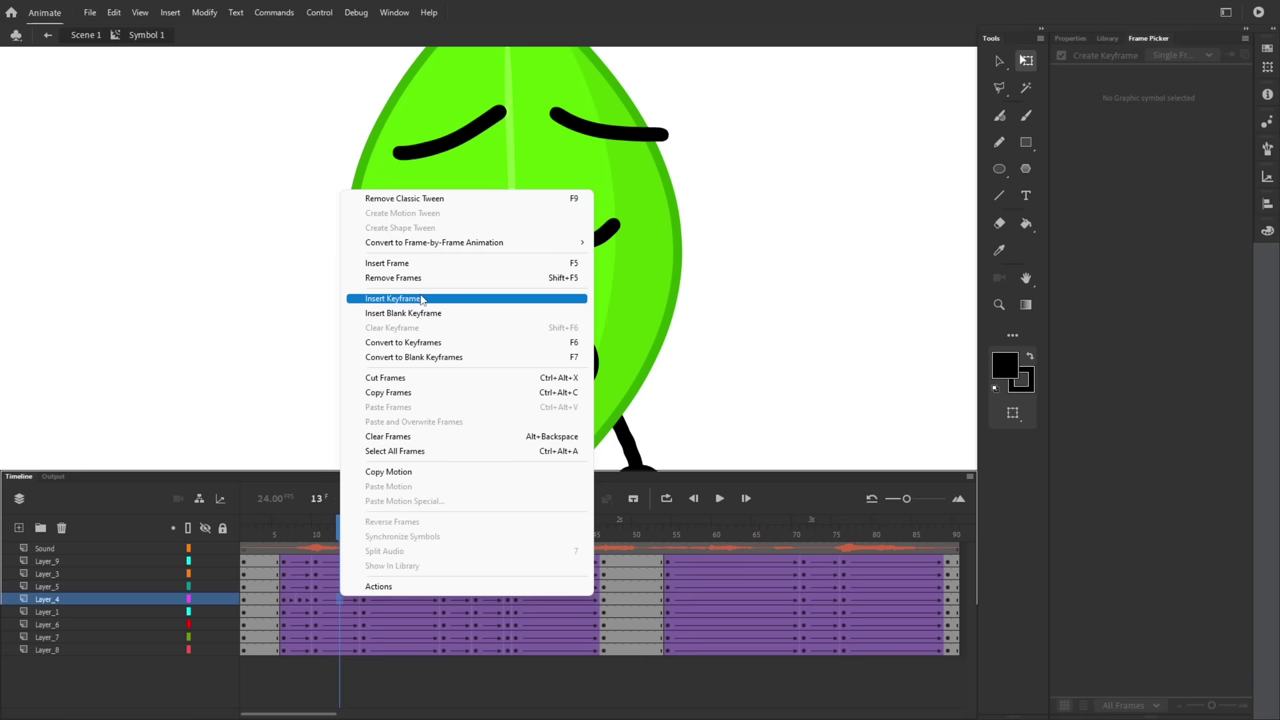
click(422, 299)
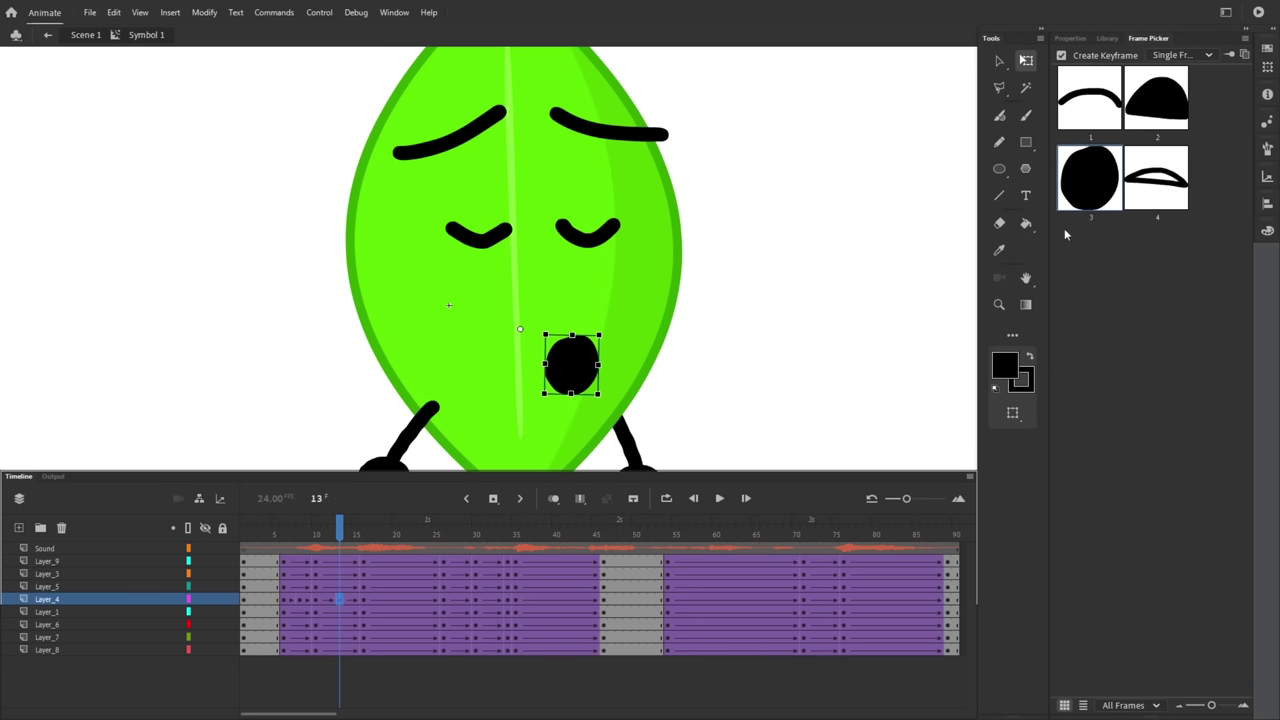
click(1158, 176)
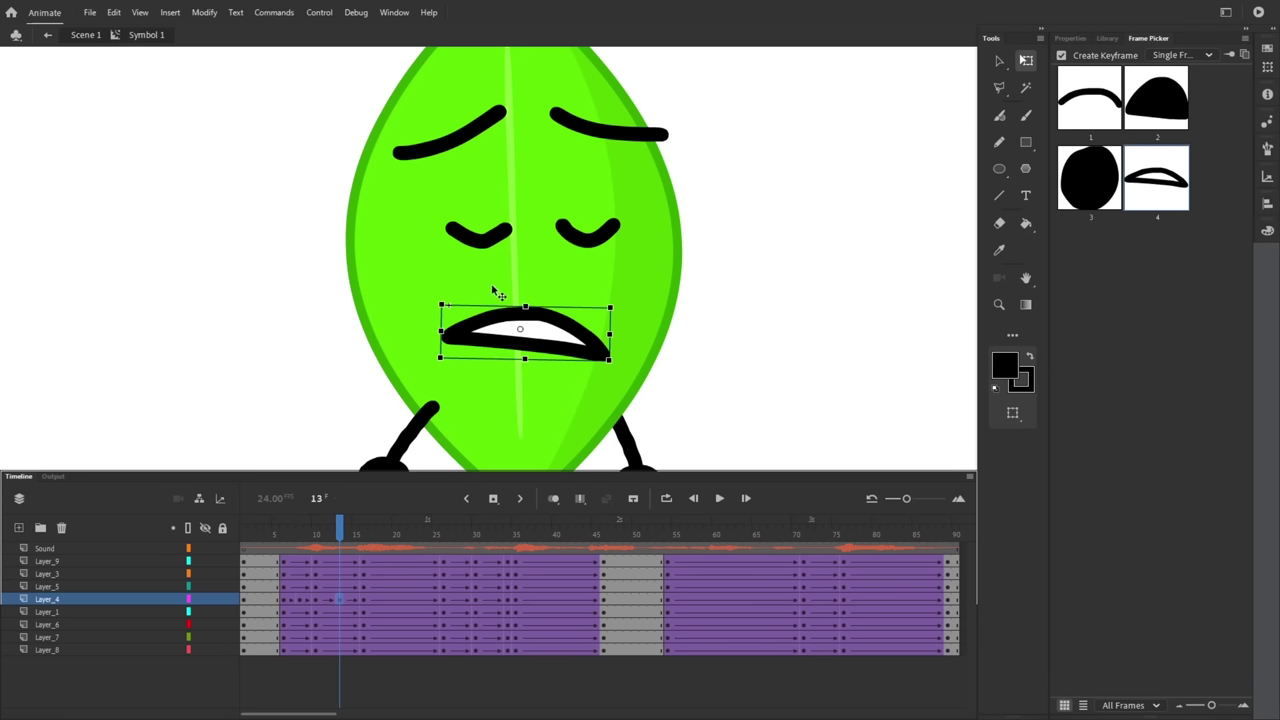
- Add a mouth keyframe at frame 15 and switch the mouth to the open shape of frame 2
click(341, 530)
drag(341, 530, 356, 530)
click(361, 600)
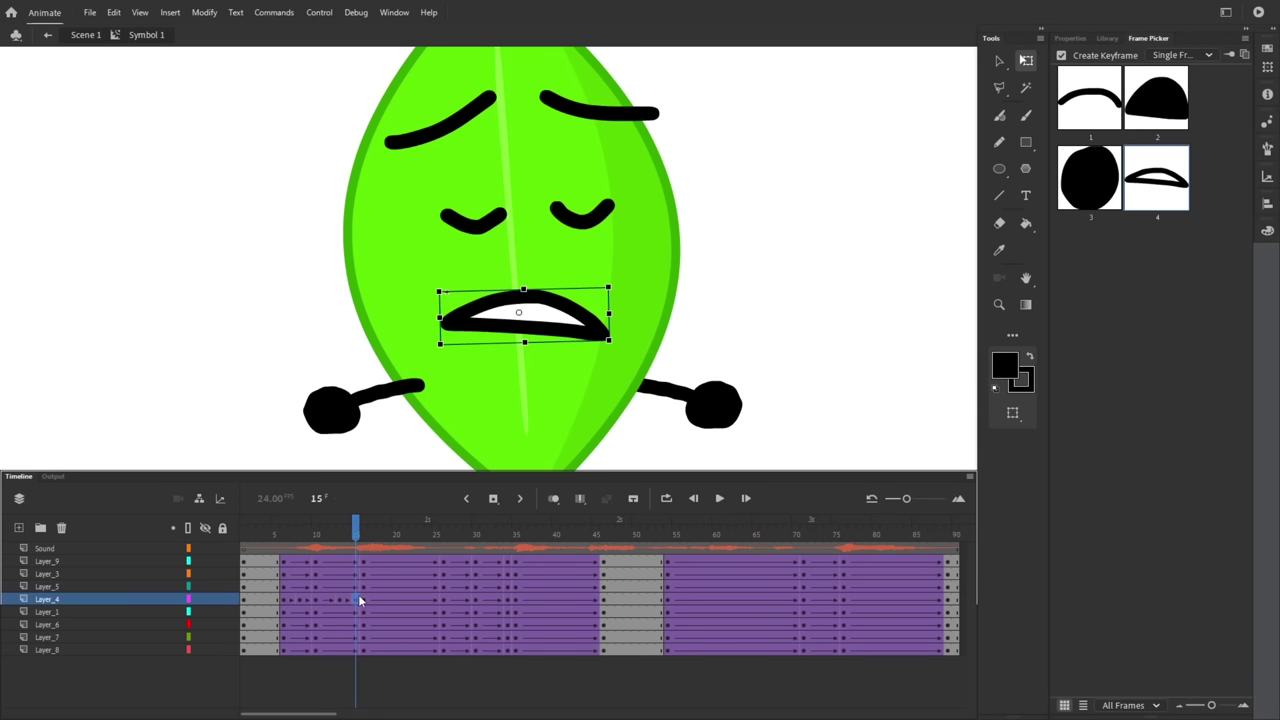
click(1157, 97)
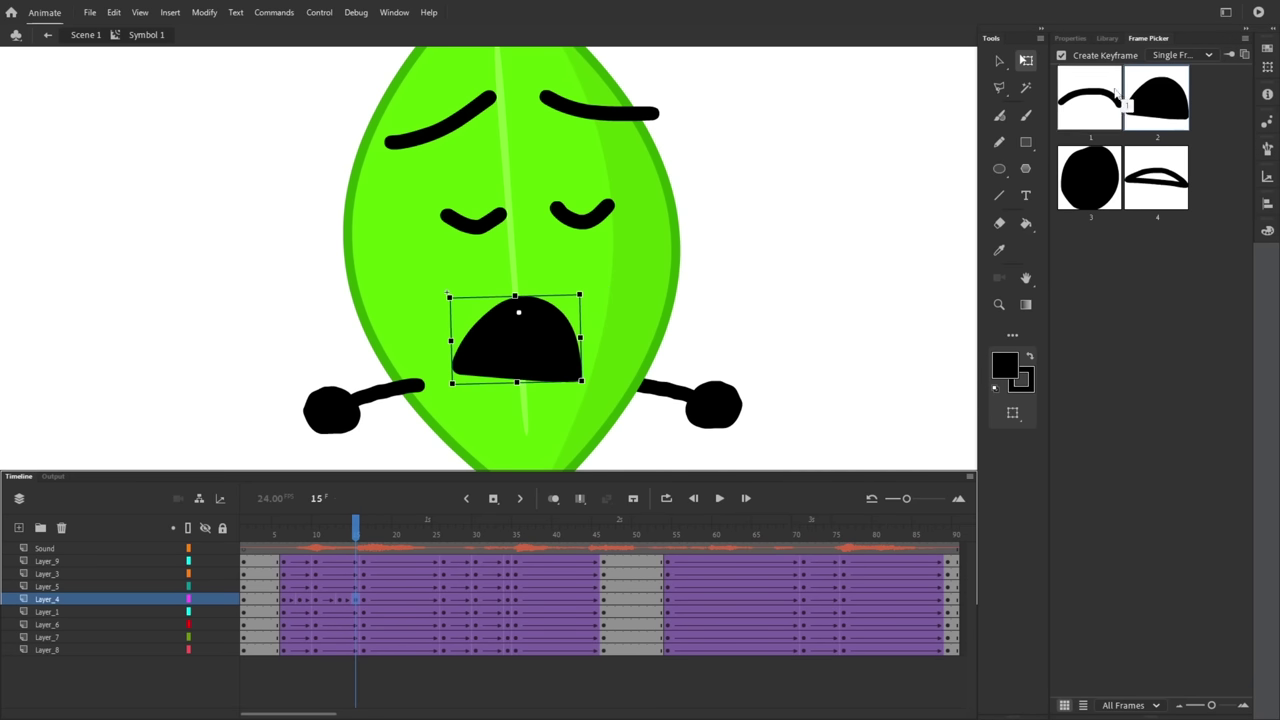
- Continue the lip-sync up to frame 44, alternating the round and open mouth shapes and using the open shape of frame 2 on frame 44
drag(367, 533, 587, 533)
click(540, 298)
click(1090, 178)
click(525, 310)
click(1157, 97)
click(1090, 178)
click(600, 300)
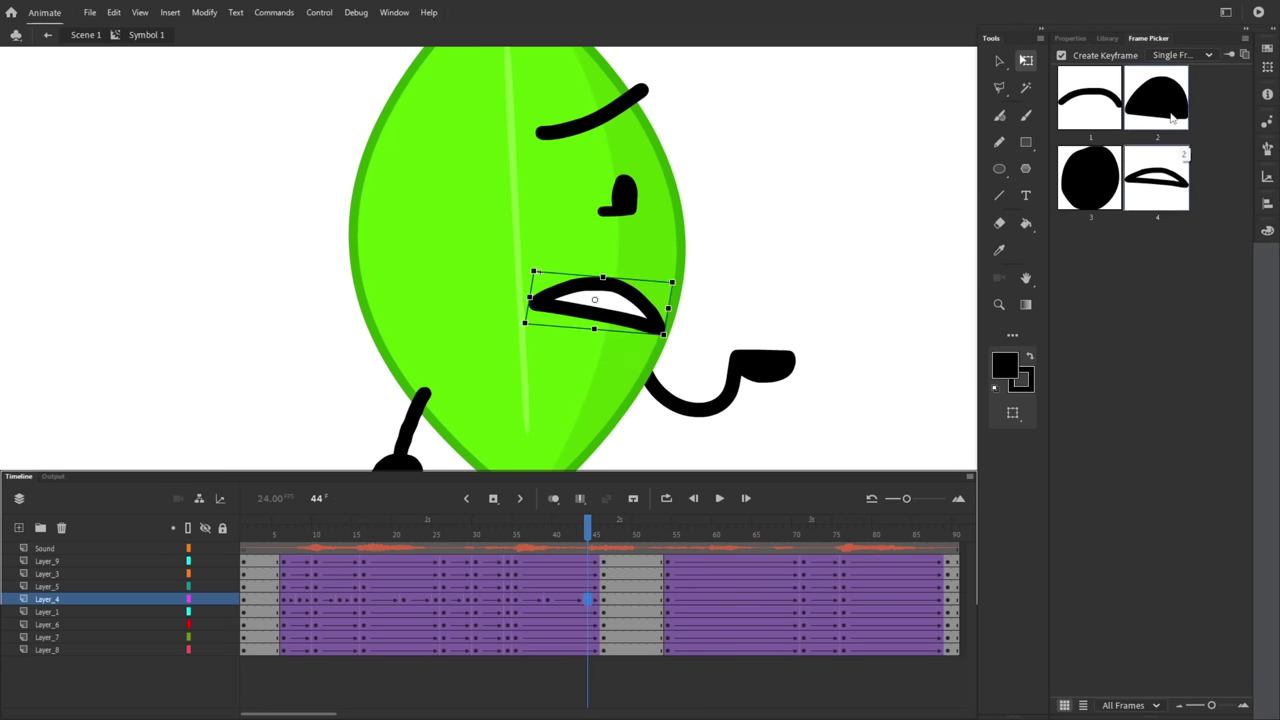
click(1171, 117)
- Insert more keyframes on the mouth layer between frames 50 and 60 to follow the voice audio
click(636, 599)
right_click(652, 599)
click(700, 296)
right_click(661, 599)
right_click(692, 599)
click(749, 303)
right_click(716, 599)
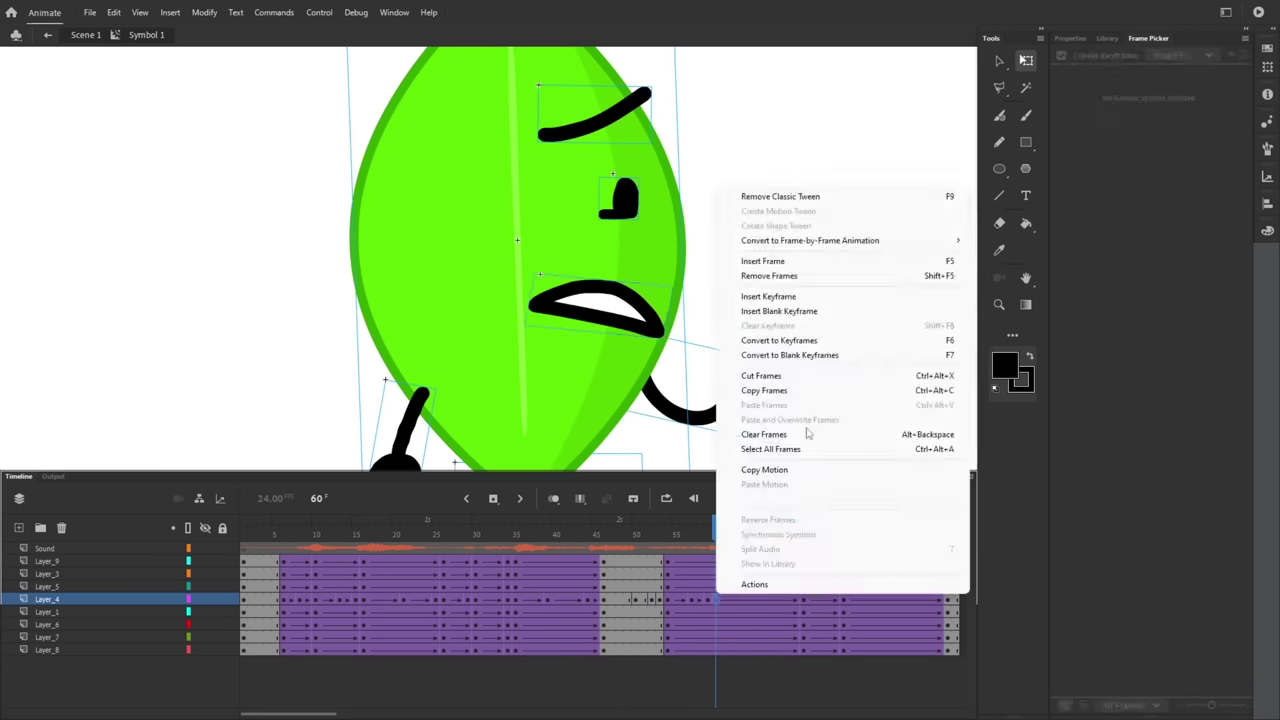
click(768, 296)
- On frame 85, switch the mouth to the toothy shape of frame 4
drag(716, 533, 915, 533)
click(590, 305)
click(1157, 178)
- Play the animation from frame 6 with the whole character in view to check the lip-sync
scroll(552, 272, down, 3)
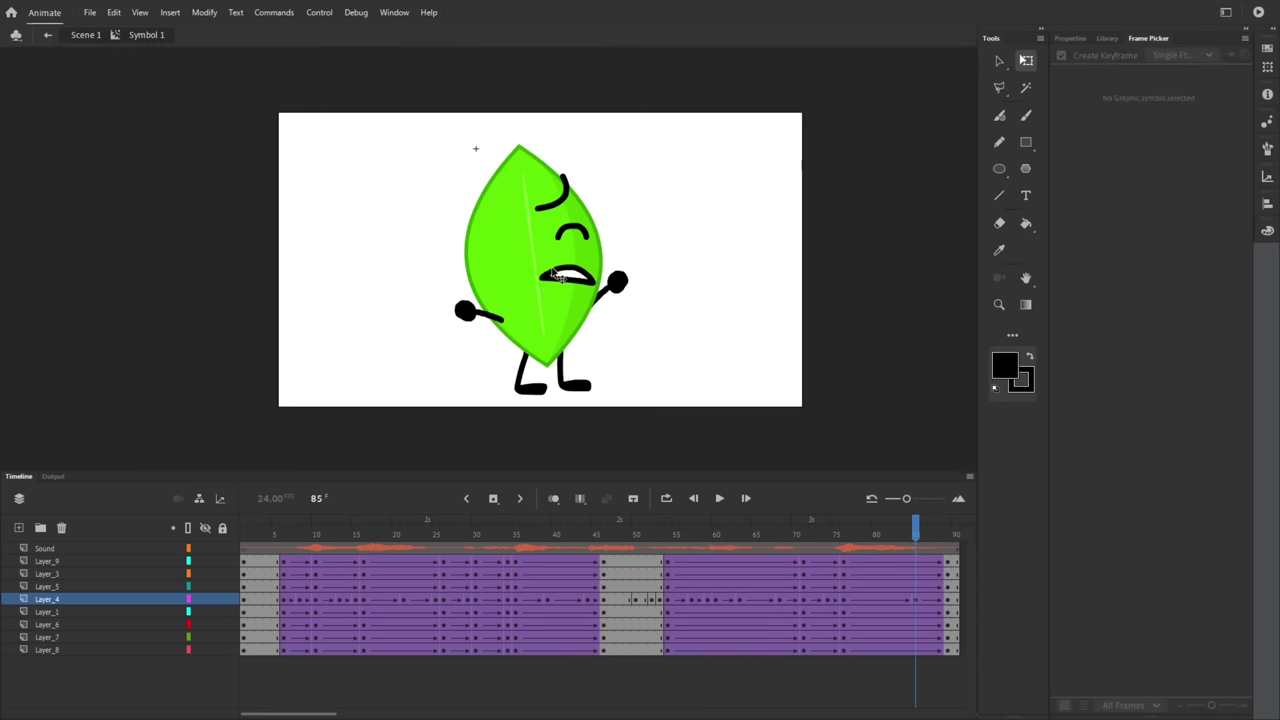
scroll(607, 297, up, 1)
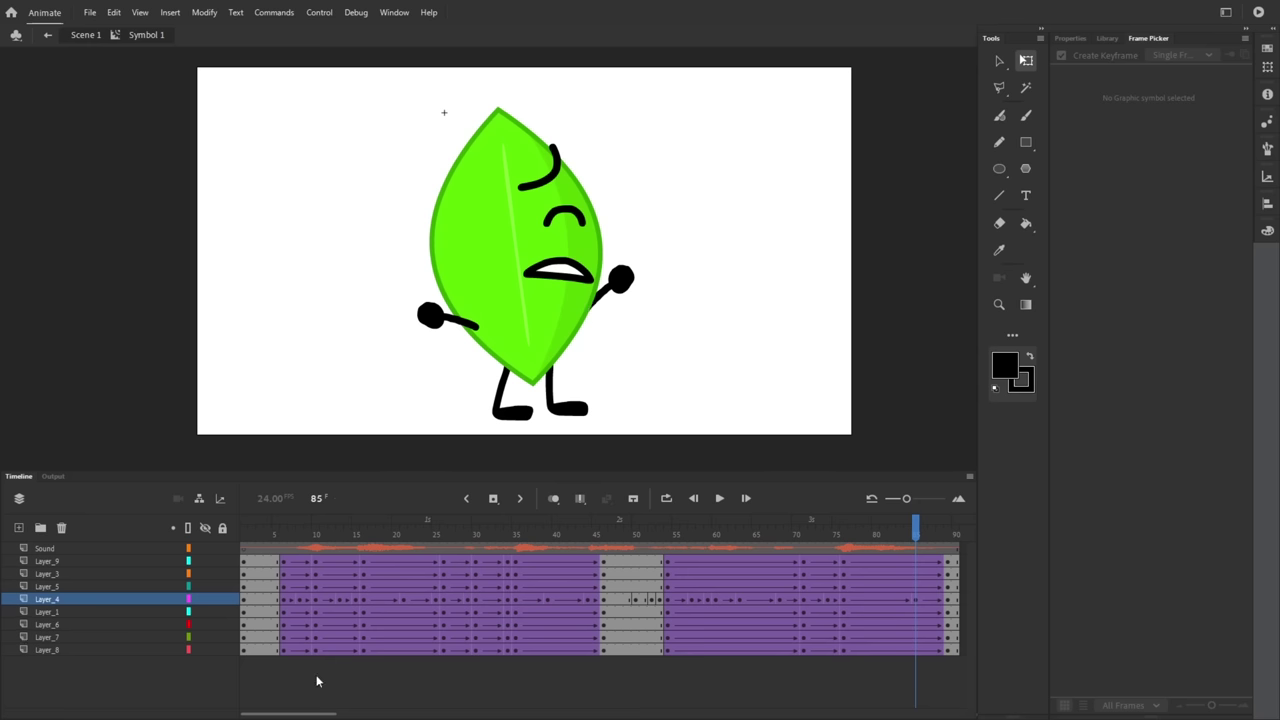
click(284, 545)
key(Return)
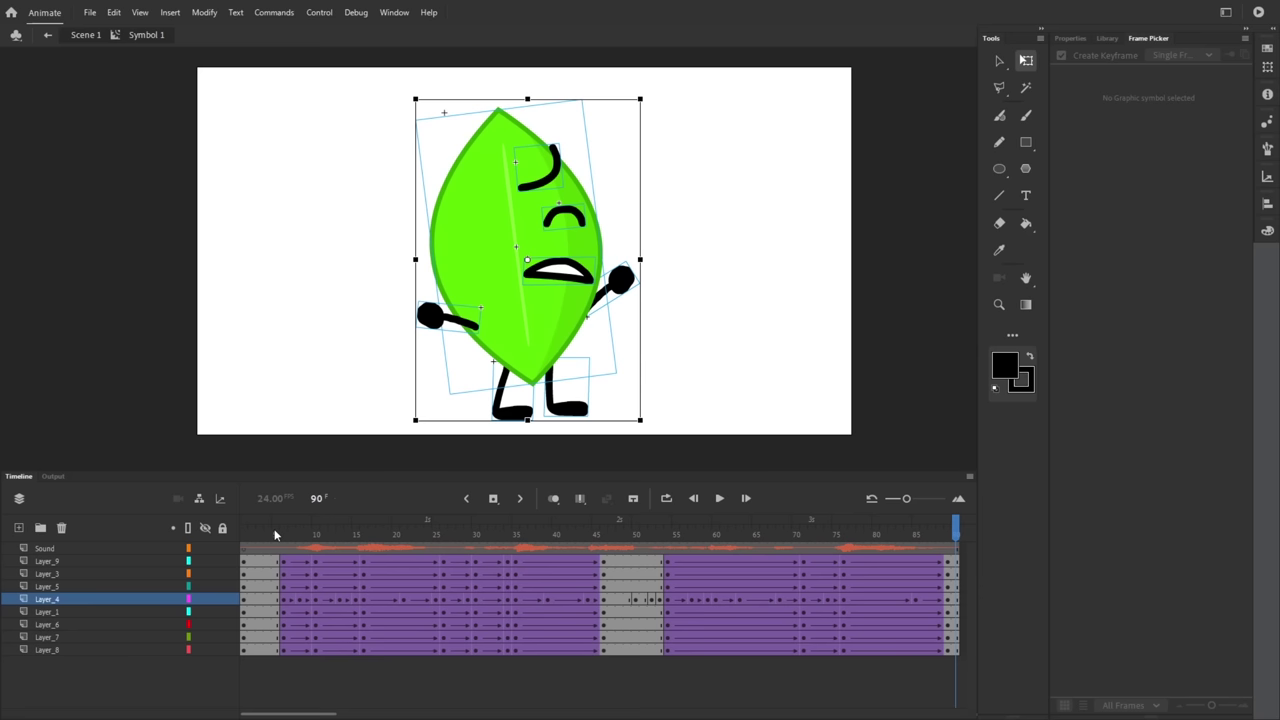
- Open the Leafy Mouth symbol from frame 6 and inspect its mouth artwork and properties
click(284, 535)
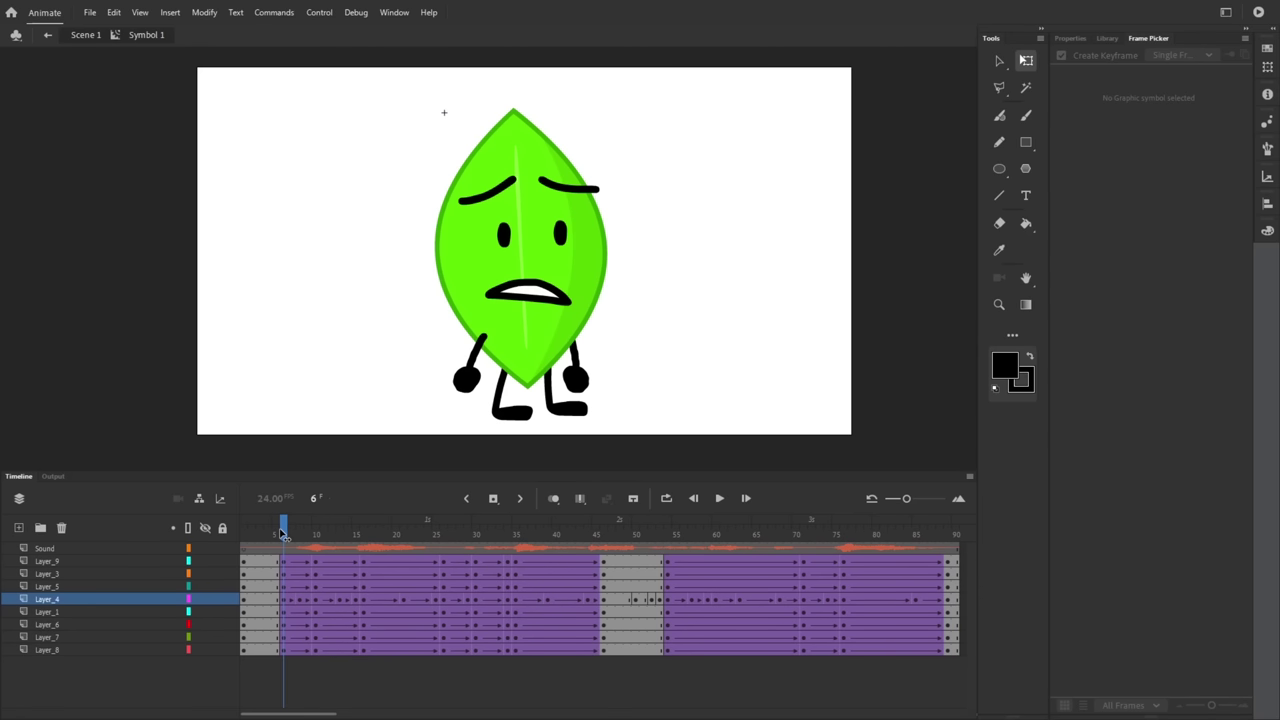
double_click(562, 297)
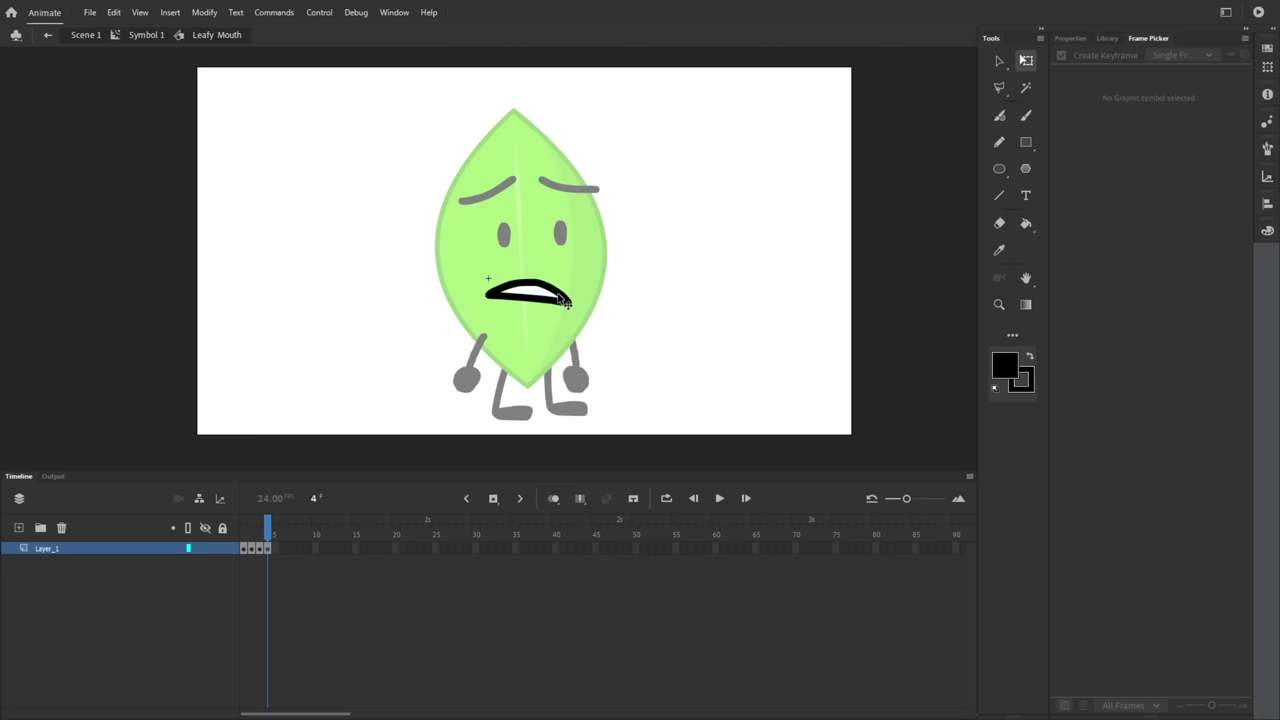
click(556, 299)
click(1070, 38)
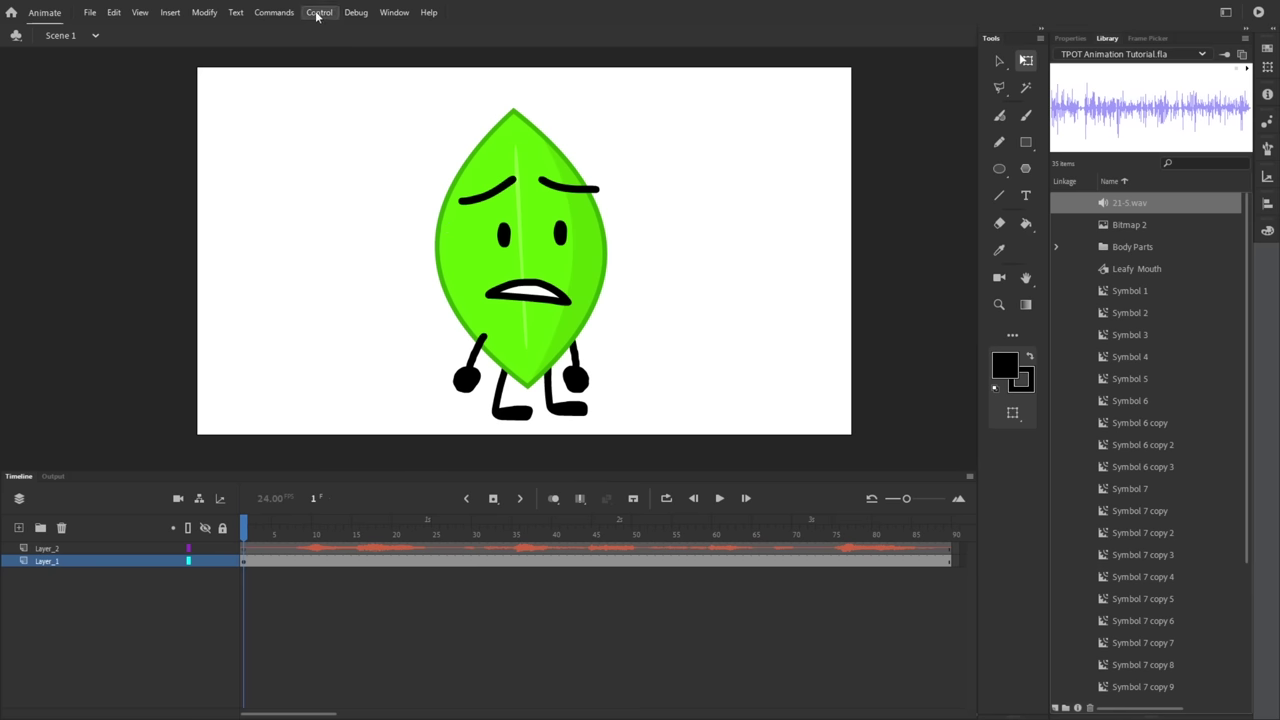
- Run a movie test of the animation from Scene 1
click(318, 13)
mouse_move(488, 158)
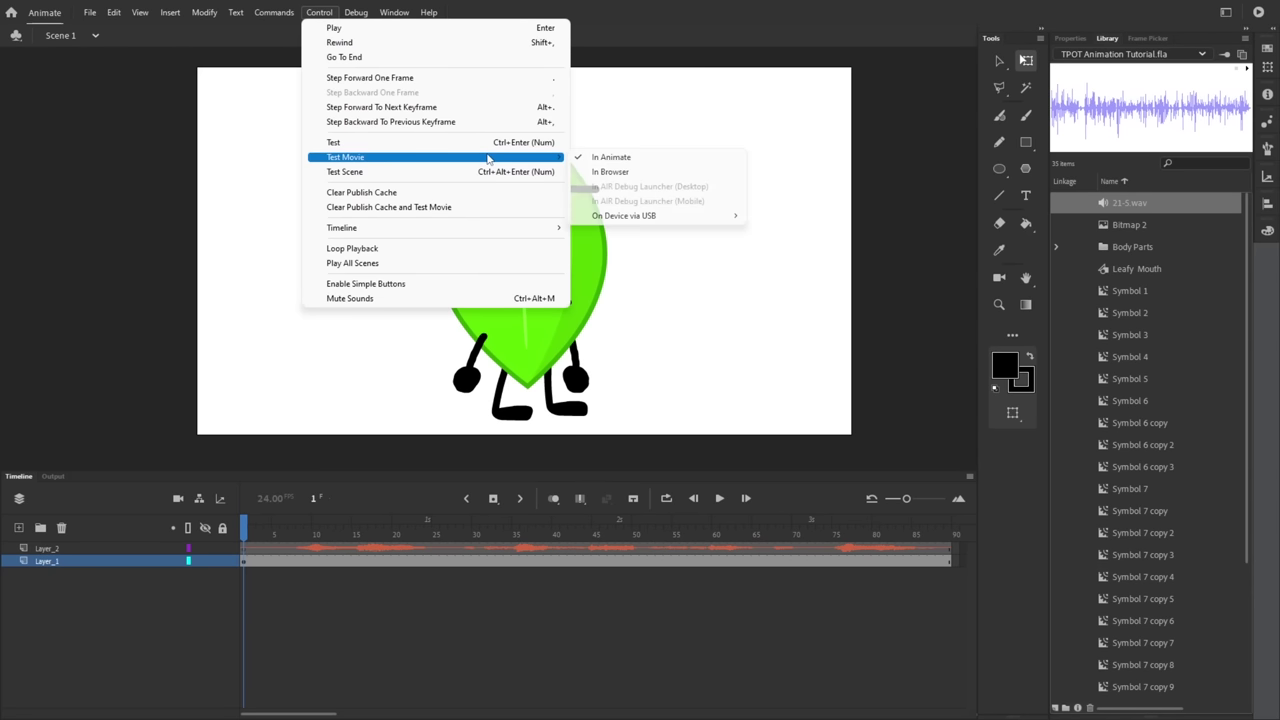